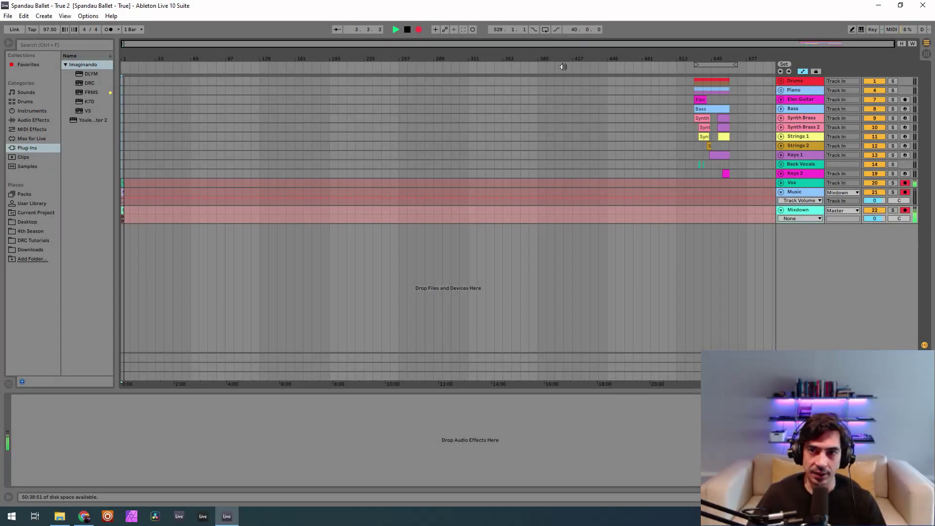
On the Bass track, switch off the Glue Compressor and load the factory Default patch in the DRC synth.
click(799, 109)
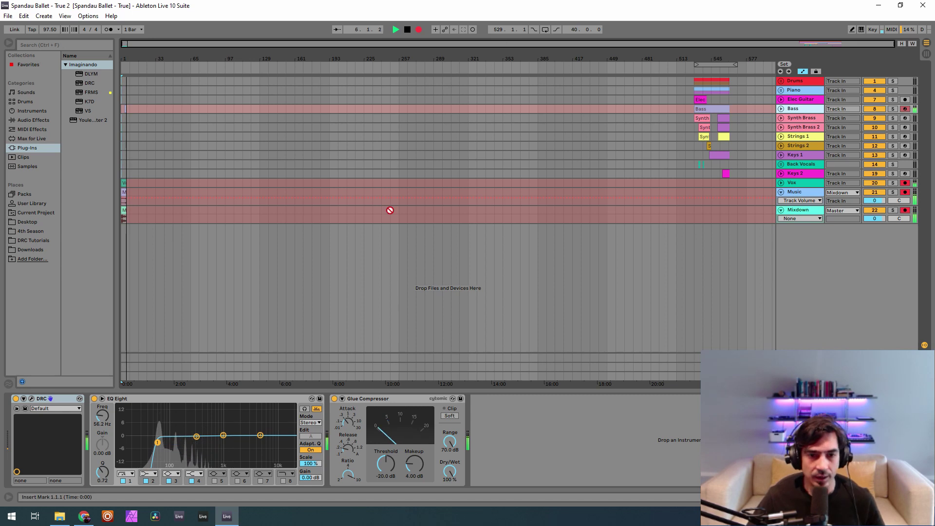
click(334, 398)
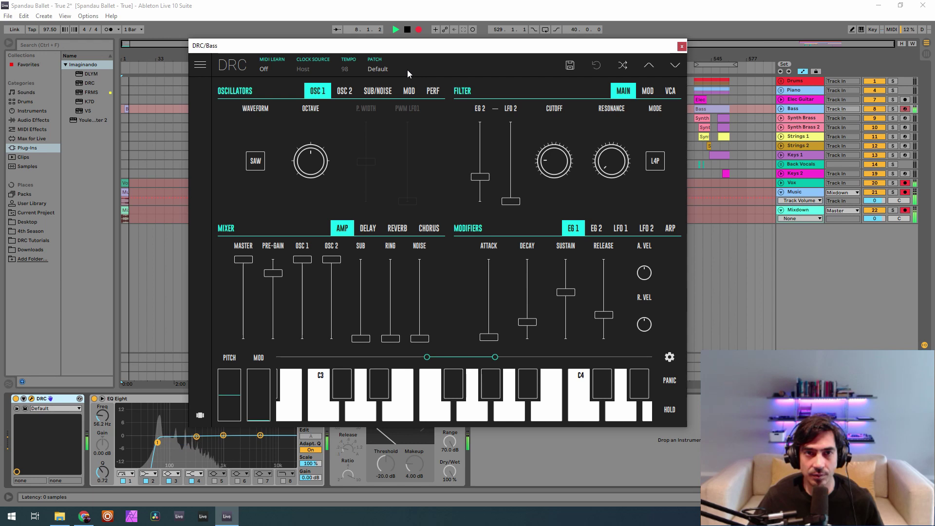
click(407, 72)
click(379, 138)
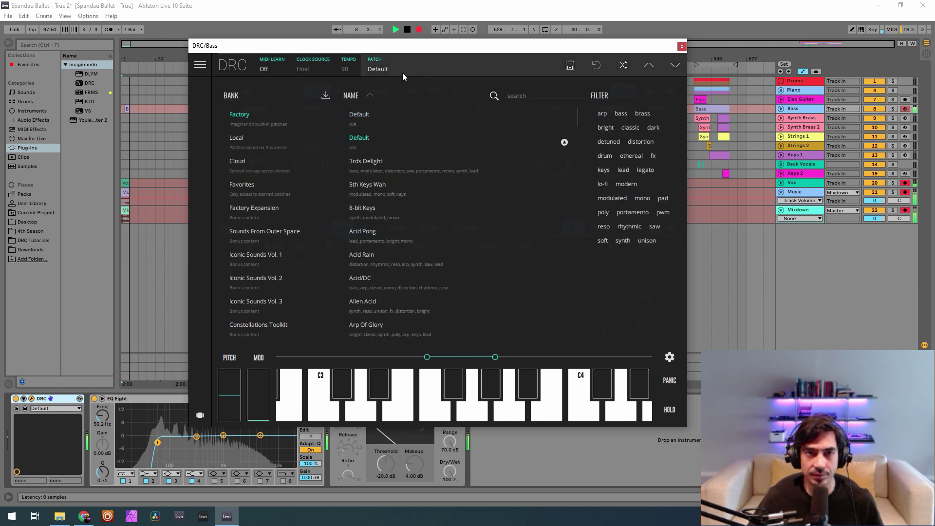
click(402, 68)
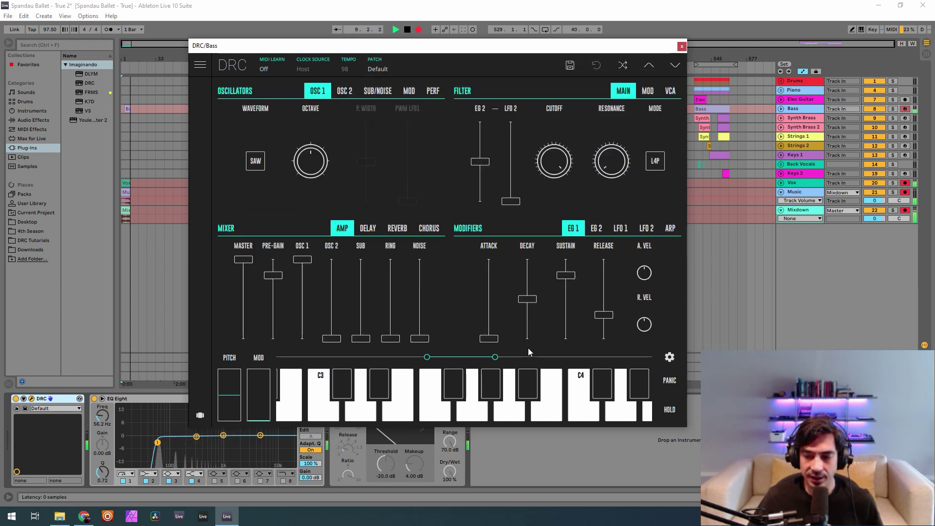
Mix in oscillator 2 at full level with slightly more pre-gain, and centre its octave with a slight fine detune.
drag(331, 338, 332, 259)
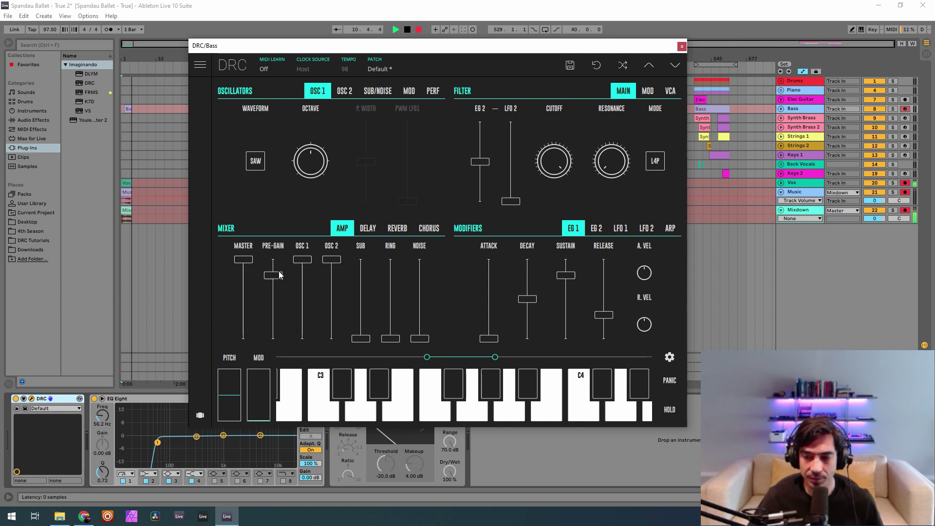
drag(276, 279, 282, 278)
click(338, 93)
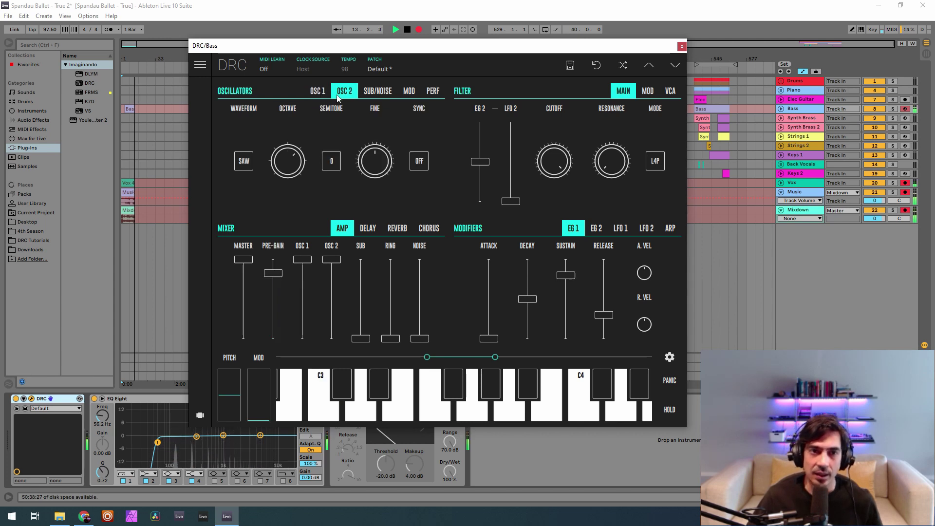
double_click(289, 161)
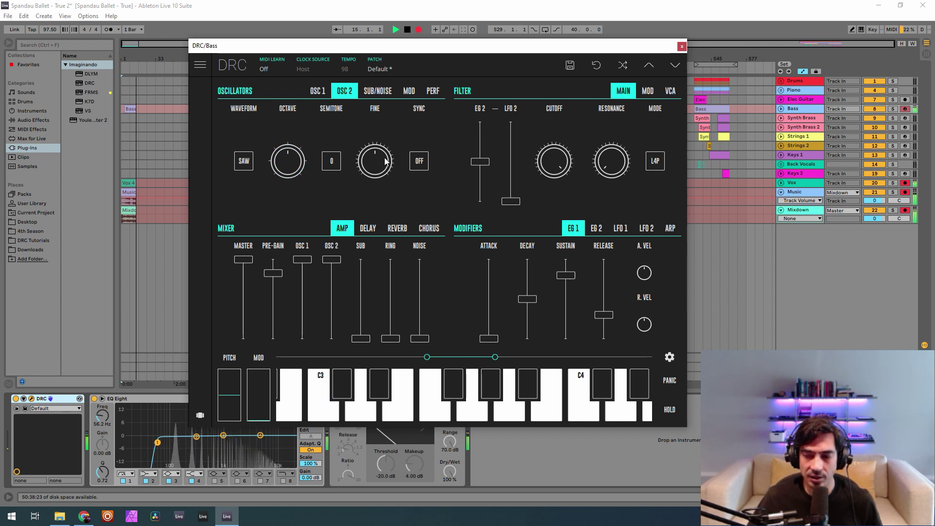
drag(384, 161, 416, 149)
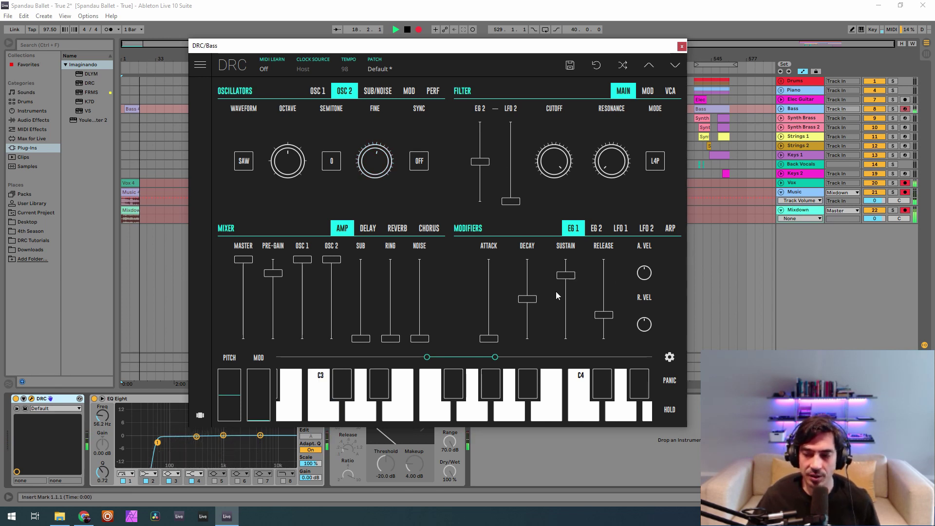
Lower the bass filter's cutoff substantially and set its EG 2 amount to about 0.309.
drag(551, 159, 557, 345)
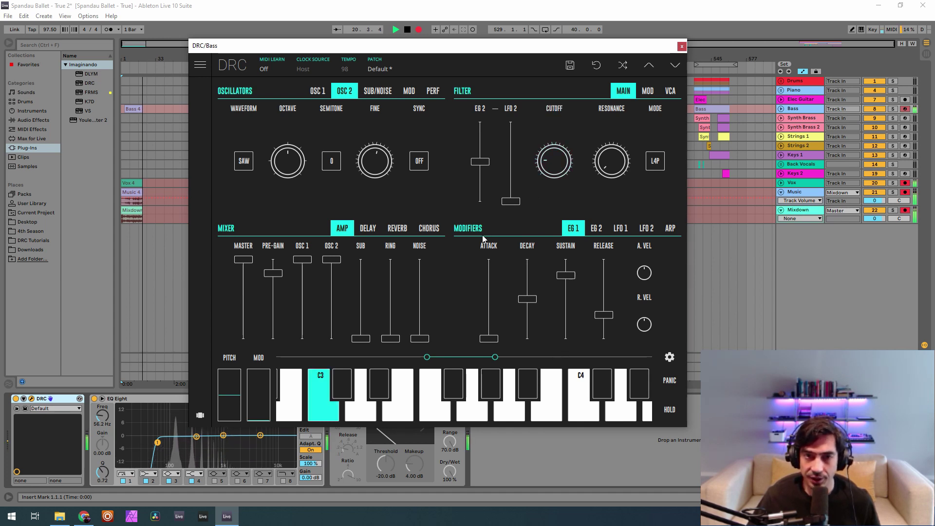
drag(480, 180, 491, 178)
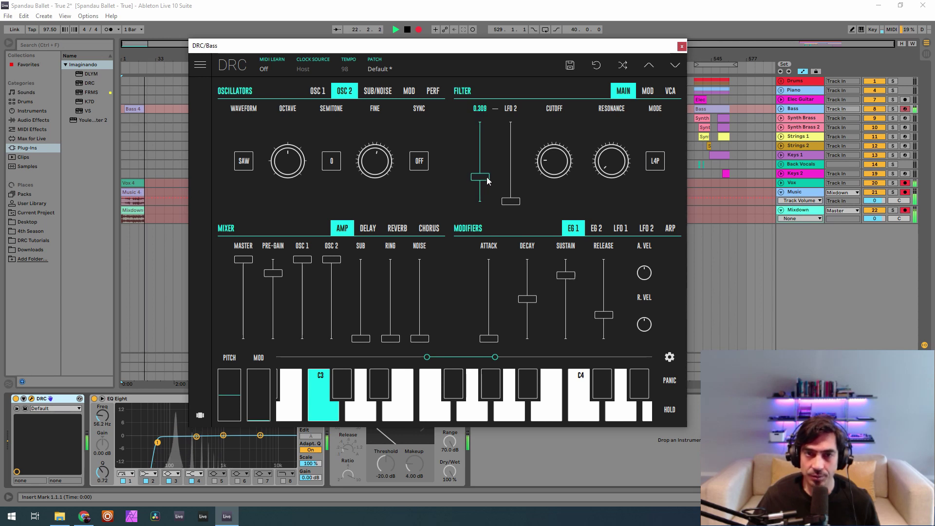
click(597, 228)
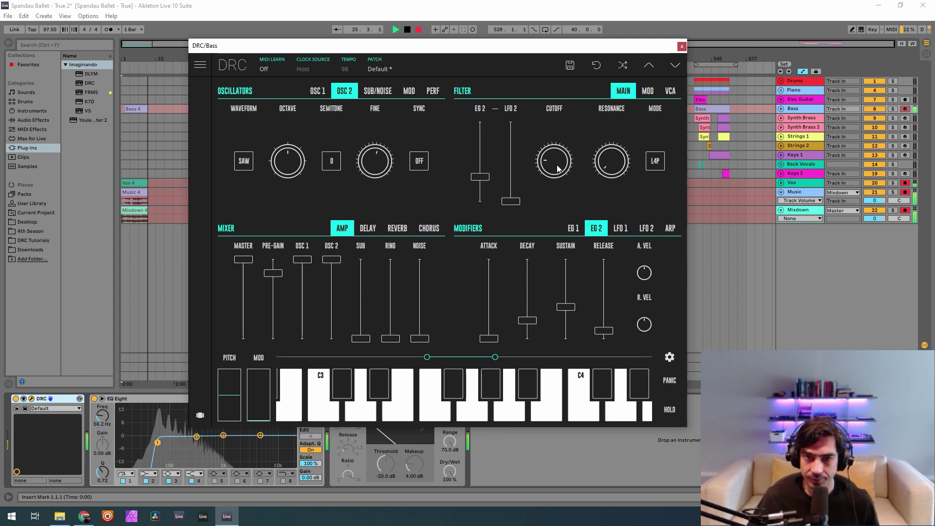
In the bass patch's performance settings, set the mode to mono and lengthen the portamento time slightly.
click(433, 90)
click(246, 159)
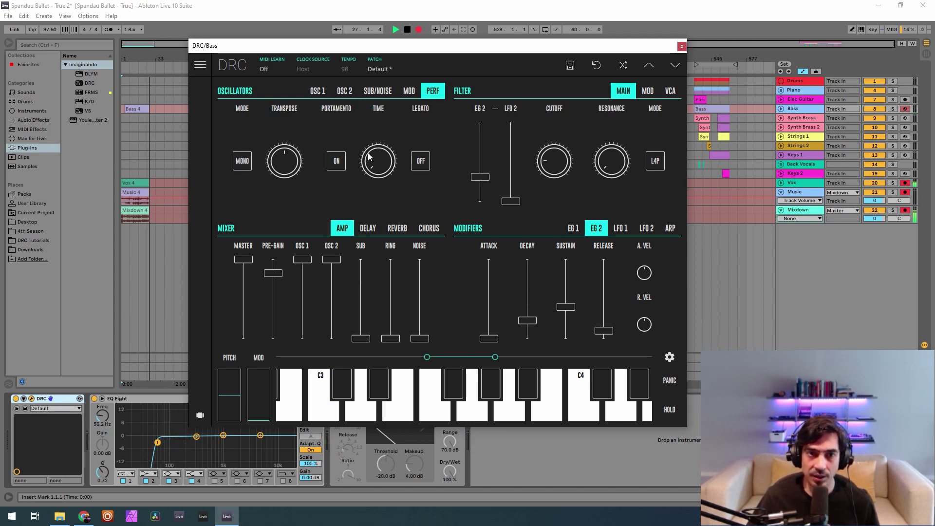
drag(383, 157, 391, 154)
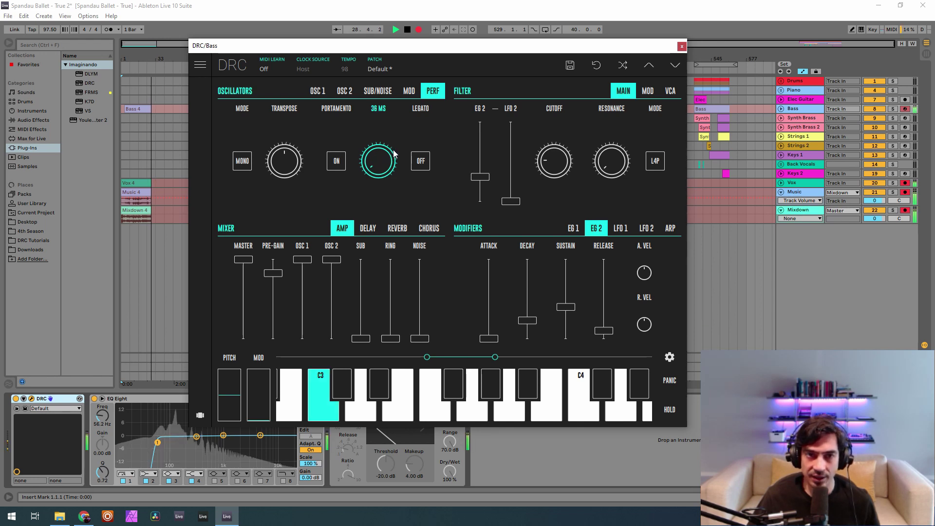
drag(391, 154, 402, 145)
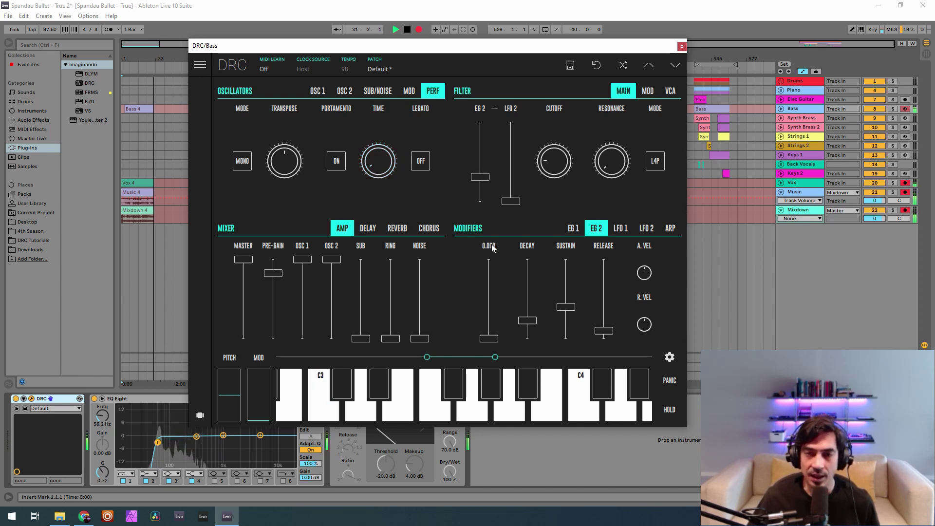
Shape EG 1 of the bass with a very slight attack, a decay of about 0.2 and a lower sustain.
click(573, 227)
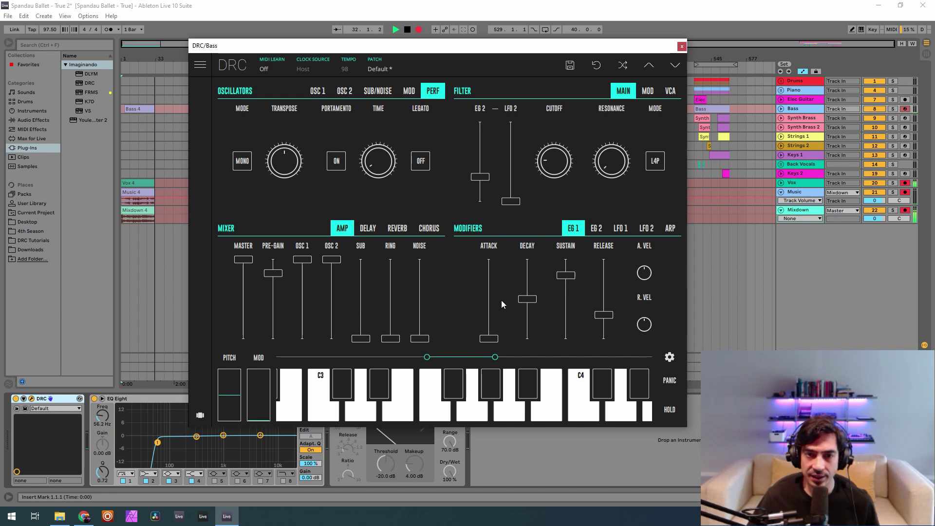
drag(495, 337, 523, 324)
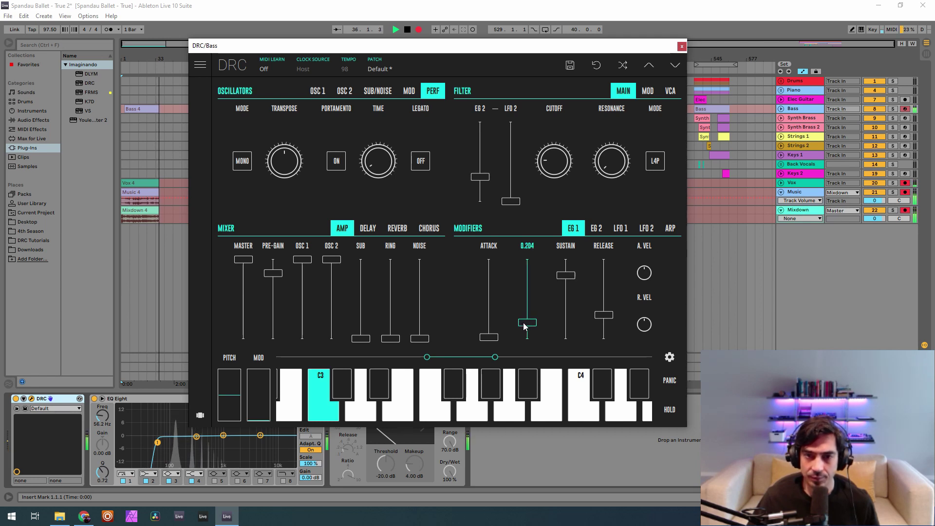
drag(527, 325, 529, 326)
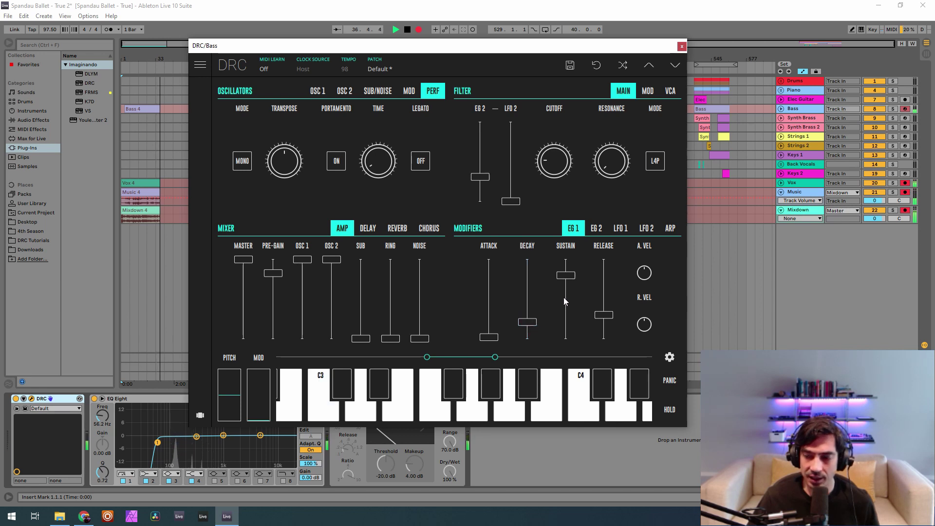
drag(566, 276, 585, 293)
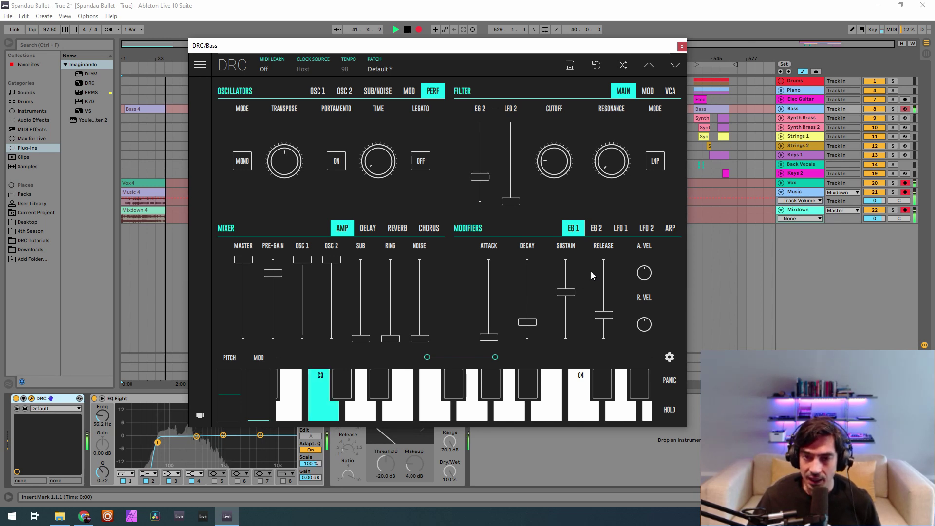
Shape EG 2 of the bass with a longer decay, slightly lower sustain and longer release, and close the synth window.
click(596, 229)
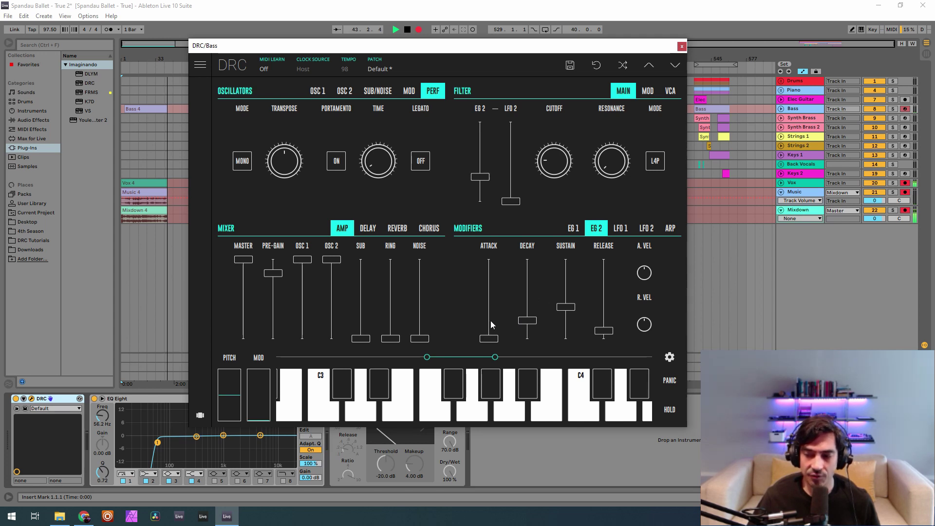
drag(526, 320, 550, 296)
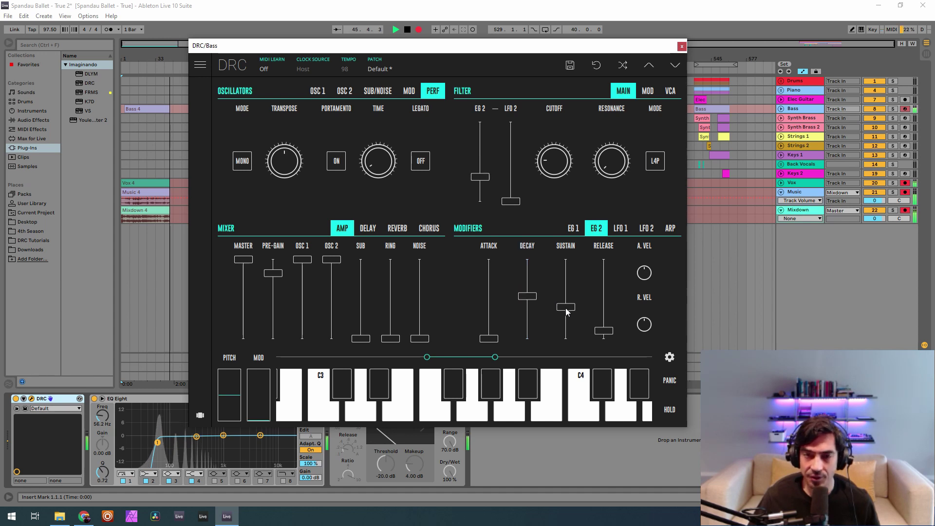
drag(564, 309, 606, 319)
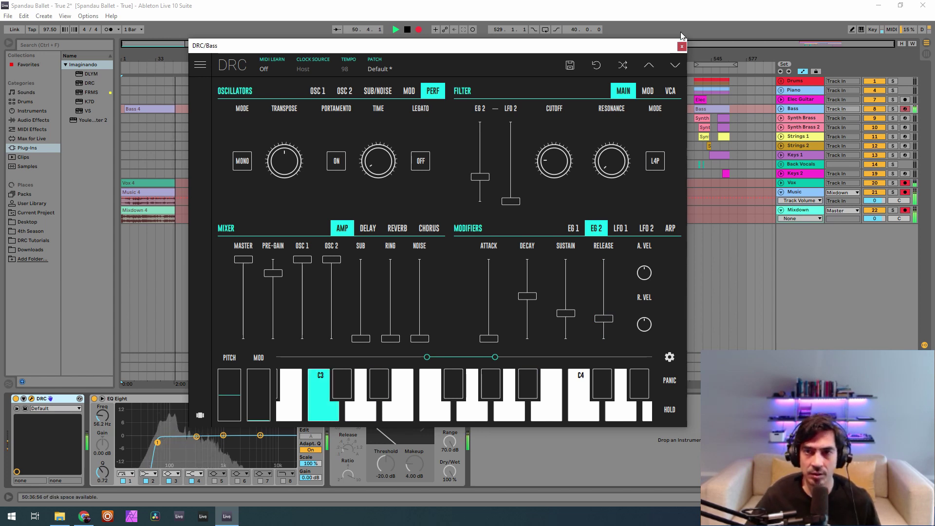
click(681, 46)
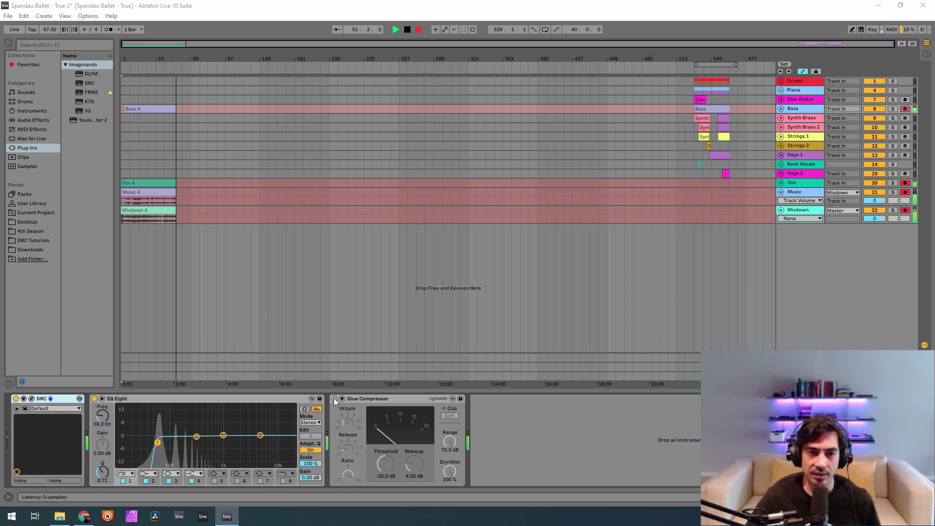
On the Synth Brass track, switch off DLYM and EQ Eight, and load the factory Default patch in DRC.
click(810, 120)
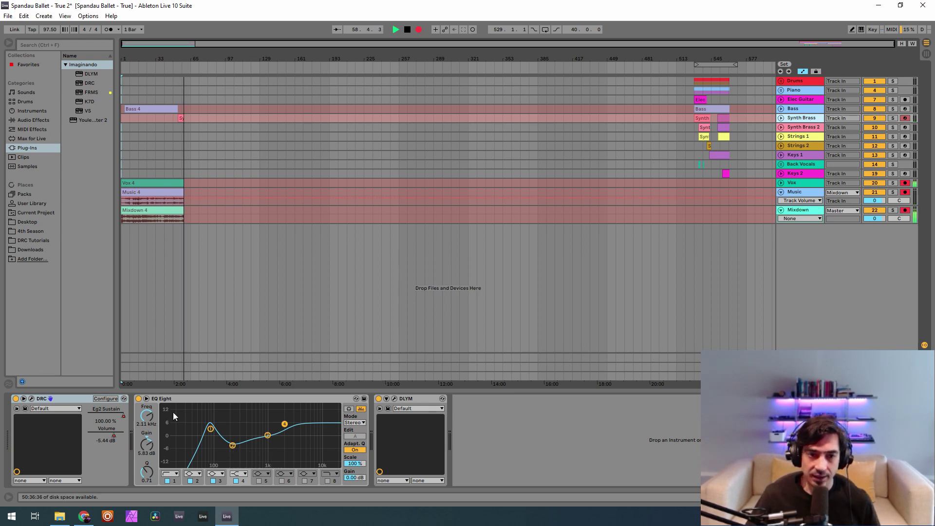
click(379, 399)
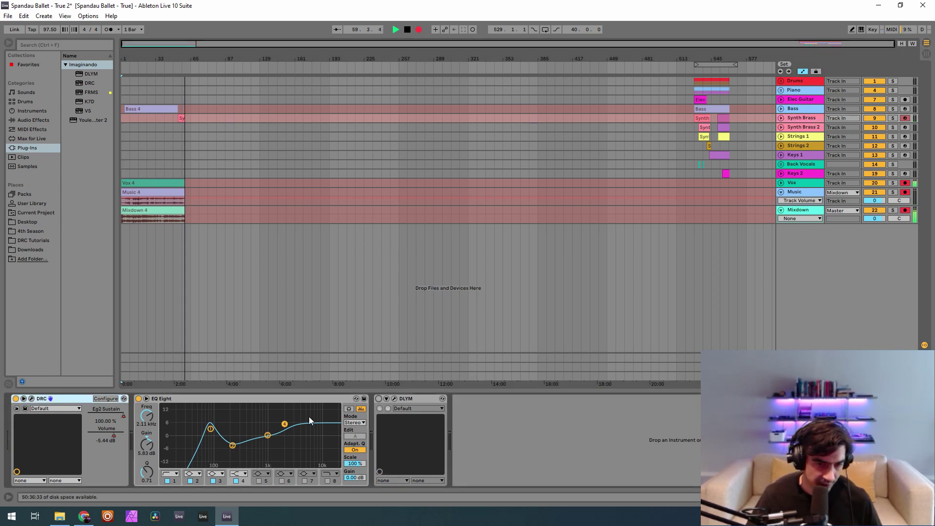
click(138, 398)
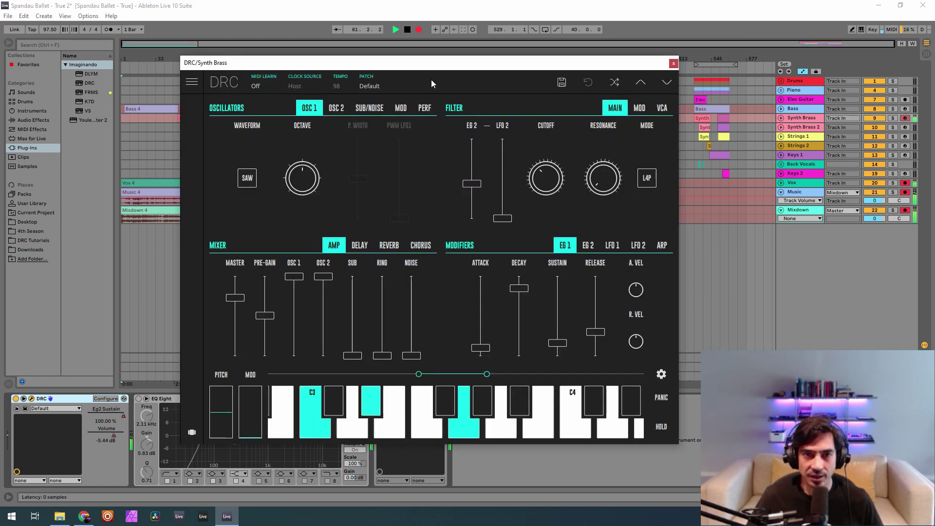
click(411, 81)
click(355, 159)
click(404, 88)
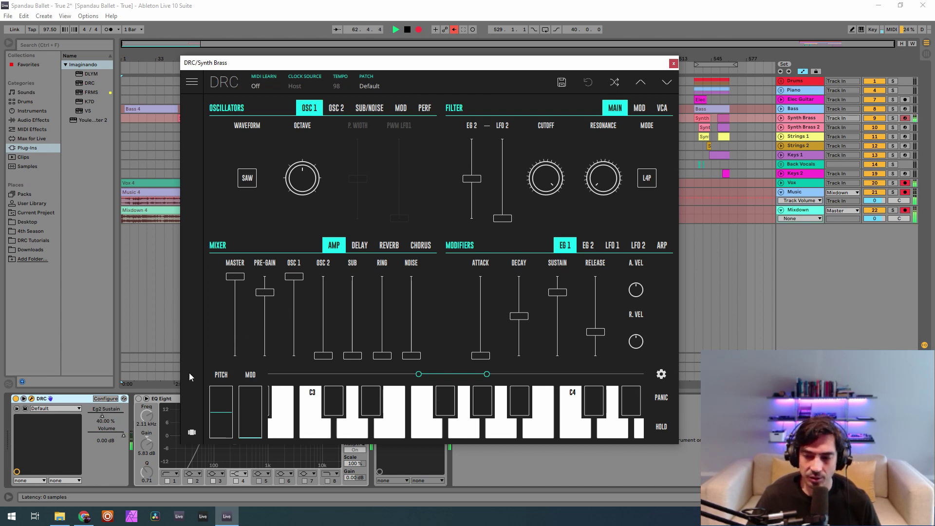
Set the brass patch's pre-gain to about half and mix in oscillator 2 at full level, octave 0, slightly detuned.
click(262, 321)
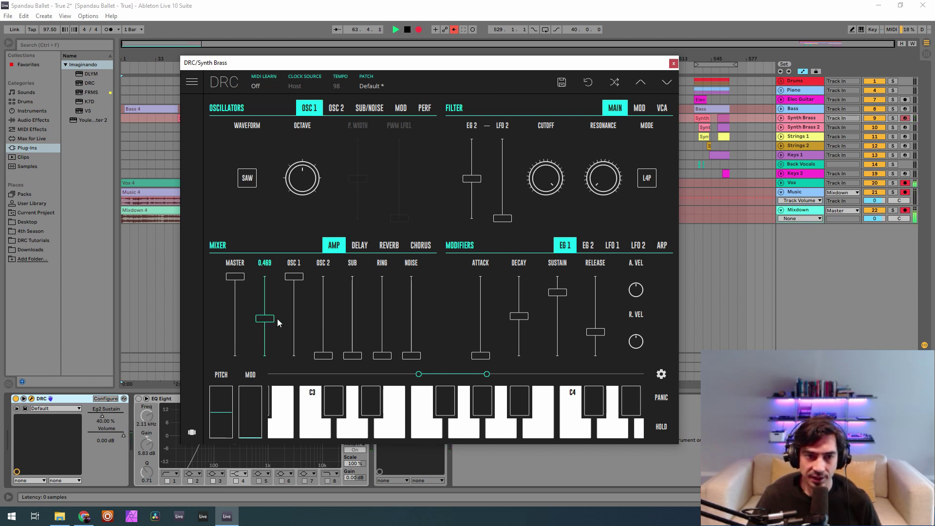
drag(277, 319, 284, 317)
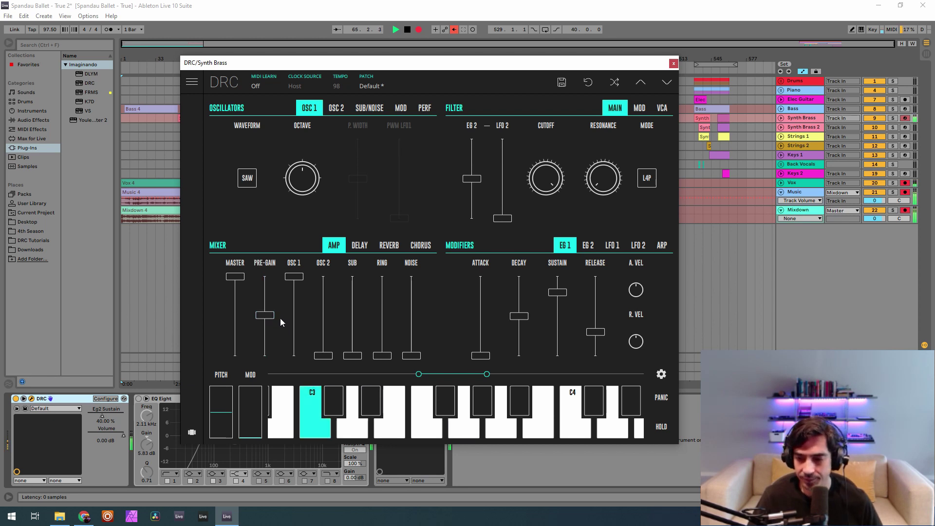
click(332, 111)
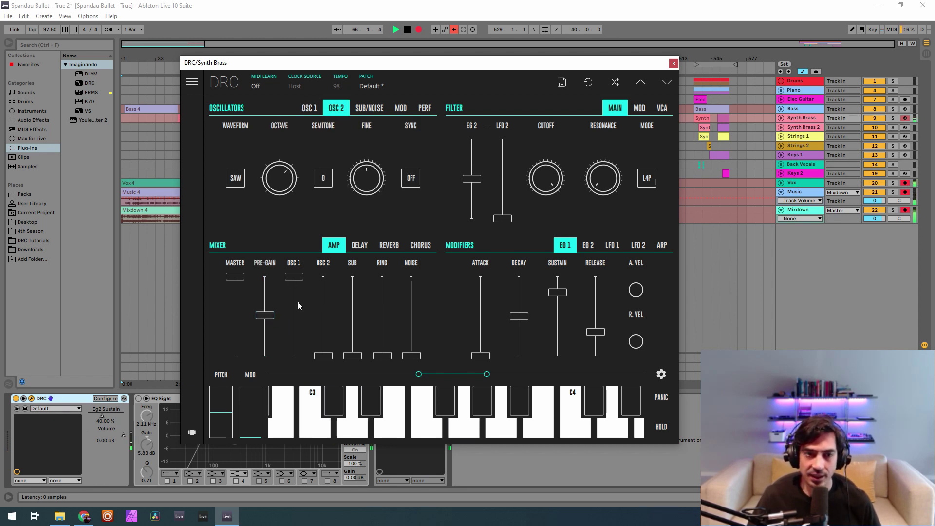
drag(325, 311, 317, 266)
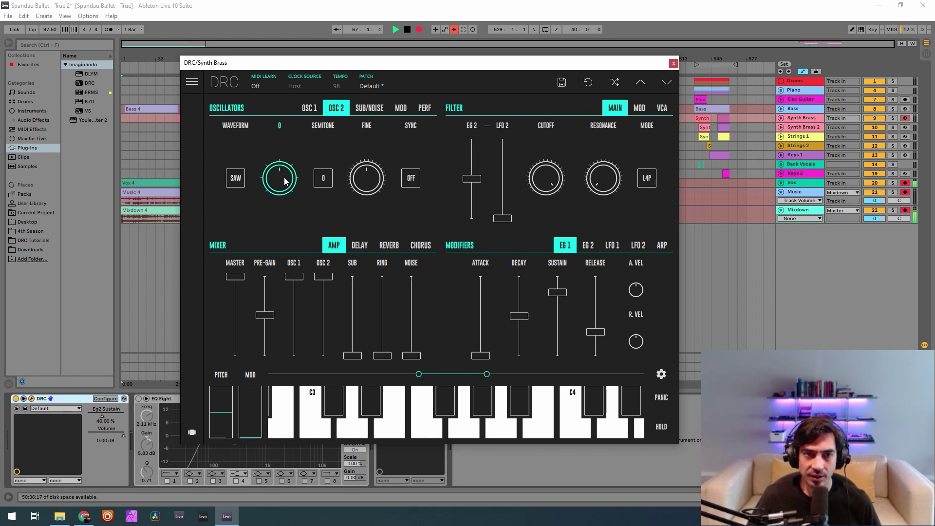
mouse_move(286, 181)
mouse_down()
mouse_move(296, 158)
mouse_move(296, 177)
mouse_up()
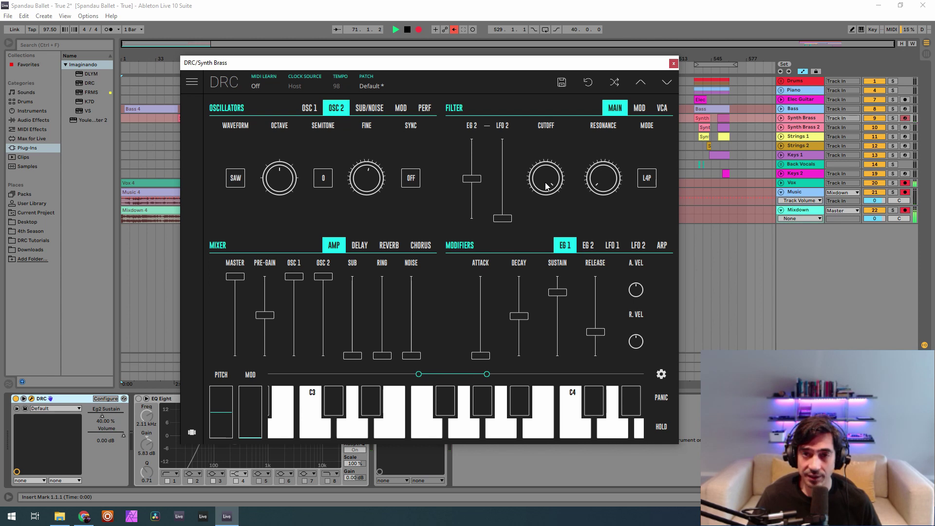
In the brass patch's filter section, lower the cutoff and slightly reduce the EG 2 amount, and raise the VCA velocity to maximum.
drag(549, 173, 570, 202)
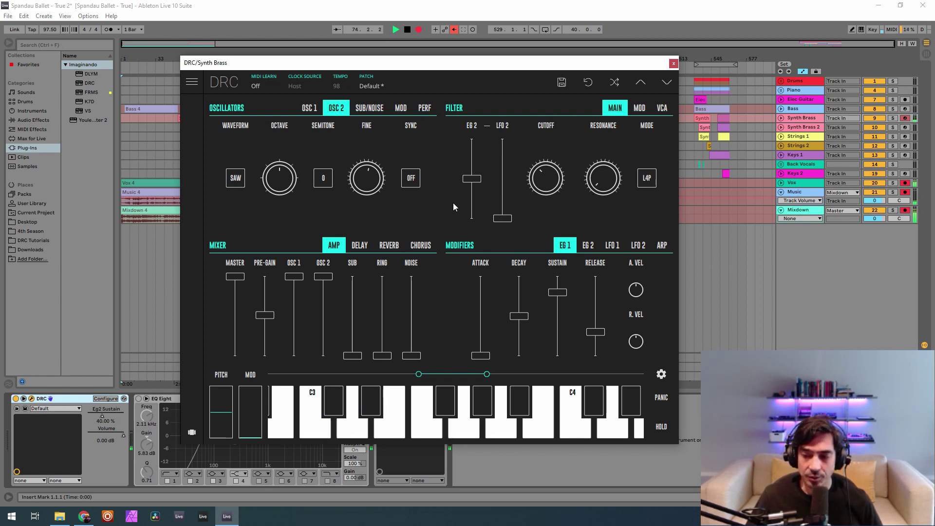
drag(472, 184, 492, 184)
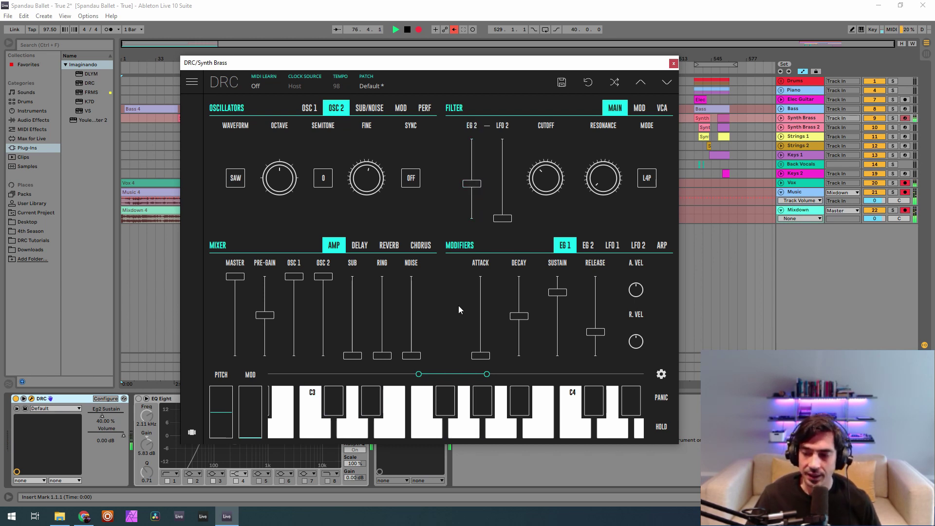
click(662, 108)
drag(644, 172, 640, 129)
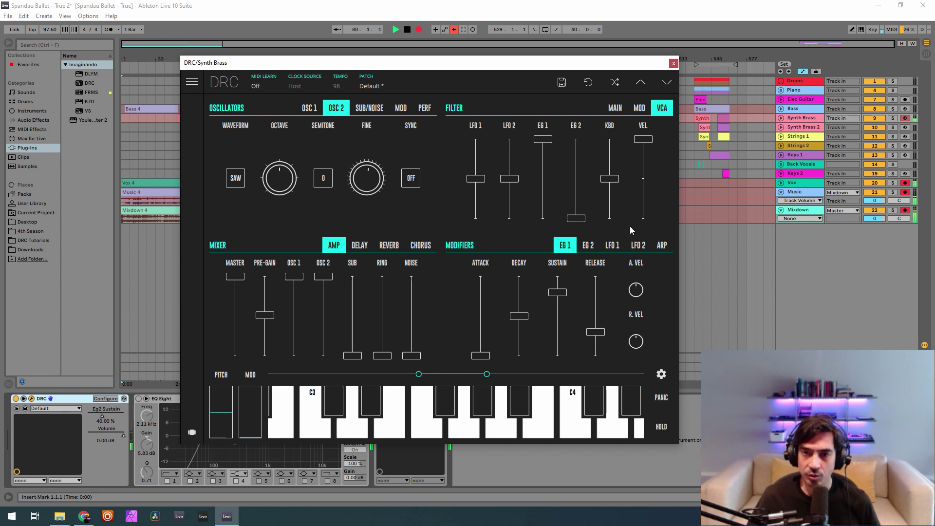
Set the brass patch's LFO 1 rate to about 0.362 and lower the mod wheel's VBR LFO 1 amount slightly below centre in the keyboard settings.
click(612, 245)
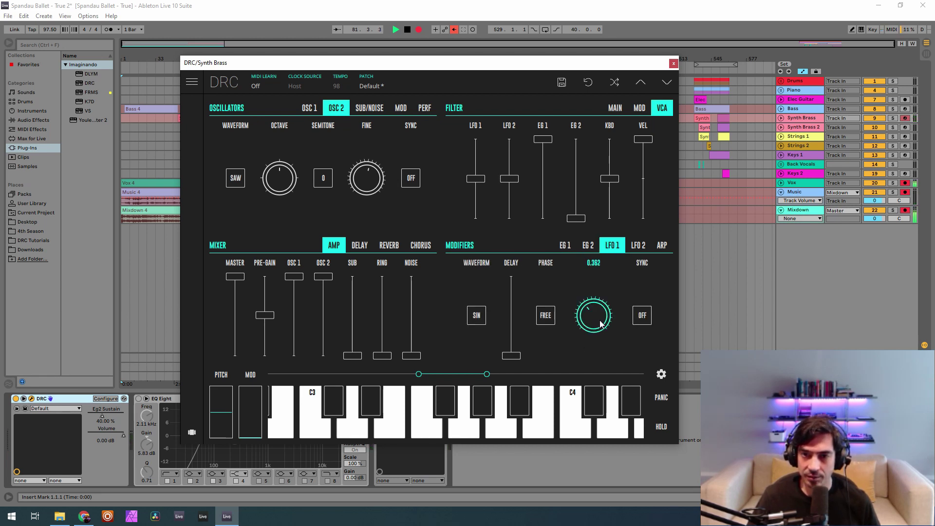
click(661, 373)
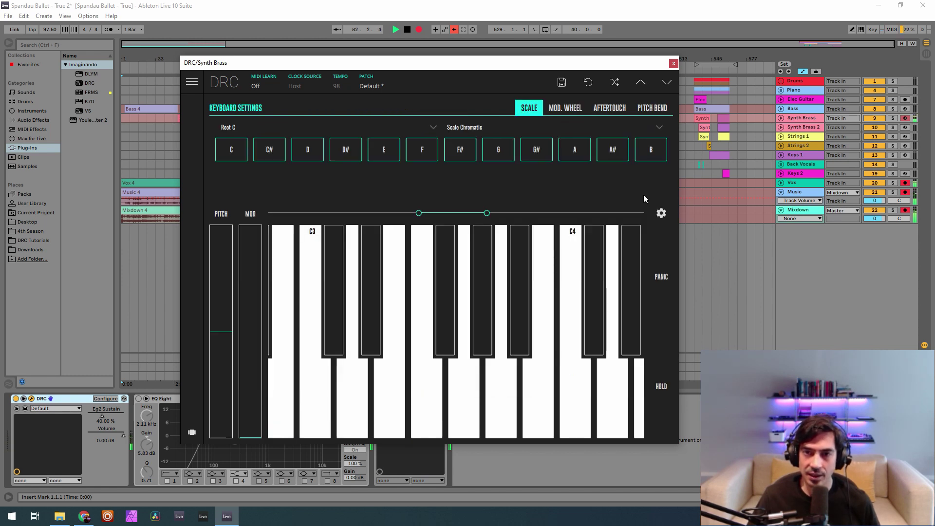
click(661, 213)
click(664, 369)
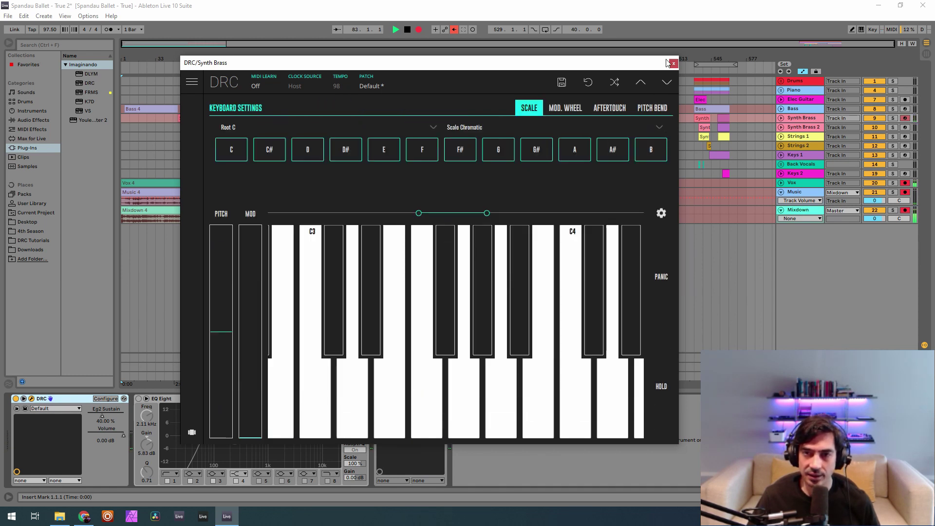
click(562, 112)
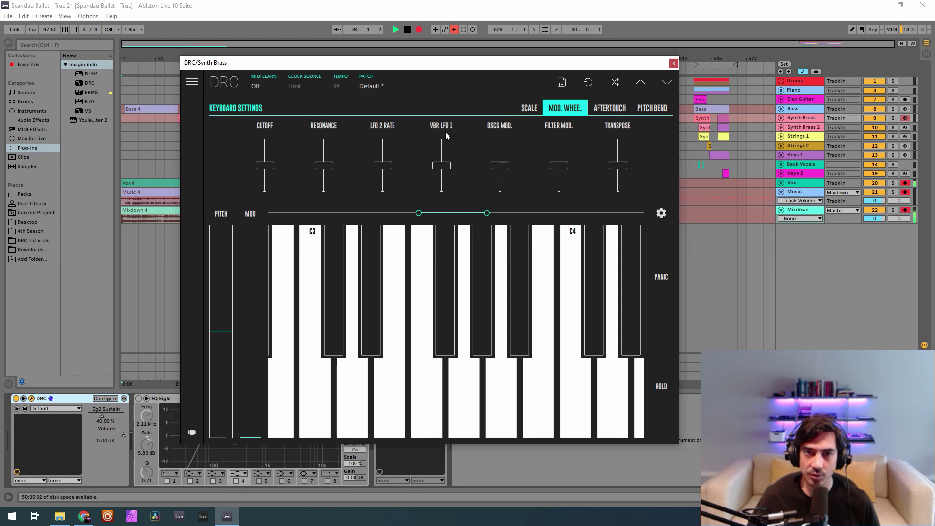
drag(444, 170, 441, 175)
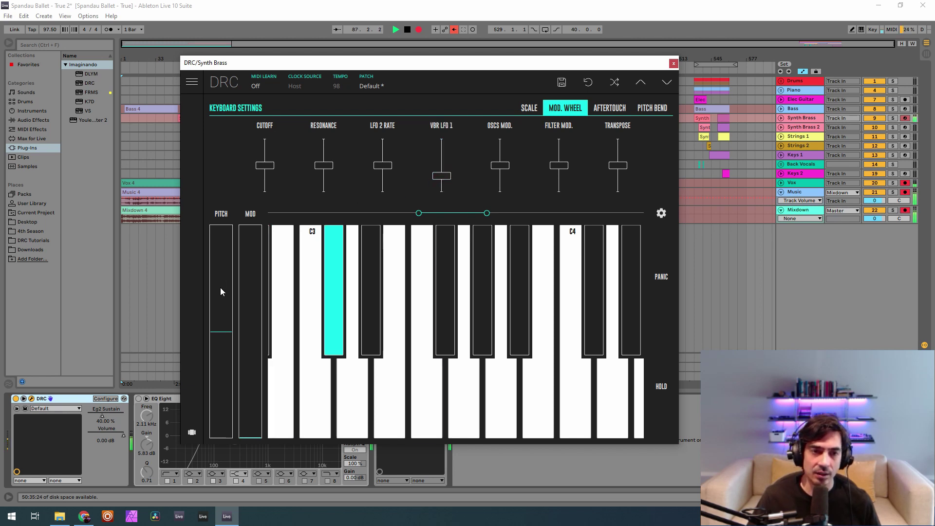
drag(243, 335, 252, 441)
click(529, 108)
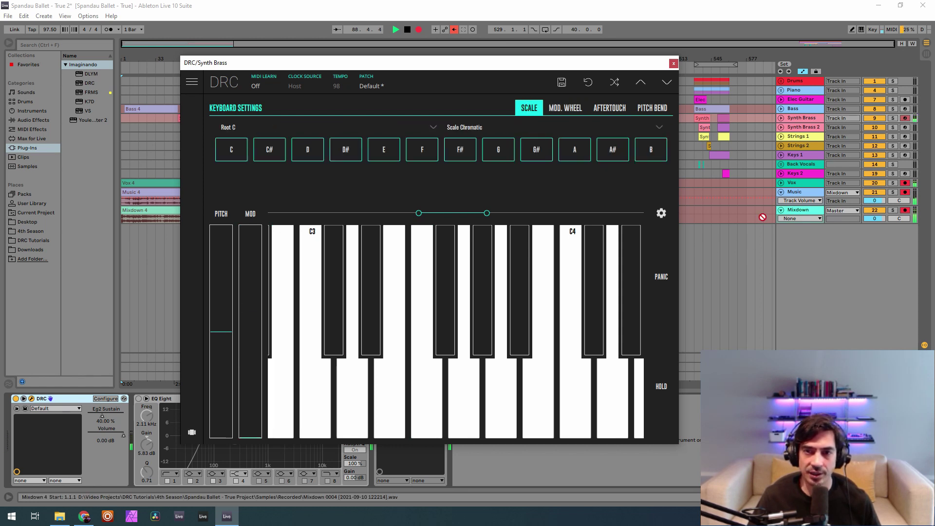
click(661, 214)
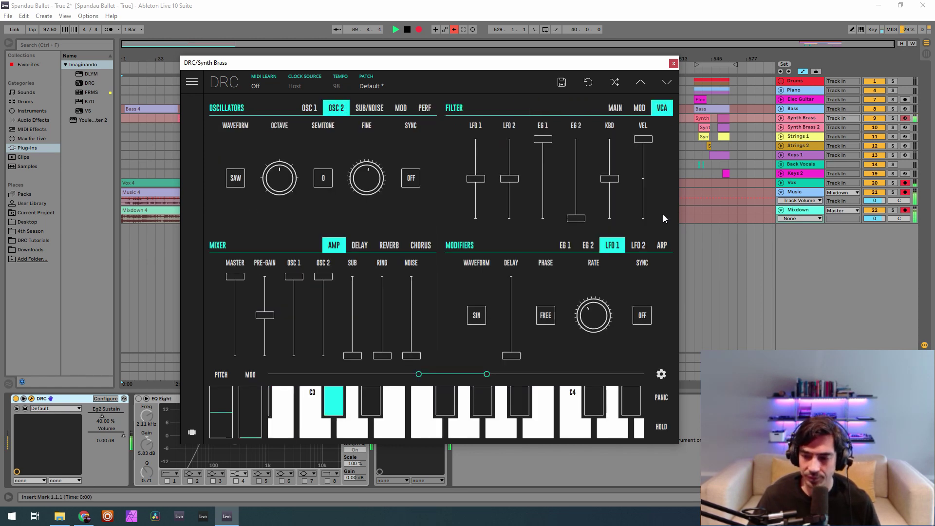
Shape EG 1 of the brass patch with an attack of about 0.09, a long decay and a low sustain.
click(616, 108)
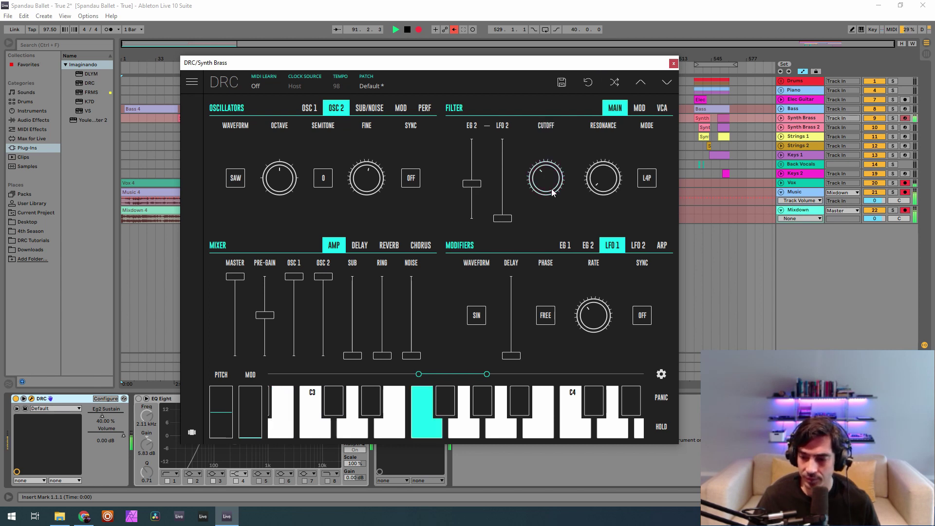
click(561, 245)
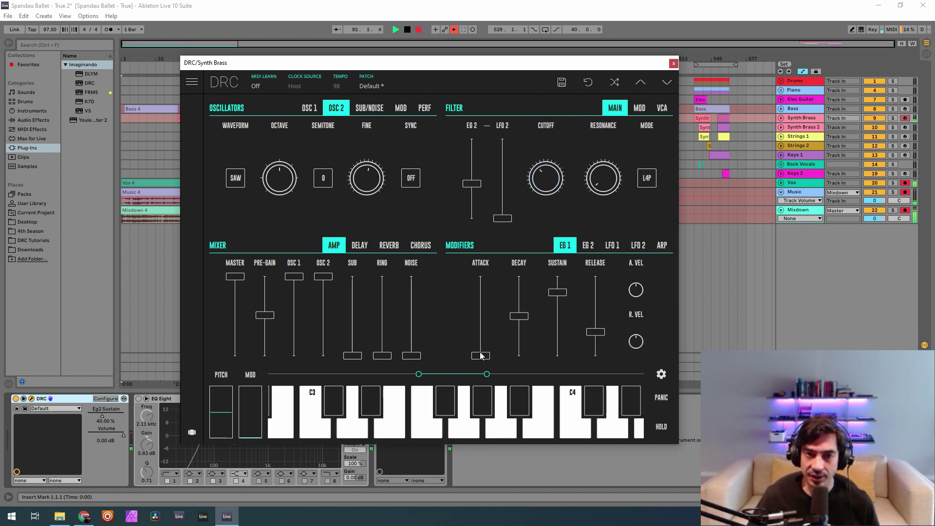
drag(480, 356, 494, 352)
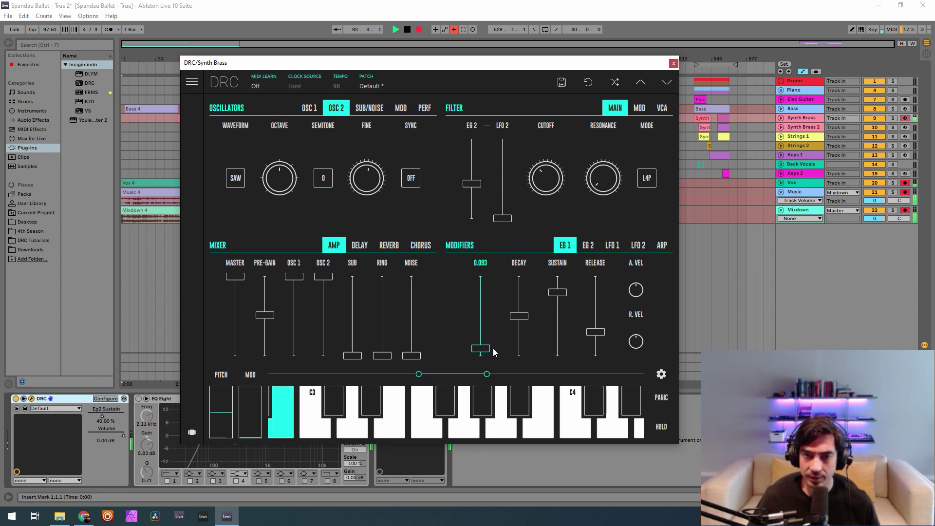
drag(495, 352, 497, 347)
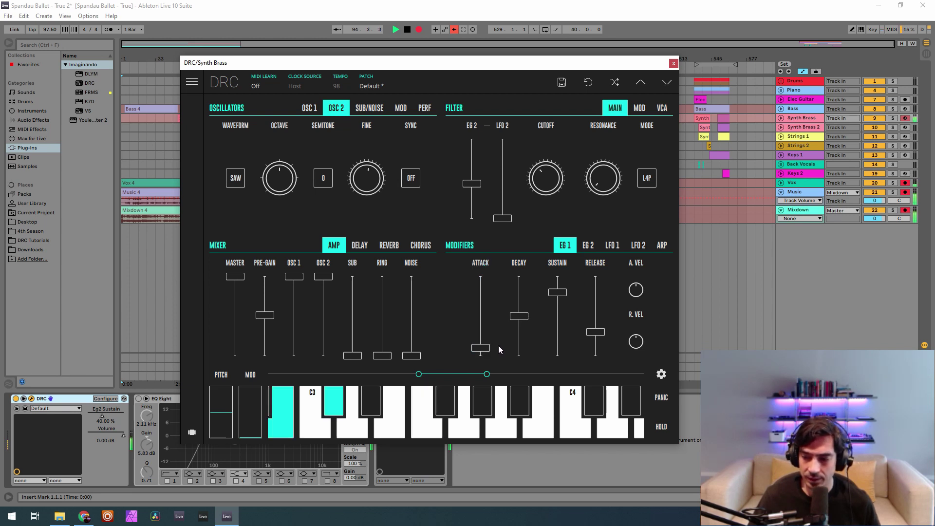
drag(511, 297, 553, 347)
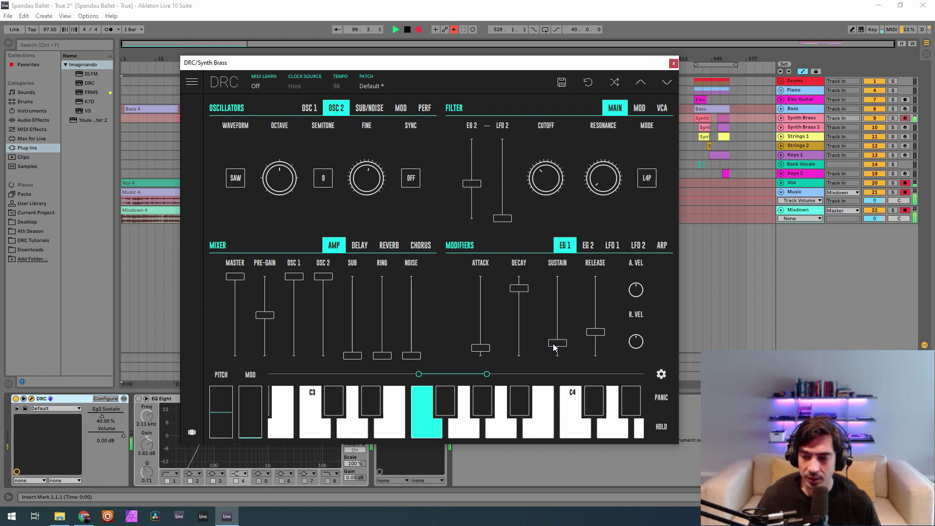
In EG 2 of the brass patch, slightly raise the attack and decay and set the sustain to about 43%.
click(589, 246)
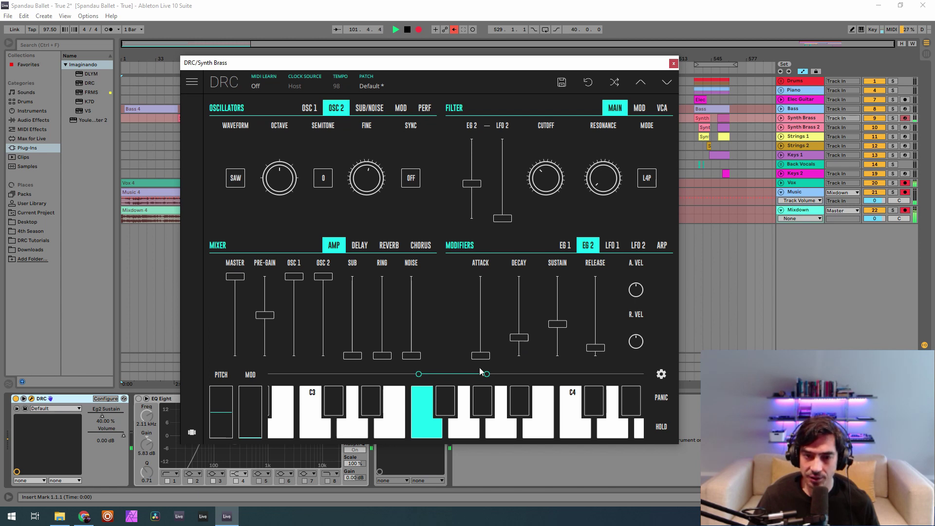
drag(480, 355, 486, 352)
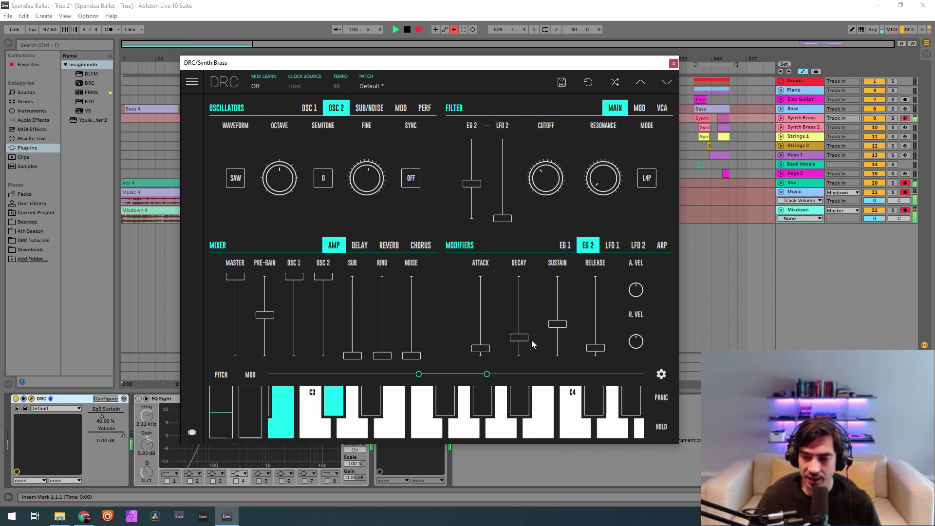
mouse_move(526, 338)
mouse_down()
mouse_move(522, 330)
mouse_move(533, 331)
mouse_up()
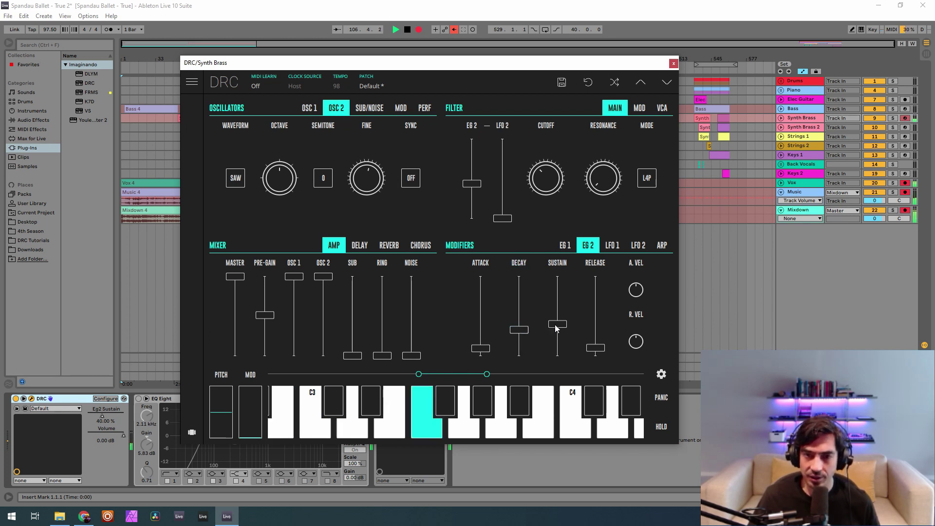
drag(556, 328, 565, 327)
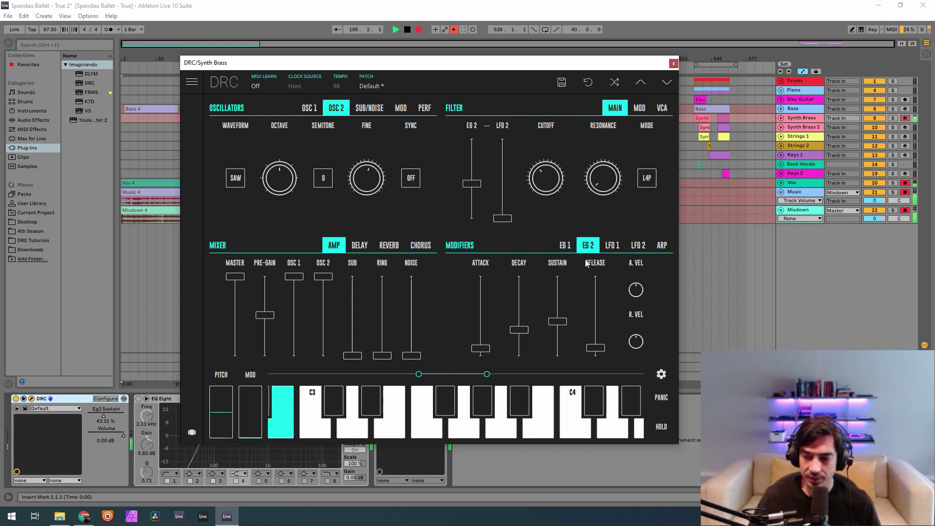
Add reverb to the brass with the amount at about a third, decay around half, slightly lower damping and slightly more modulation.
click(389, 246)
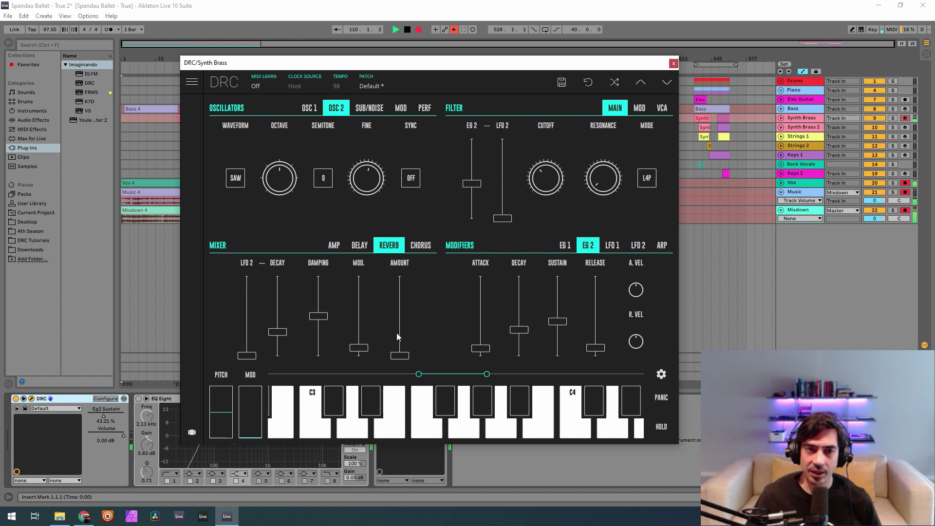
drag(397, 332, 405, 334)
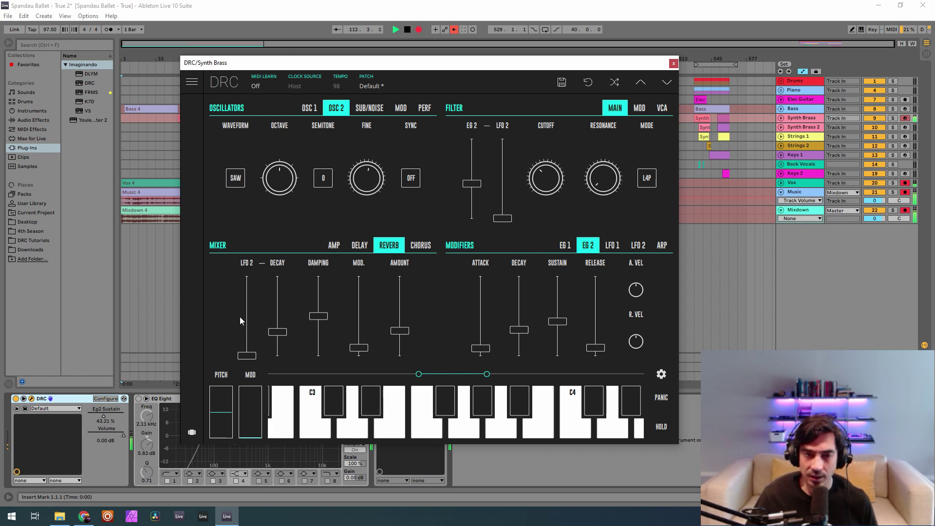
drag(285, 305, 280, 319)
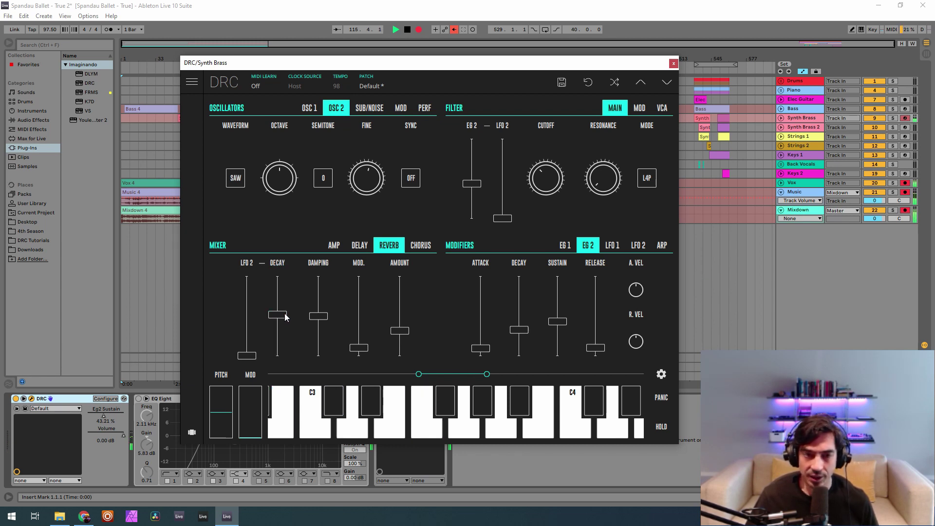
drag(318, 316, 319, 331)
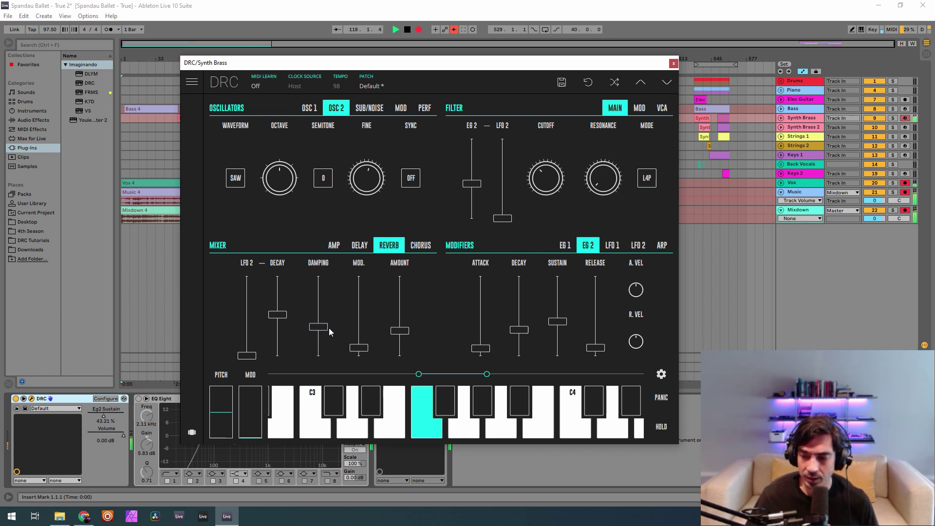
drag(361, 344, 360, 344)
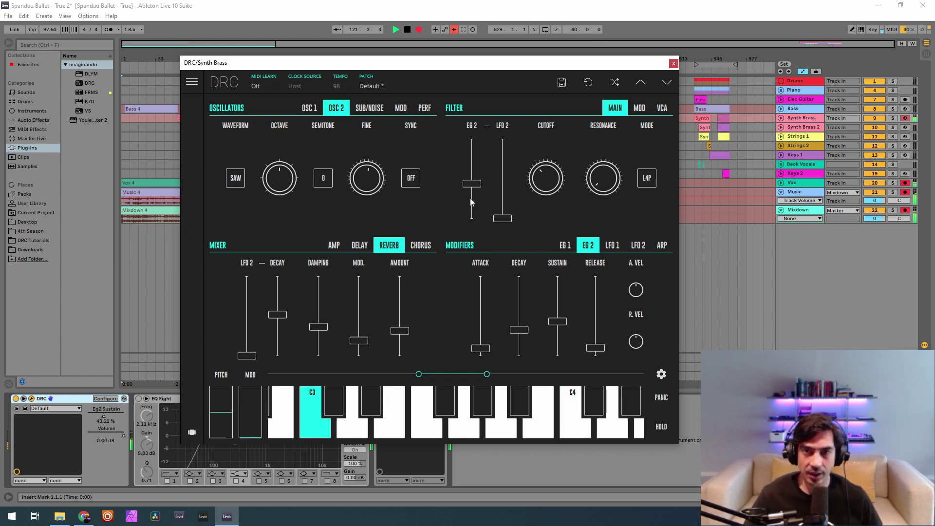
Close the synth window, then switch EQ Eight and DLYM back on for Synth Brass and review the DLYM settings.
click(673, 63)
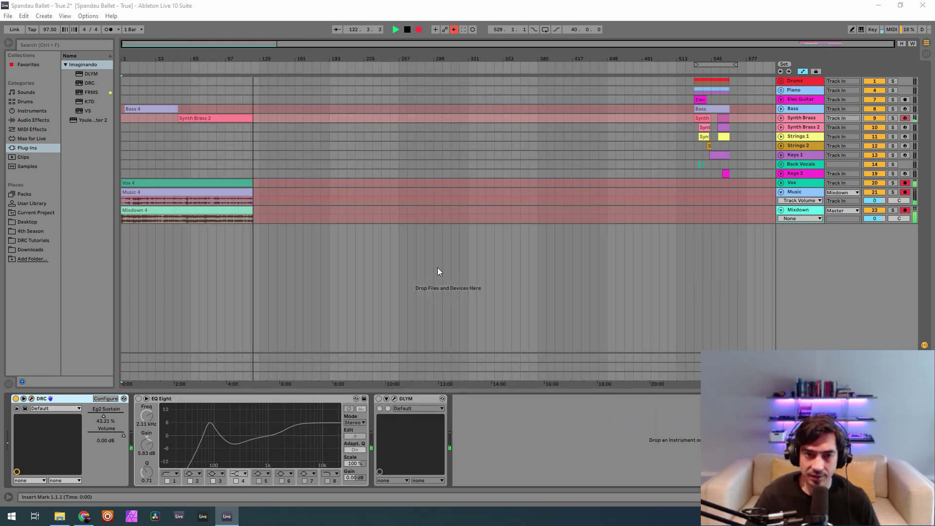
click(139, 398)
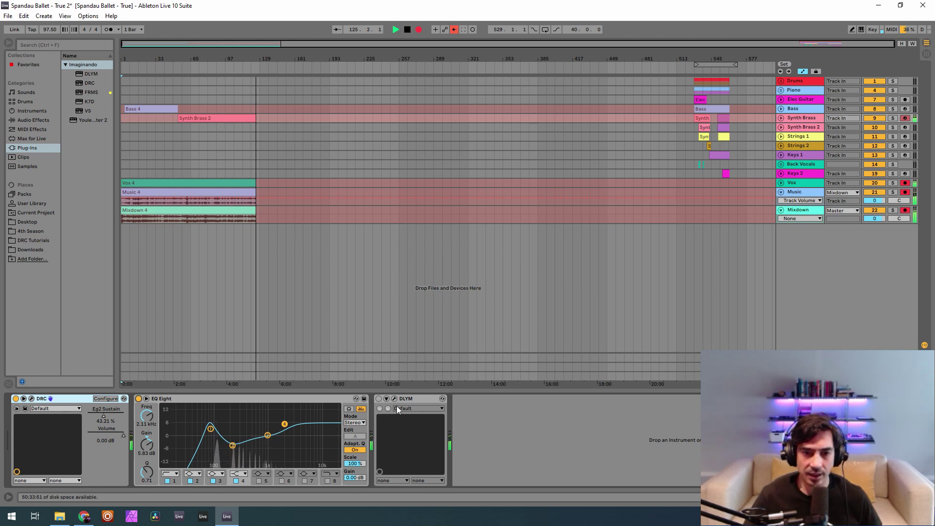
click(379, 398)
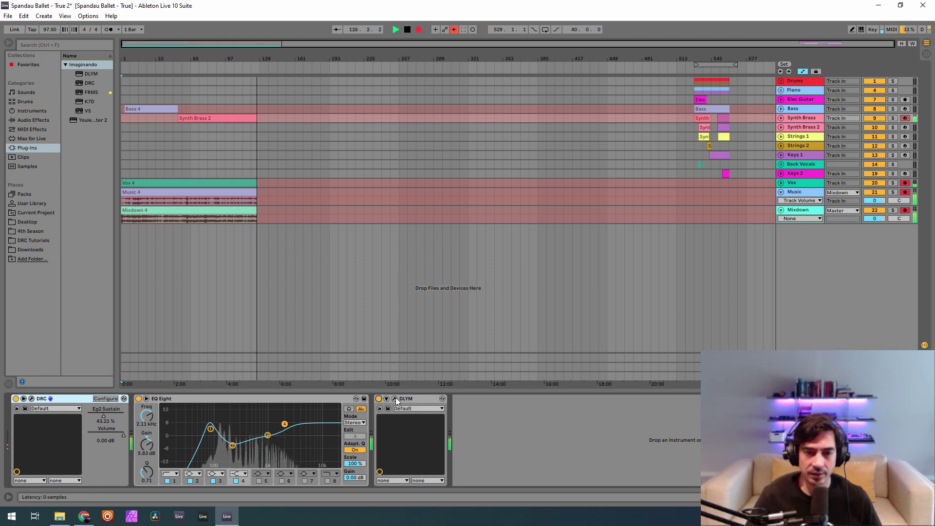
click(395, 398)
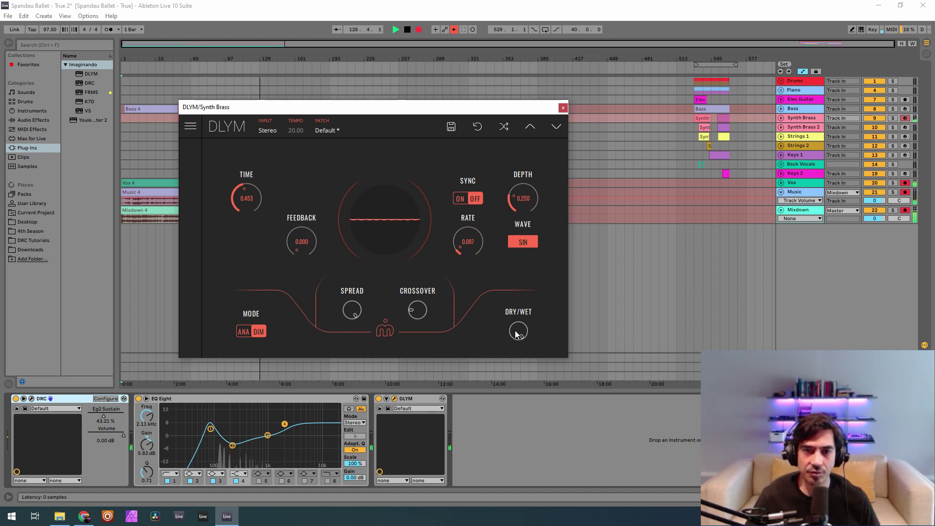
click(562, 108)
Replace the DRC on the Synth Brass 2 track with a copy of Synth Brass's DRC, and switch off that track's EQ Eight and DLYM.
right_click(66, 399)
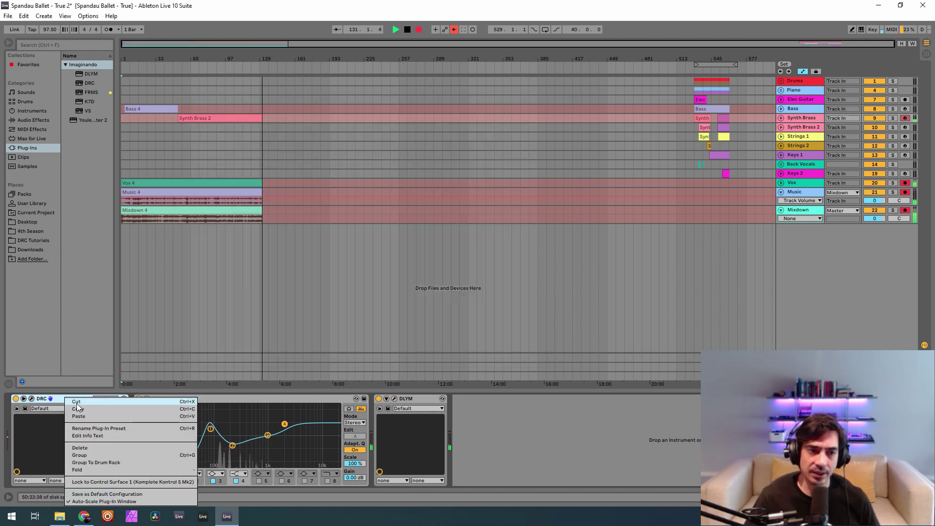
click(79, 409)
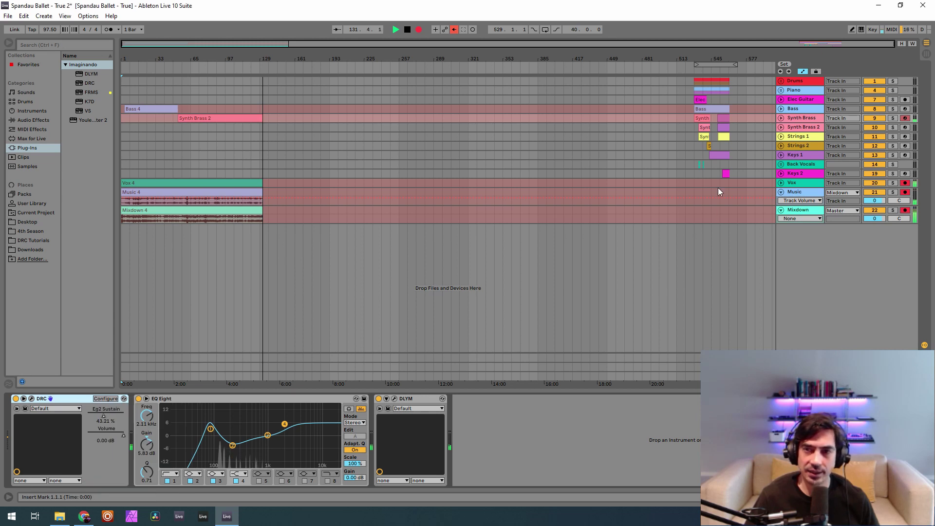
click(801, 127)
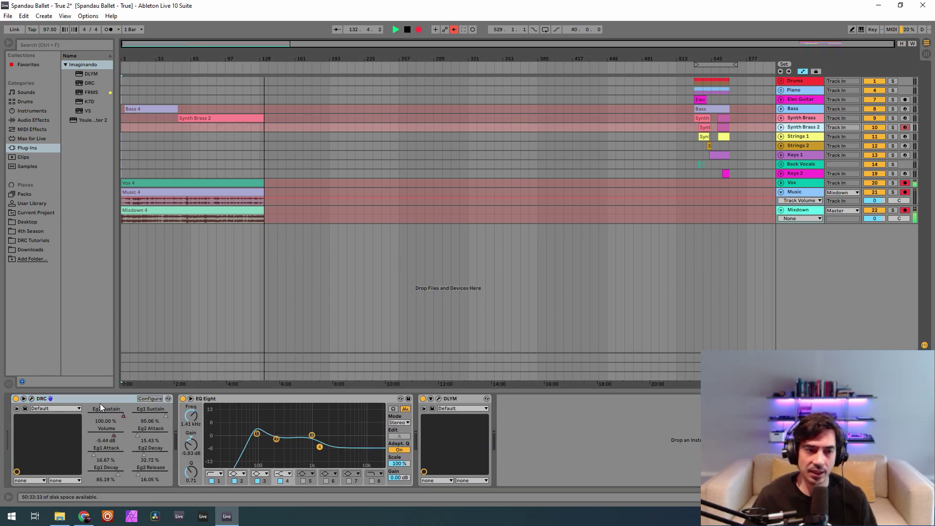
key(Delete)
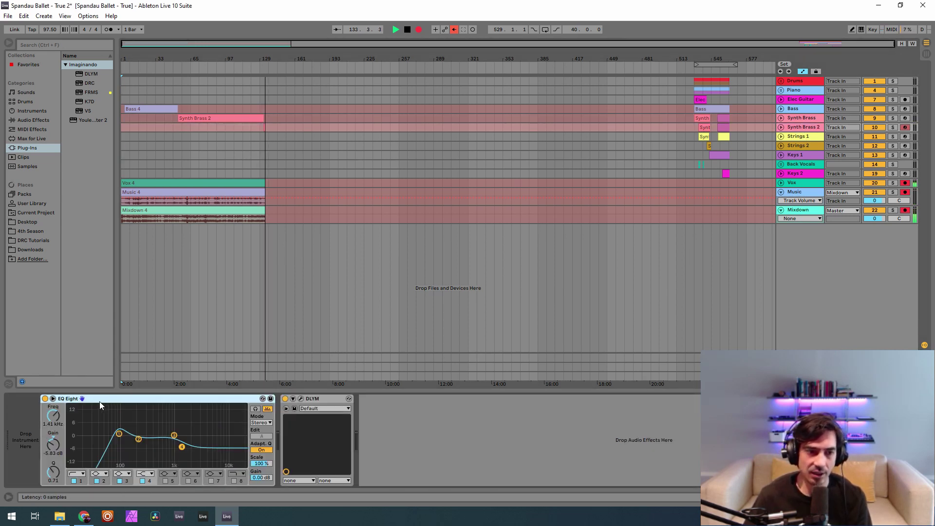
right_click(99, 401)
click(124, 278)
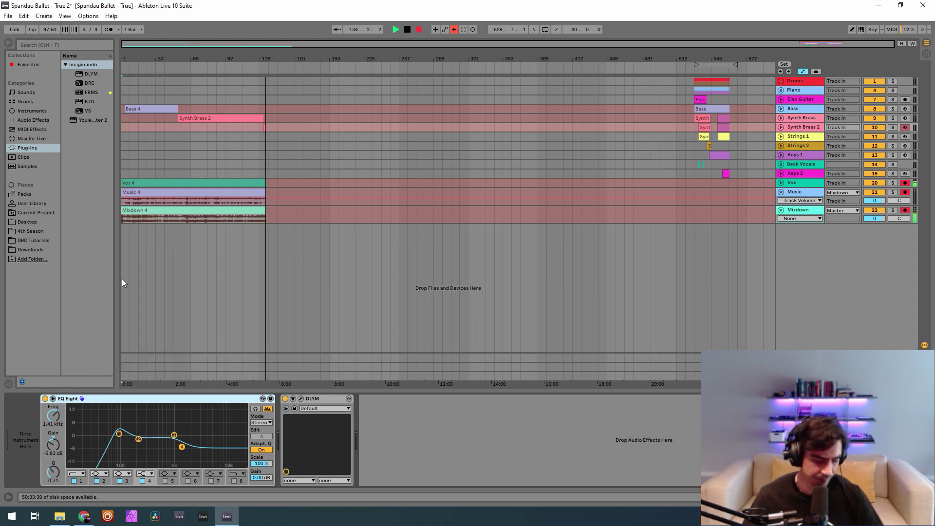
click(139, 398)
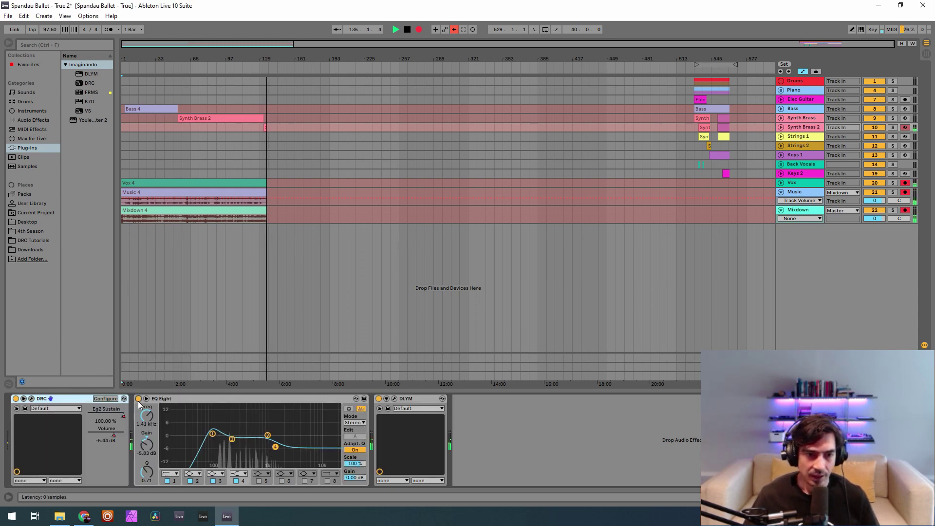
click(379, 398)
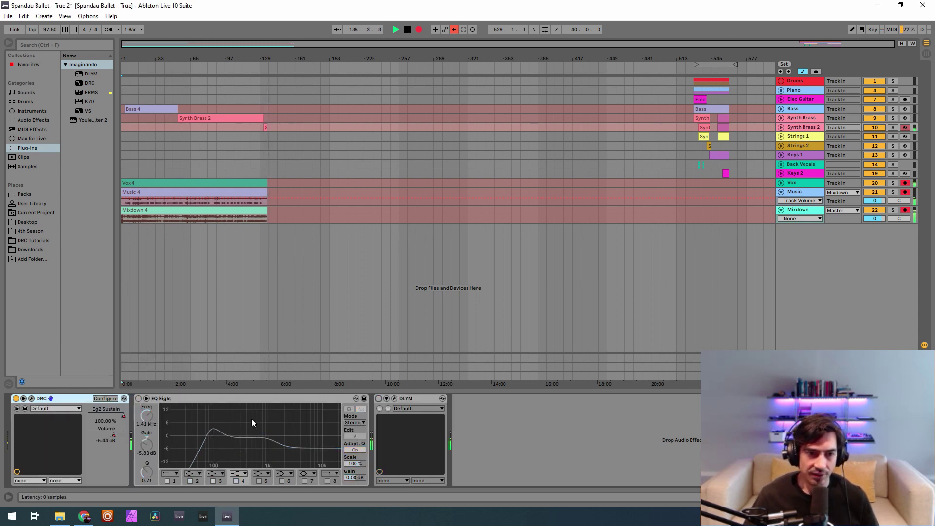
Open the DRC on Synth Brass 2 and slightly lengthen its EG 1 attack.
click(32, 399)
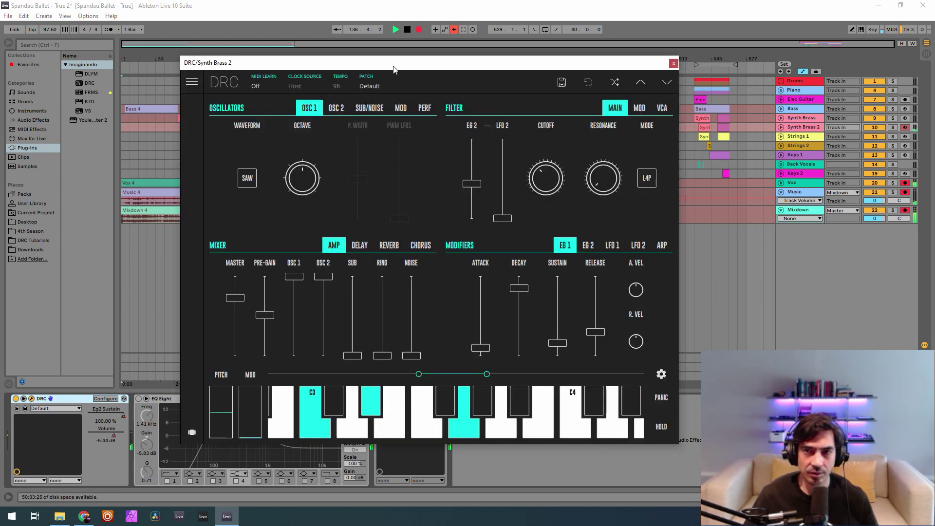
drag(394, 69, 375, 70)
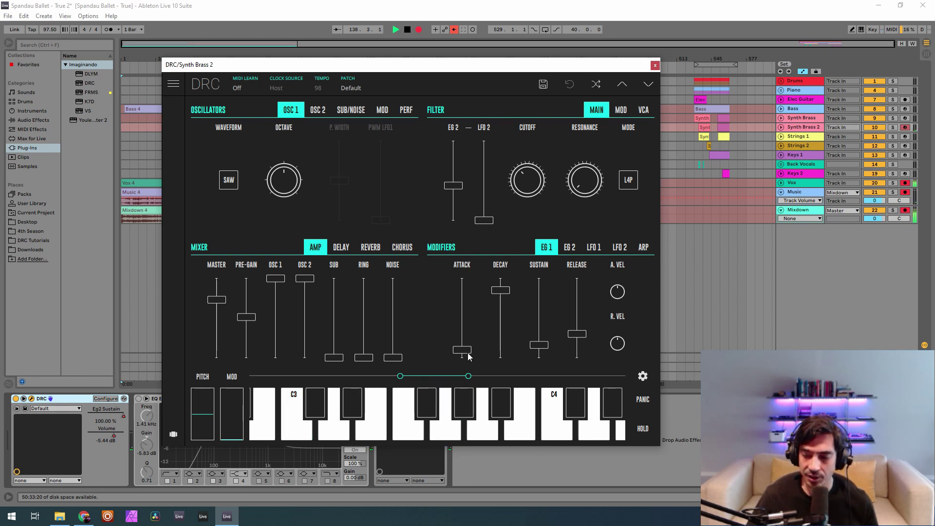
drag(465, 356, 483, 344)
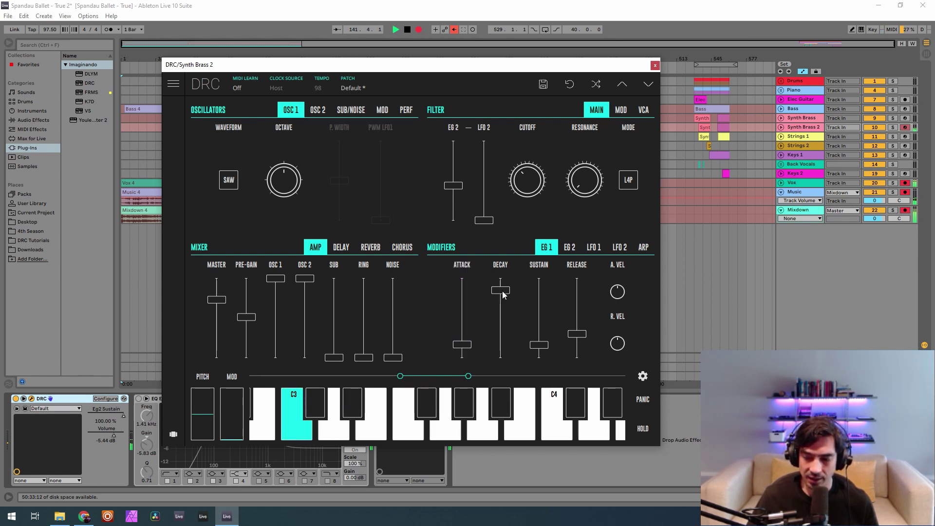
Raise the EG 1 sustain to nearly full, then lengthen the EG 2 attack slightly and set its sustain to about 43%.
drag(502, 292, 565, 285)
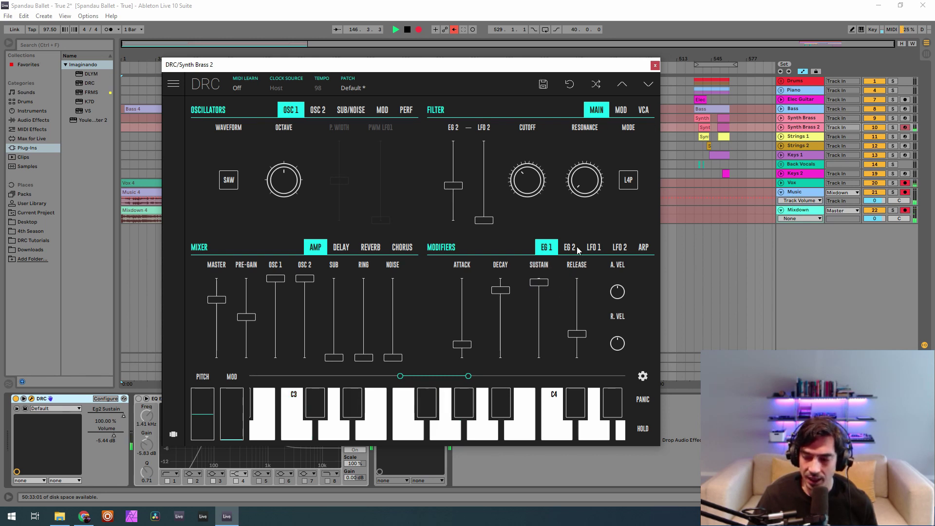
click(577, 247)
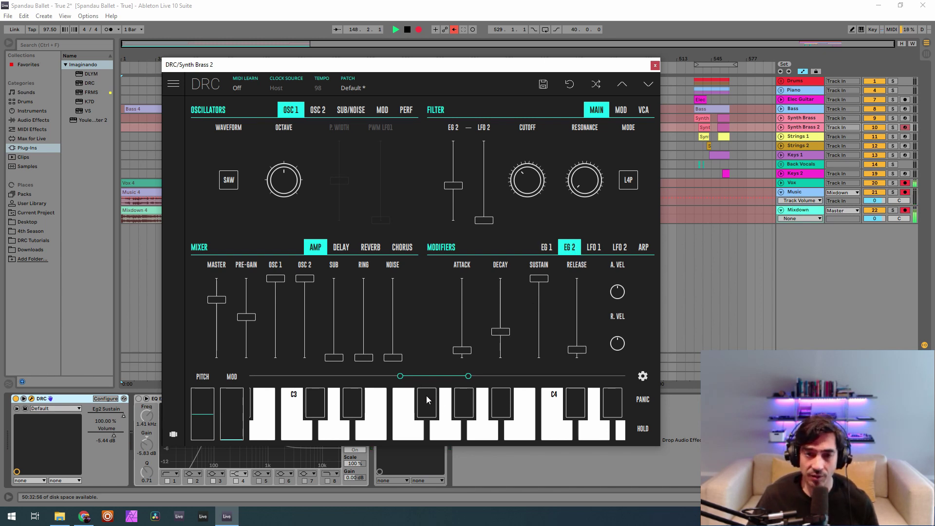
drag(462, 350, 458, 349)
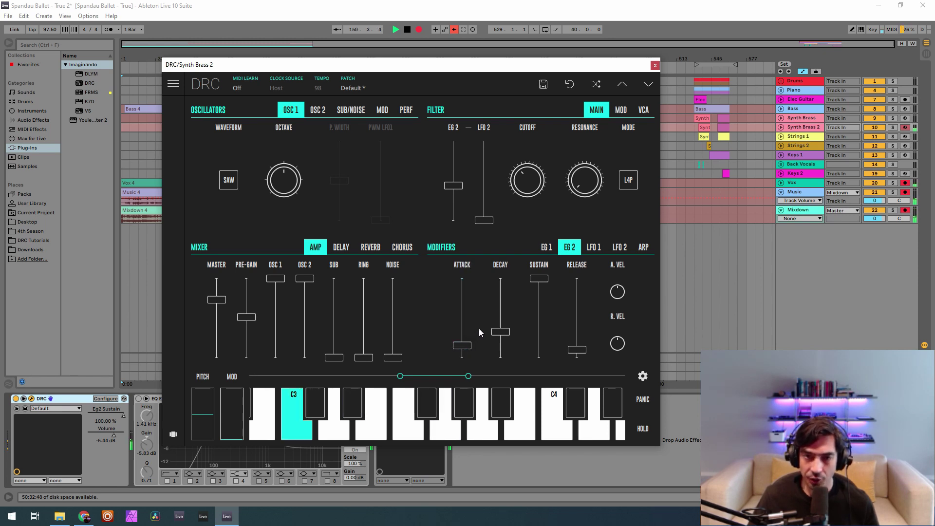
drag(501, 324, 498, 332)
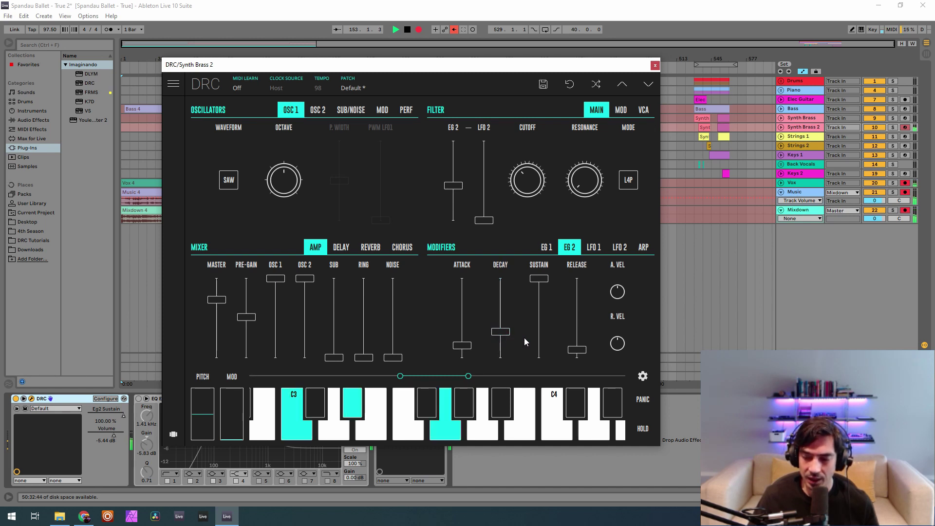
drag(539, 303, 538, 328)
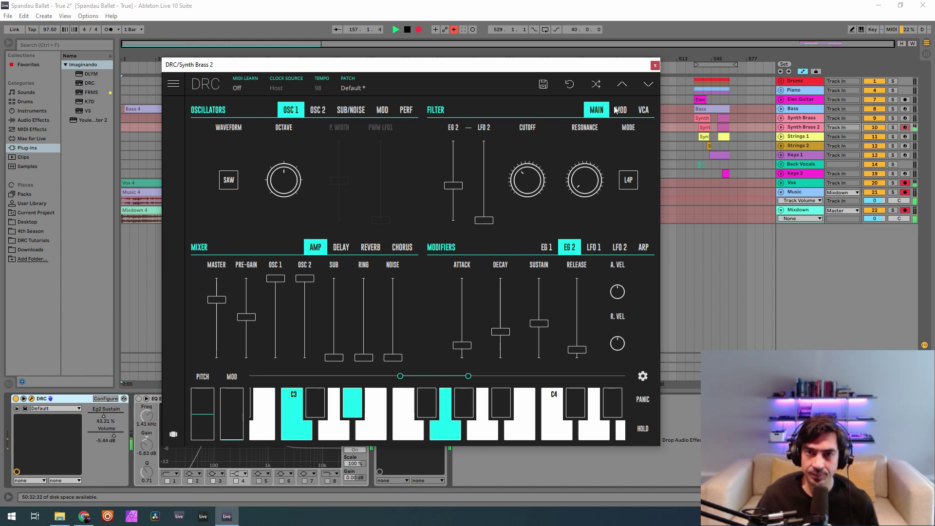
Close the DRC window, switch EQ Eight and DLYM back on for Synth Brass 2, and review the DLYM settings.
click(655, 65)
click(139, 398)
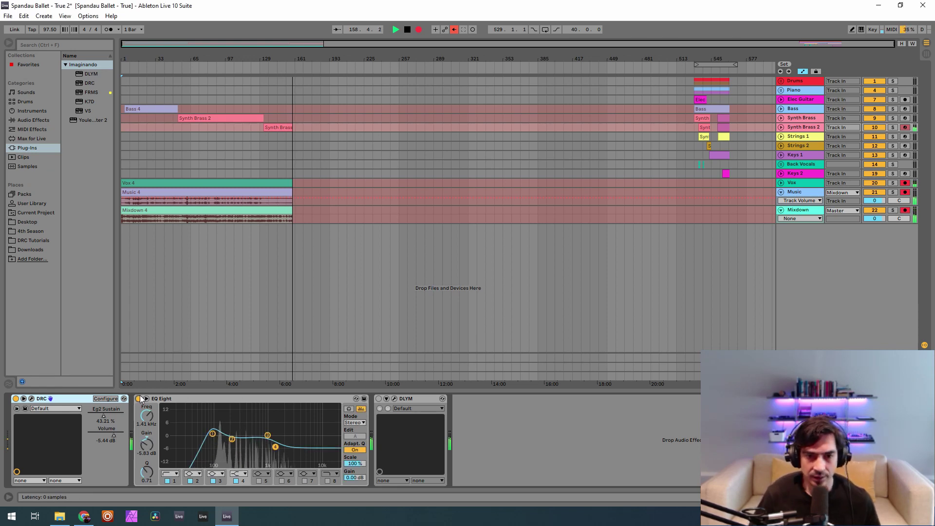
click(378, 398)
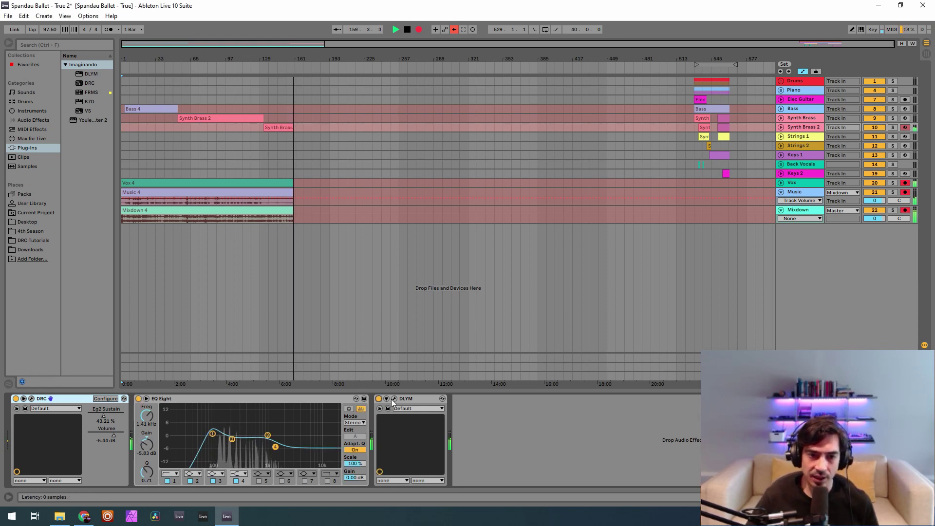
click(394, 399)
drag(578, 106, 497, 95)
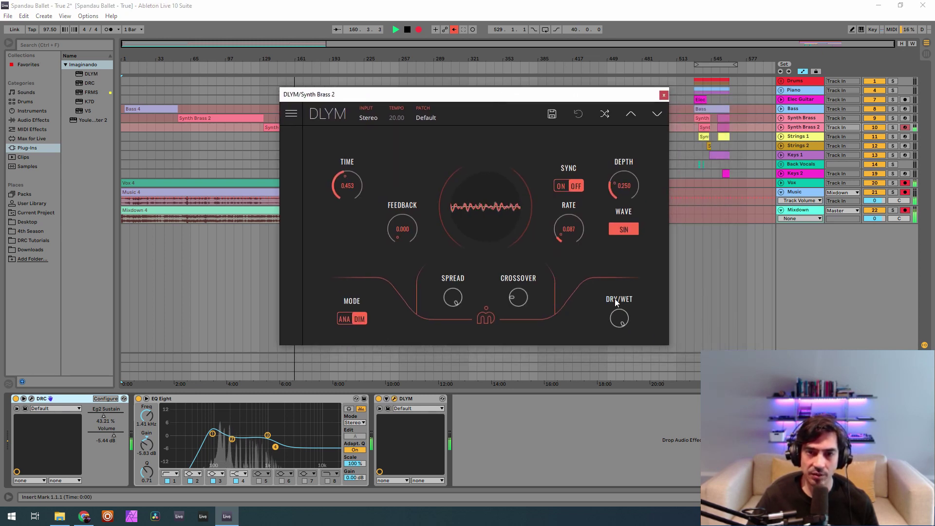
click(663, 95)
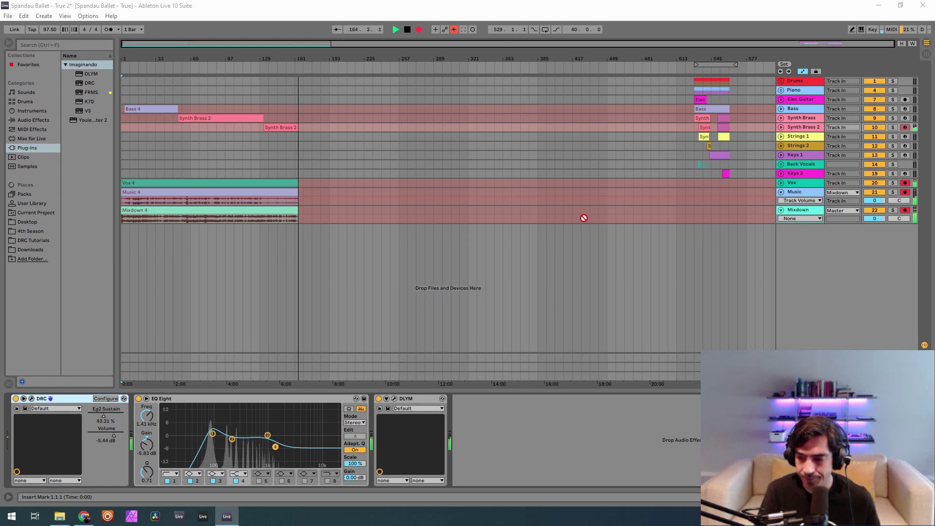
Select the Strings 1 track and switch off its EQ Eight and DLYM.
click(797, 139)
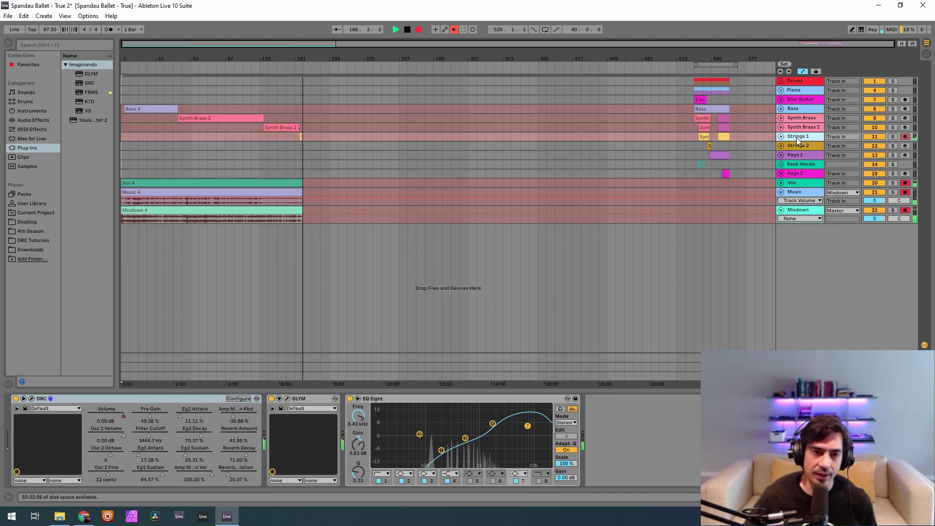
click(350, 398)
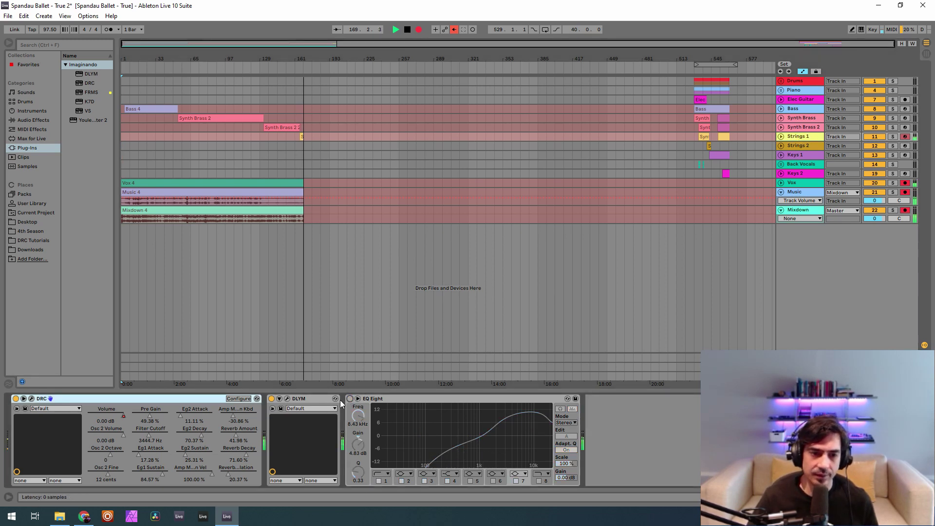
click(271, 399)
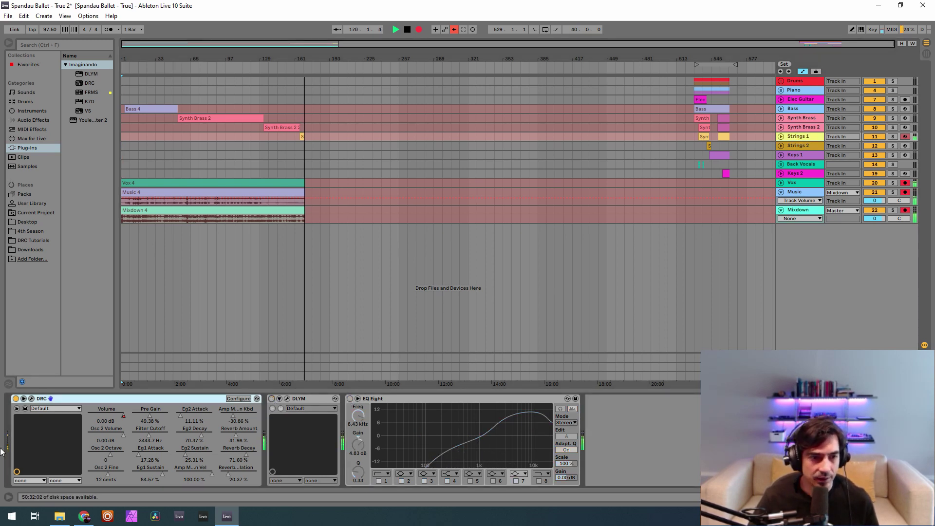
Open the DRC on Strings 1 and reset it to the Default patch.
click(31, 398)
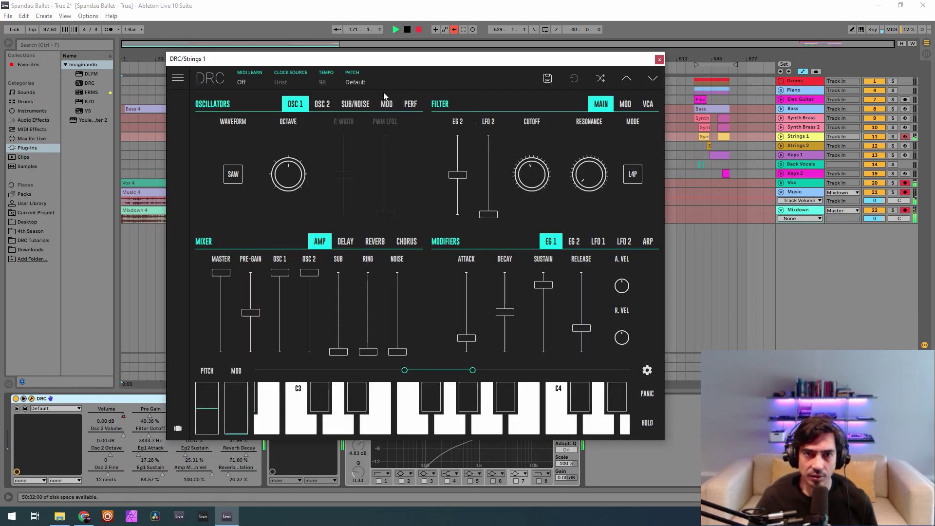
click(383, 82)
click(363, 153)
click(380, 79)
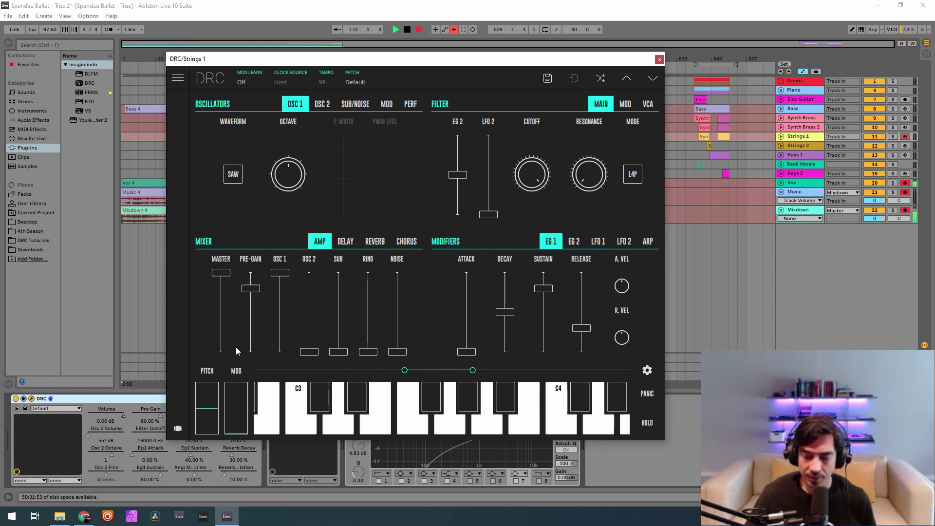
Set both OSC 1 and OSC 2 to full level in the mixer and lower the pre-gain to 50%.
drag(251, 312, 317, 193)
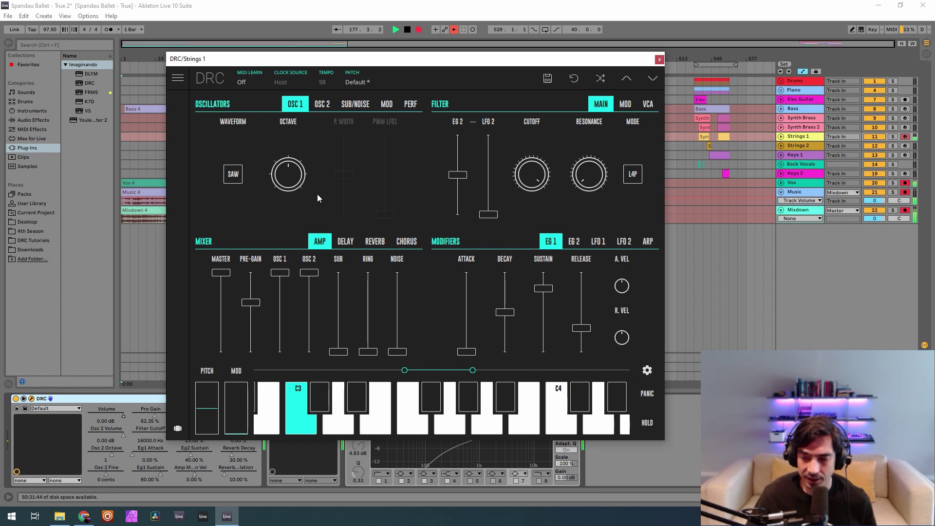
click(282, 285)
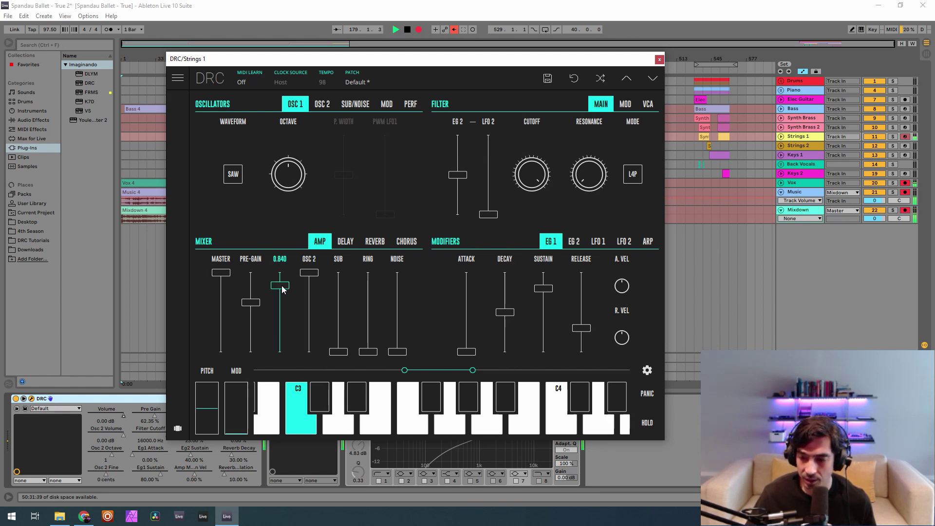
drag(283, 289, 297, 213)
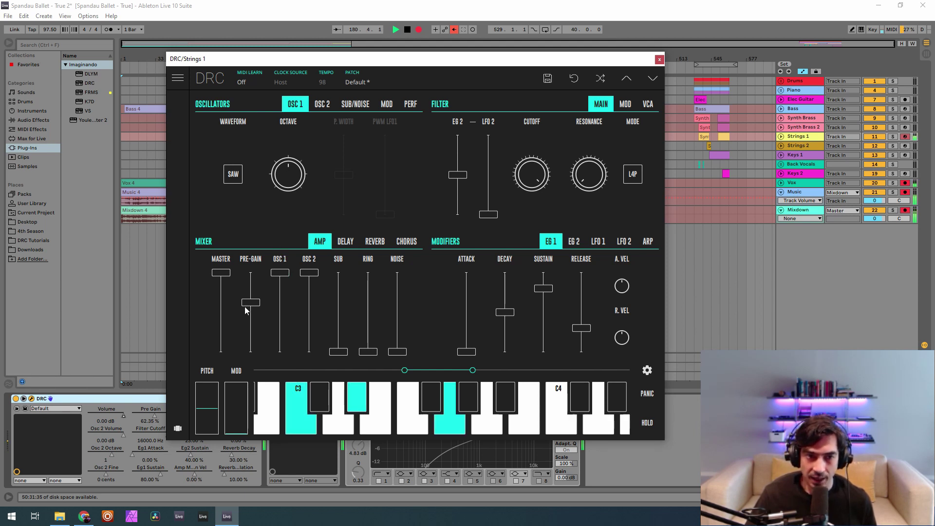
drag(251, 303, 254, 314)
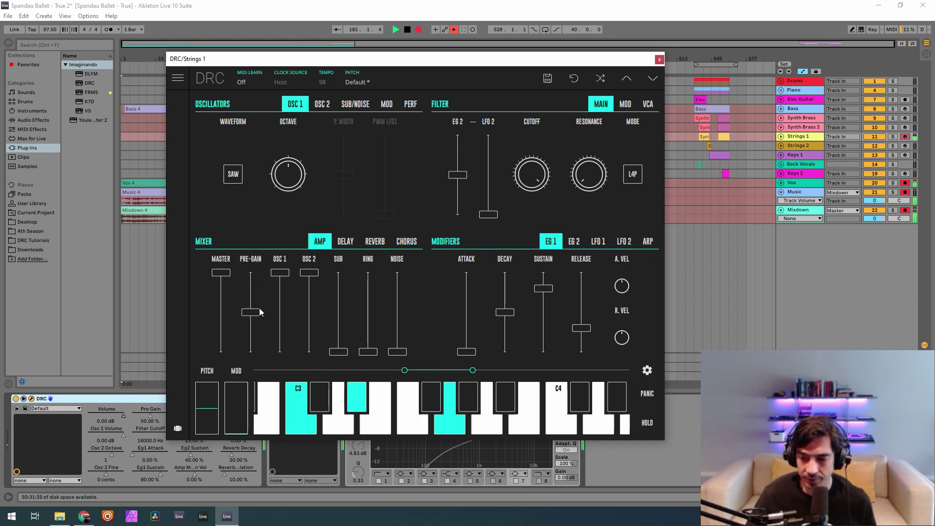
Set OSC 2 to octave 0 with a 12-cent fine detune, and lower the filter cutoff to about 4946 Hz.
click(323, 104)
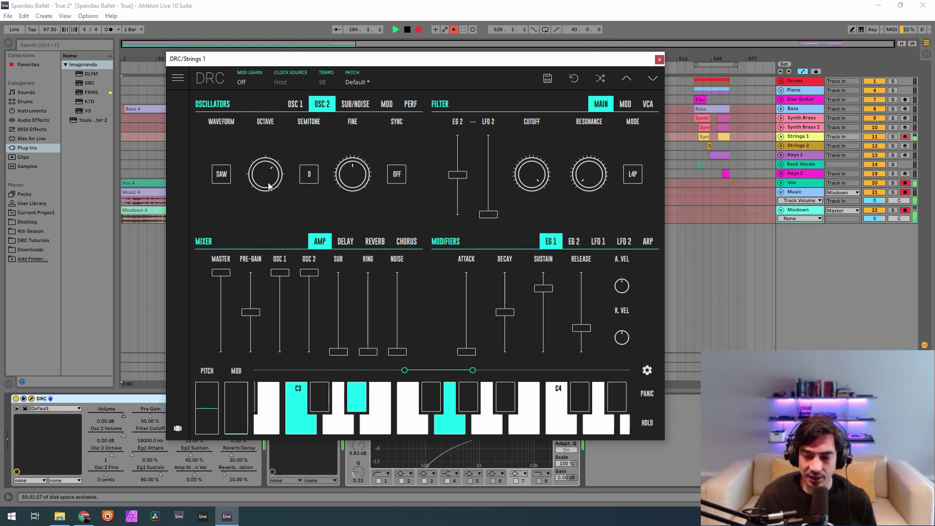
drag(269, 186, 273, 213)
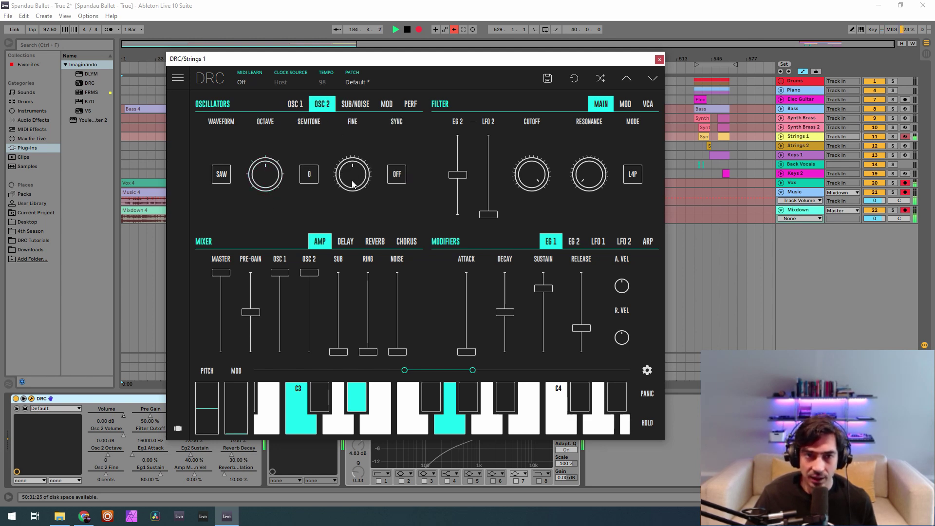
drag(351, 184, 351, 169)
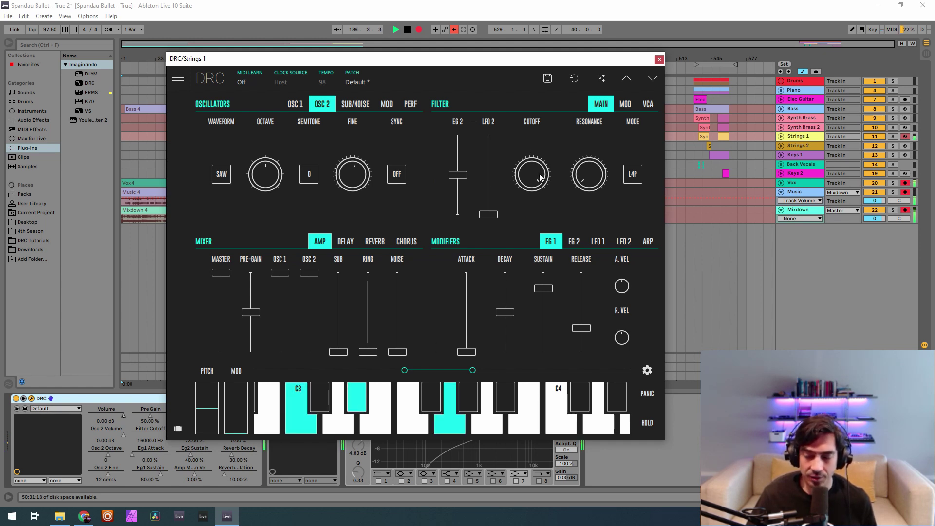
drag(540, 178, 532, 277)
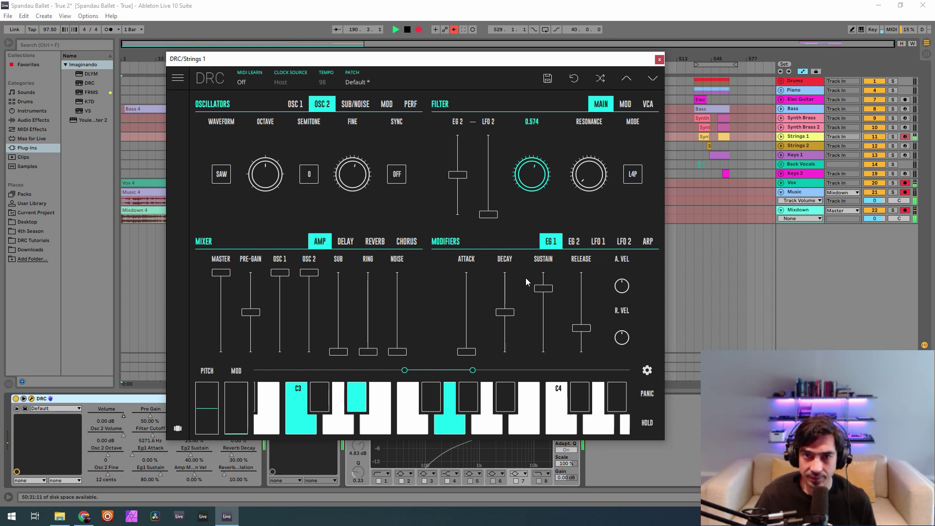
drag(517, 285, 517, 286)
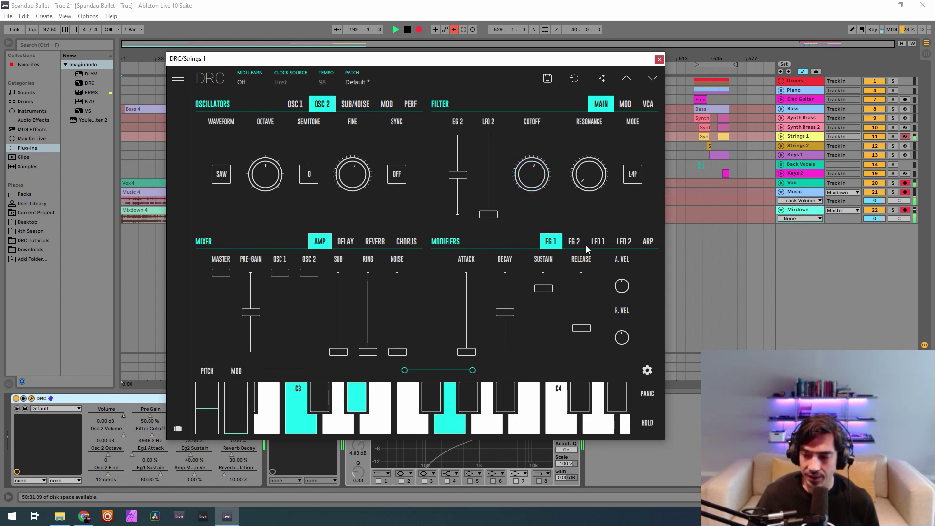
Set the VCA velocity modulation to full and lower its keyboard modulation to about a third below centre.
click(647, 105)
drag(636, 168, 631, 108)
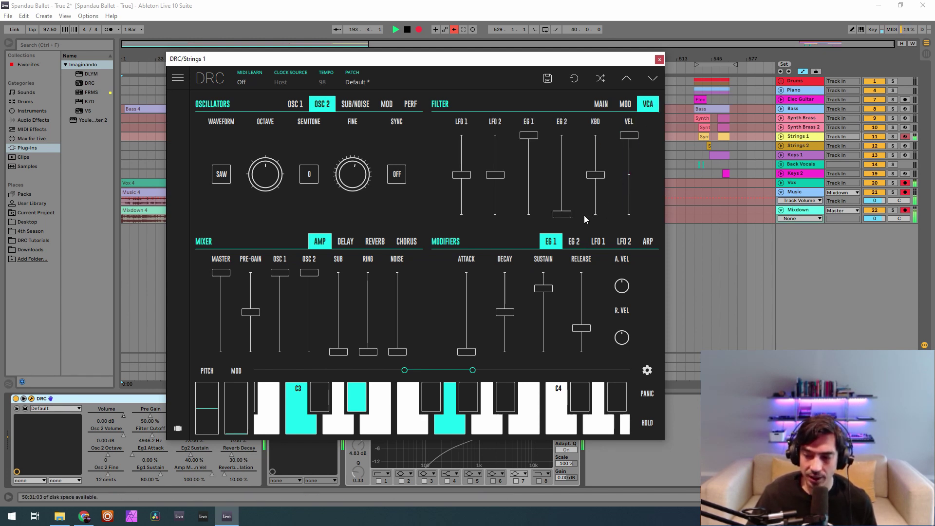
drag(594, 184, 600, 190)
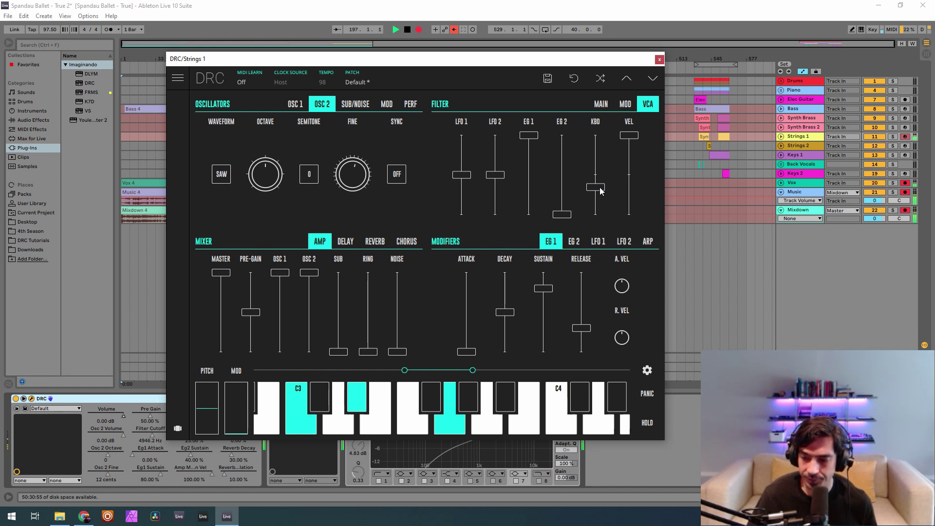
Set the EG 1 attack to about 17% and its sustain to about 85%.
click(466, 334)
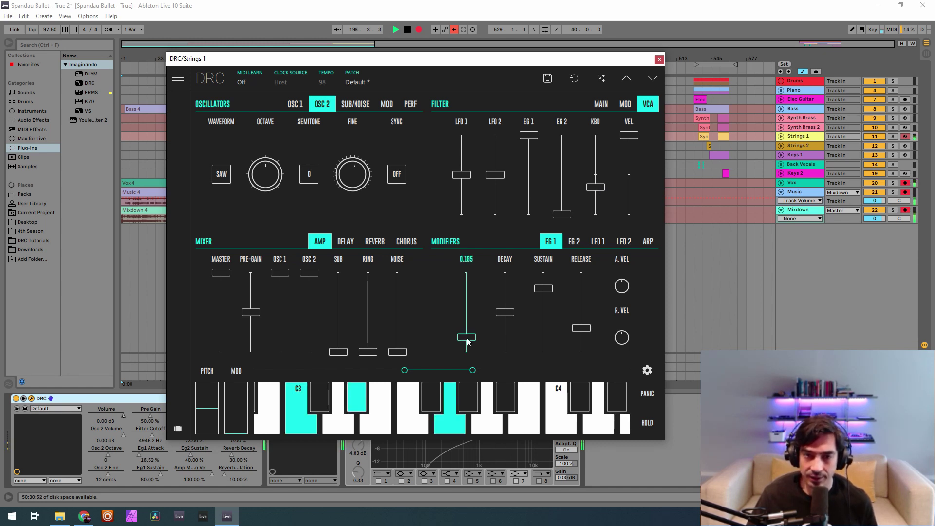
drag(466, 335, 468, 339)
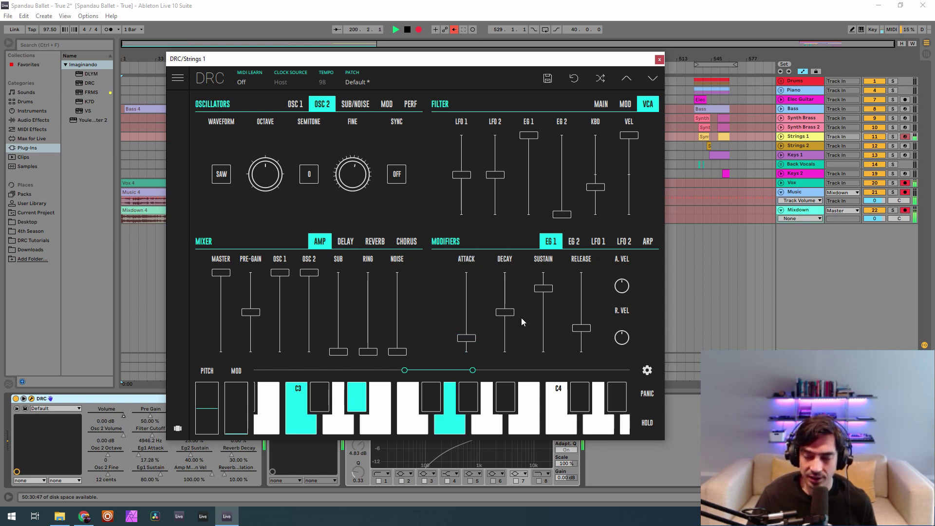
click(543, 298)
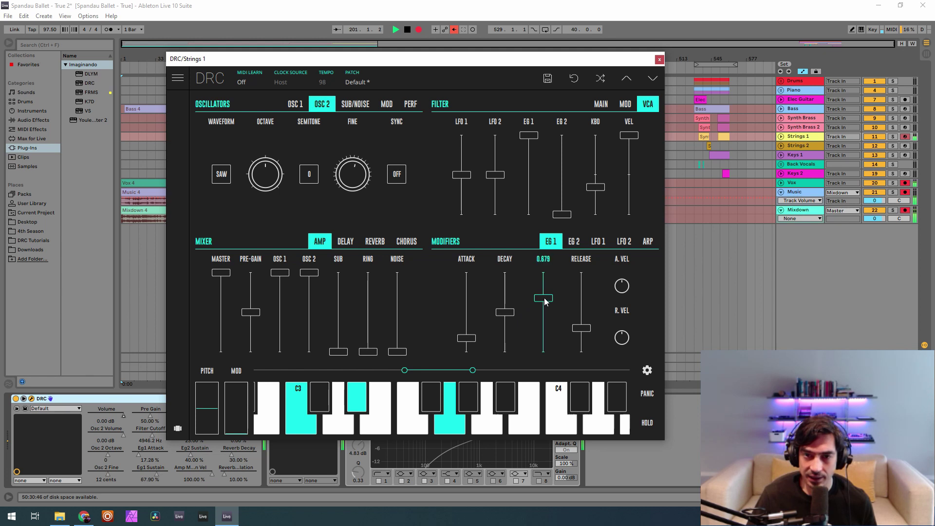
drag(569, 287, 573, 285)
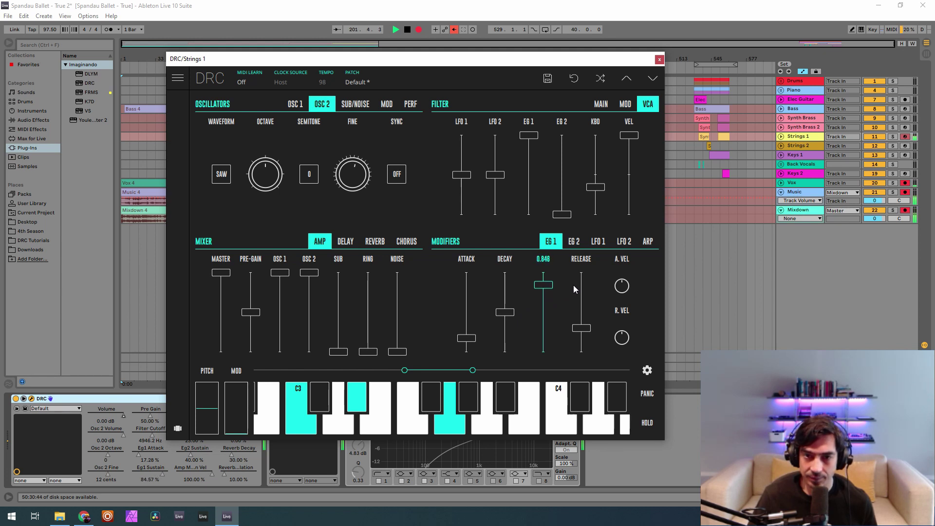
Shape EG 2 with a slightly longer attack, decay at about 70% and sustain at about 25%.
click(575, 242)
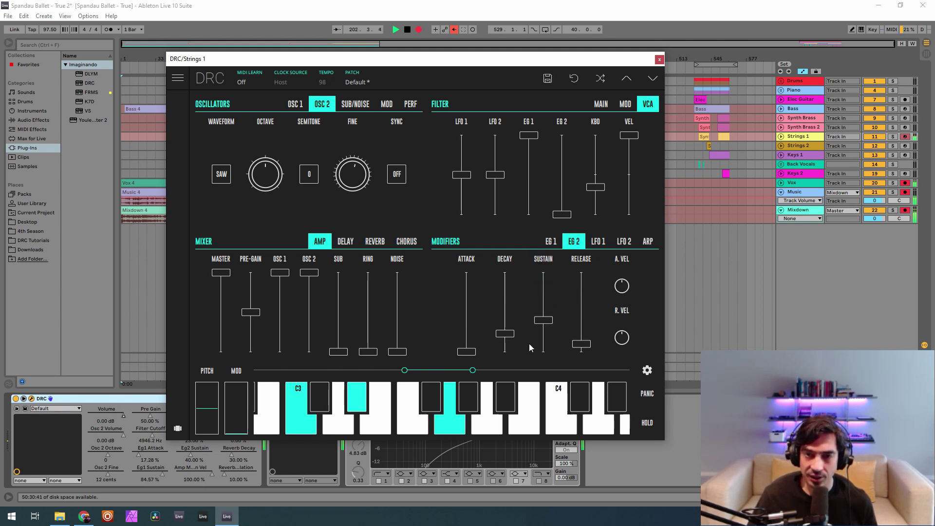
drag(467, 352, 470, 346)
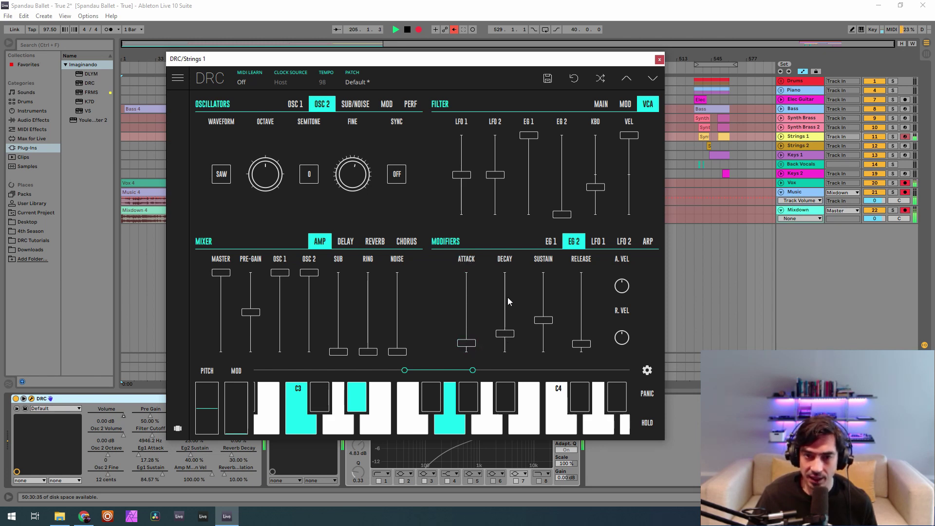
drag(507, 298, 508, 298)
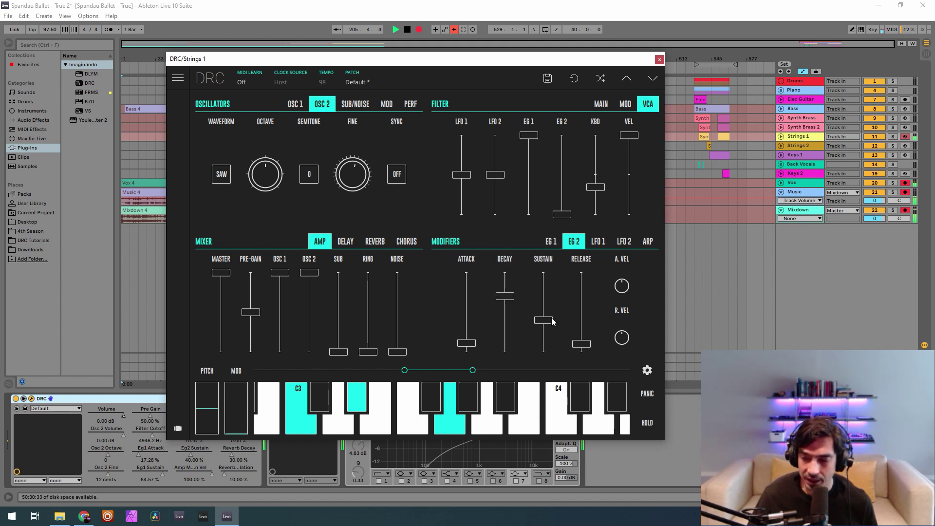
drag(551, 324, 543, 336)
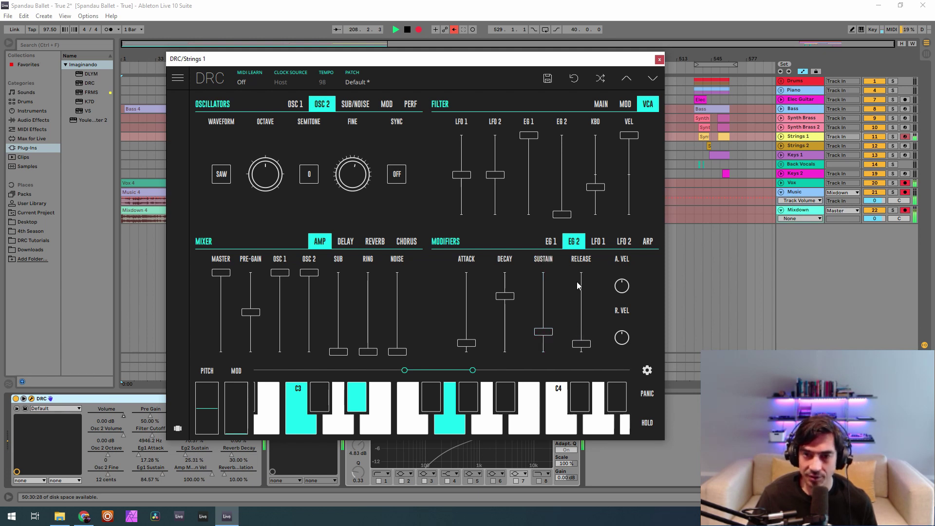
Set the Strings 1 reverb to about 43% amount, 72% decay and 21% modulation, and close the synth window.
click(375, 242)
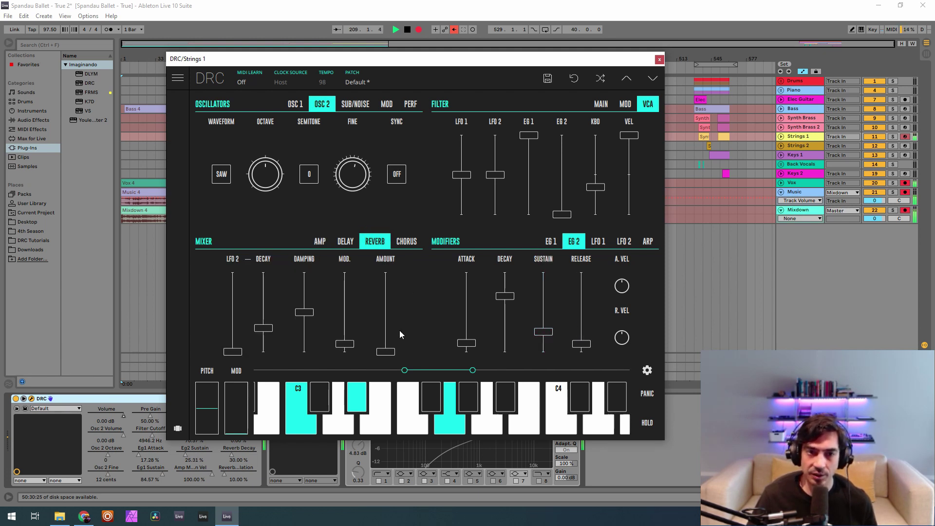
drag(388, 334, 415, 317)
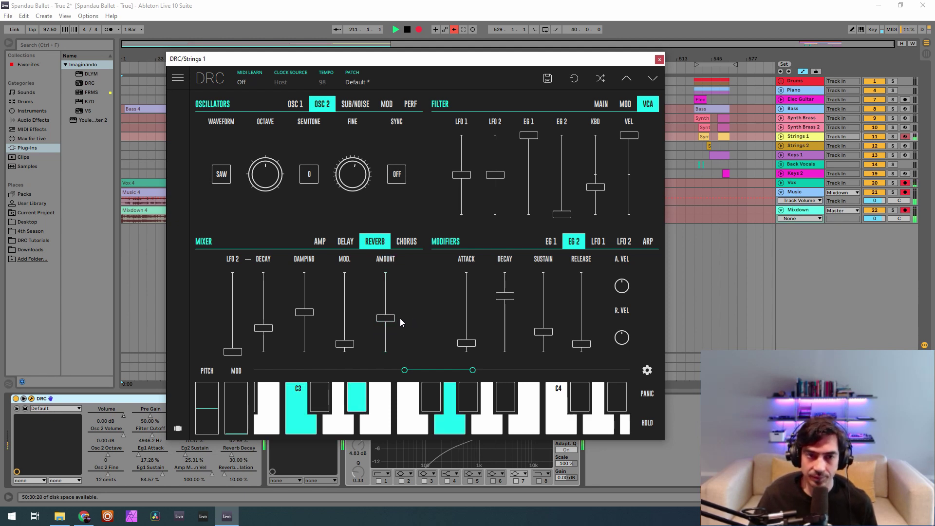
click(264, 295)
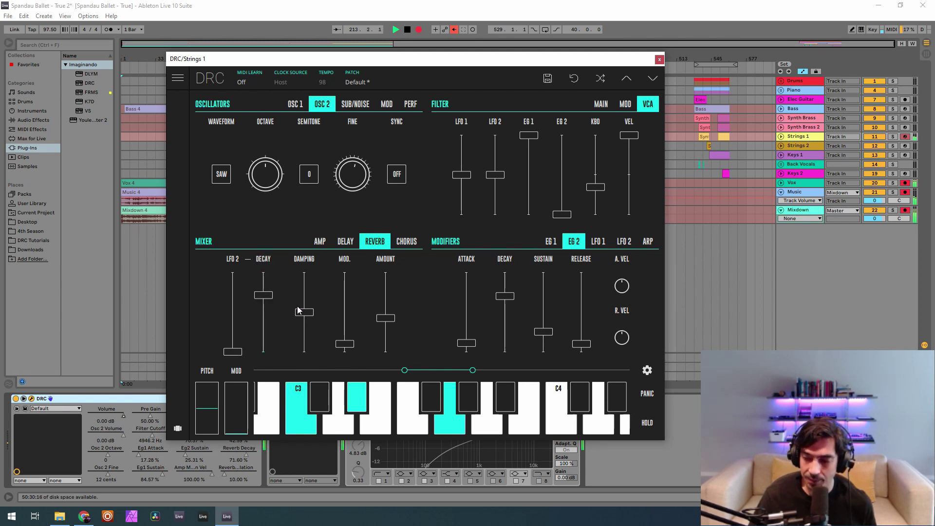
drag(344, 343, 339, 335)
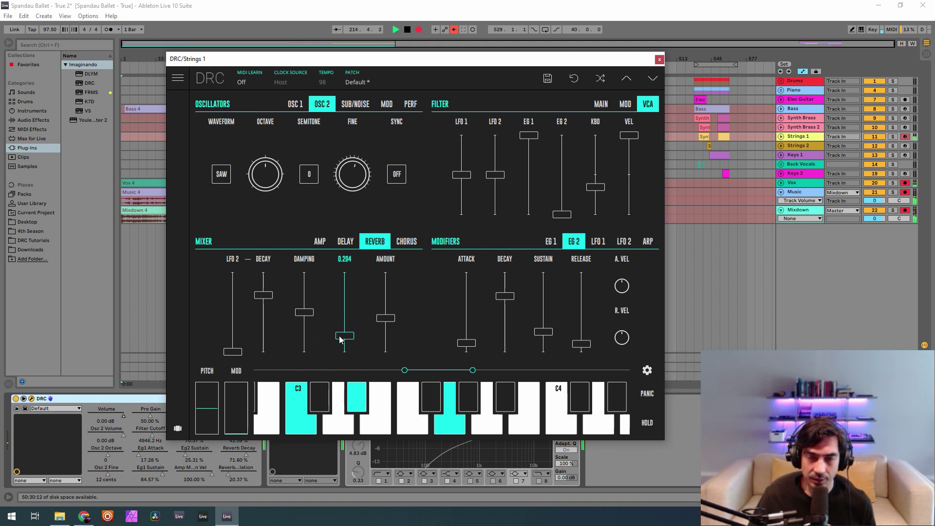
click(659, 60)
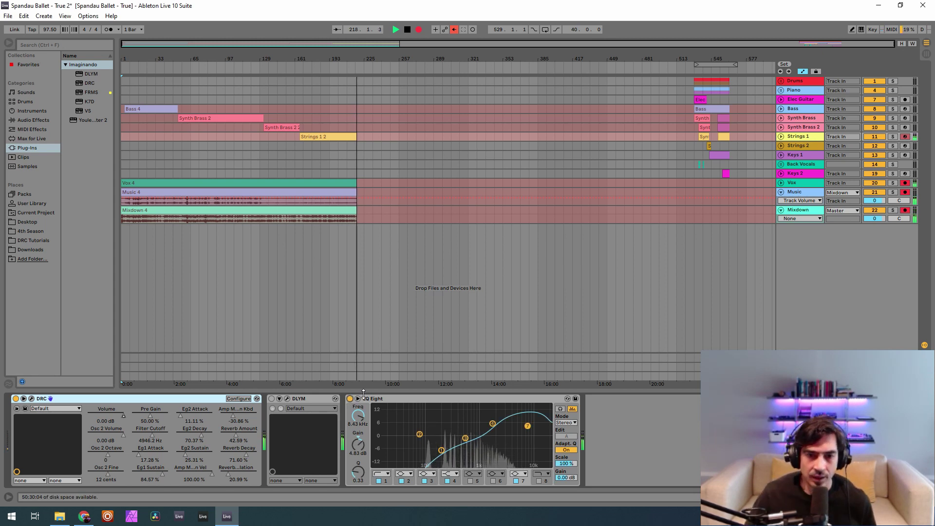
Review bands 1, 4 and 7 of the EQ Eight on the Strings 1 track.
click(441, 450)
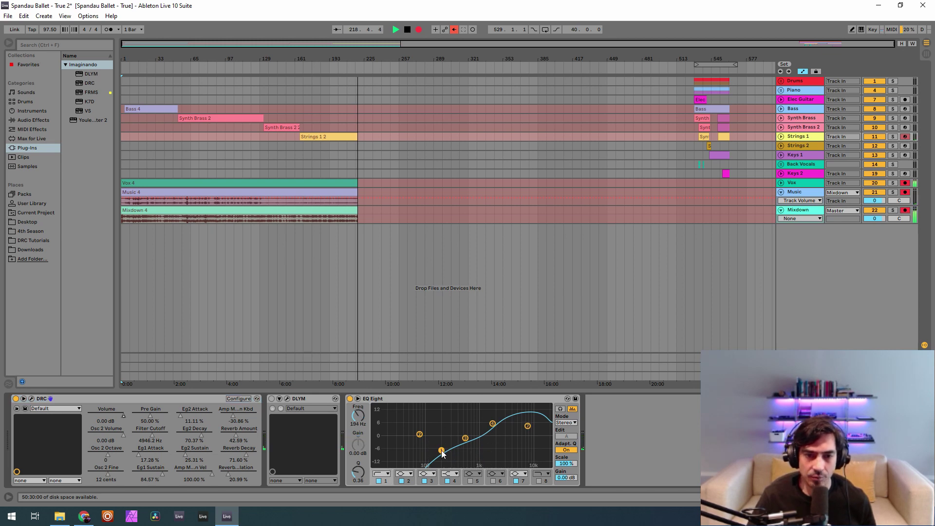
click(493, 423)
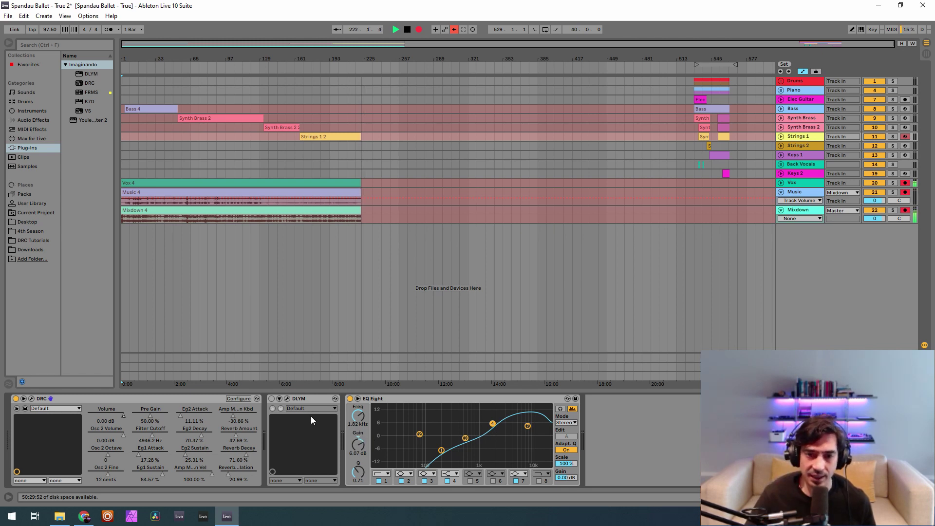
click(527, 426)
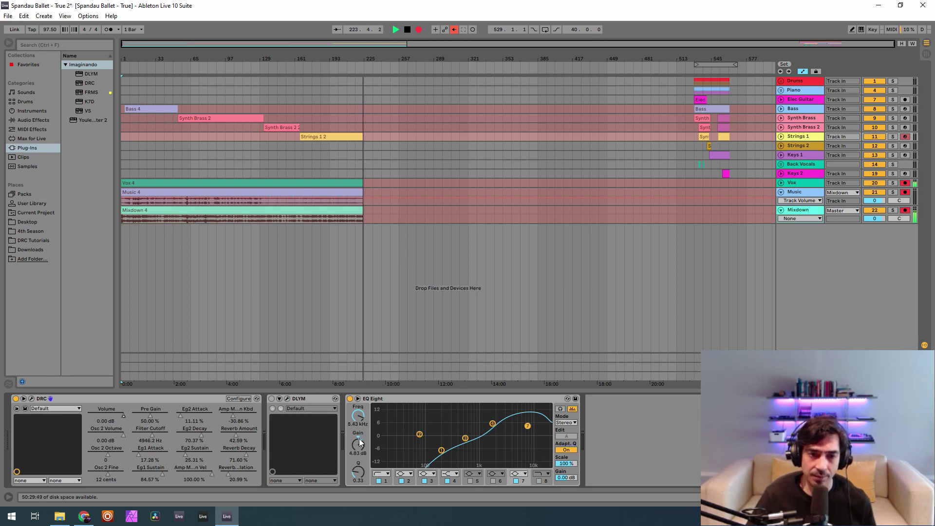
Switch on the DLYM effect on Strings 1, adjust its dry/wet mix and close its window.
click(288, 398)
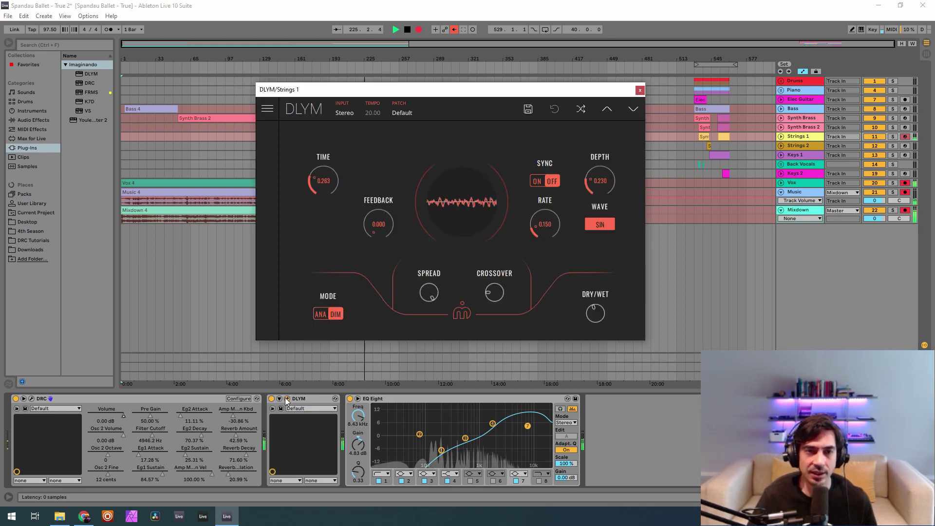
drag(398, 90, 321, 89)
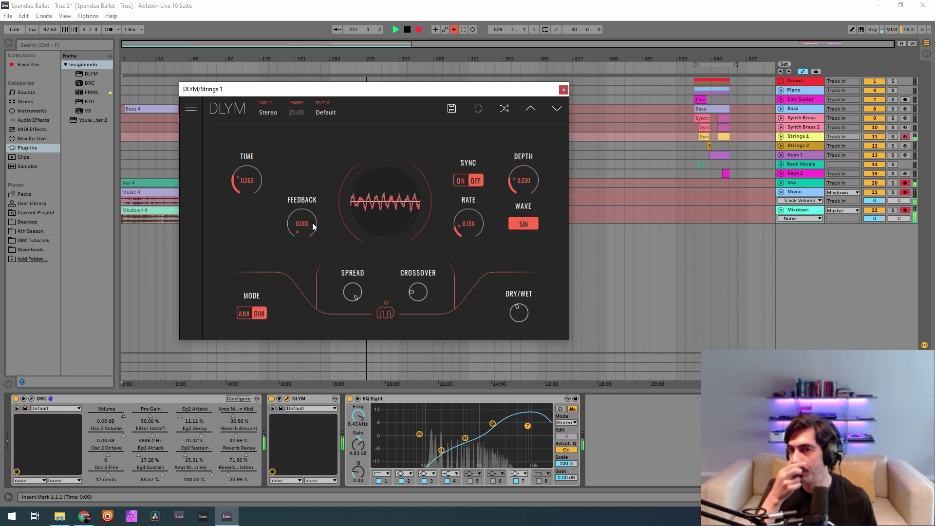
click(524, 318)
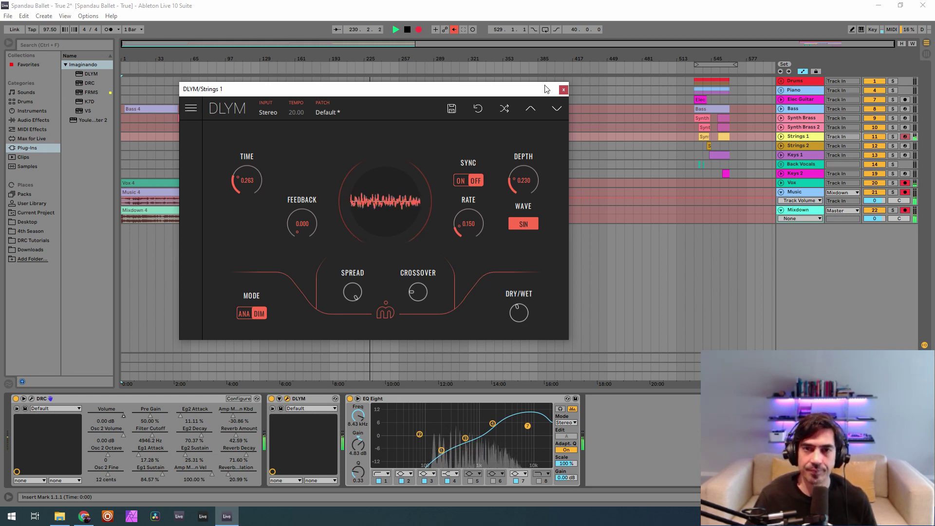
click(563, 89)
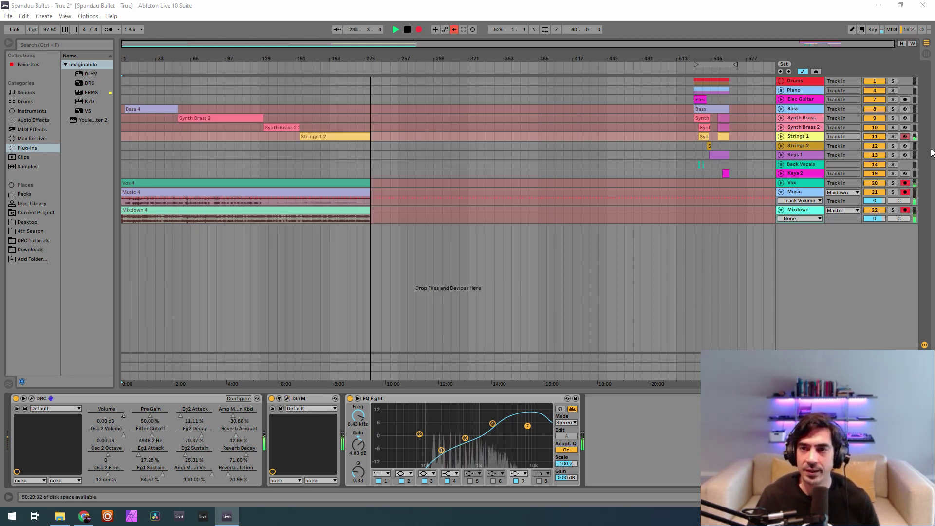
Bypass the DLYM and EQ Eight devices on the Strings 2 track.
click(805, 145)
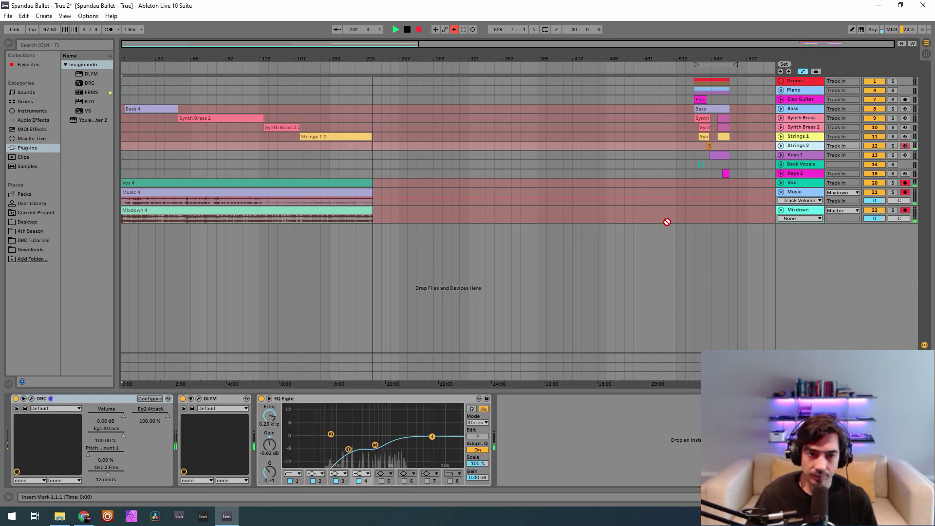
click(182, 398)
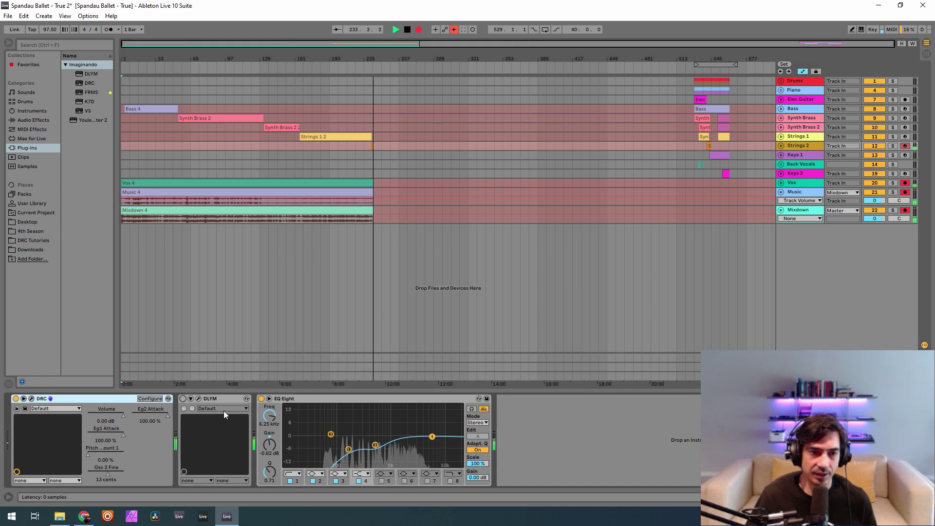
click(262, 399)
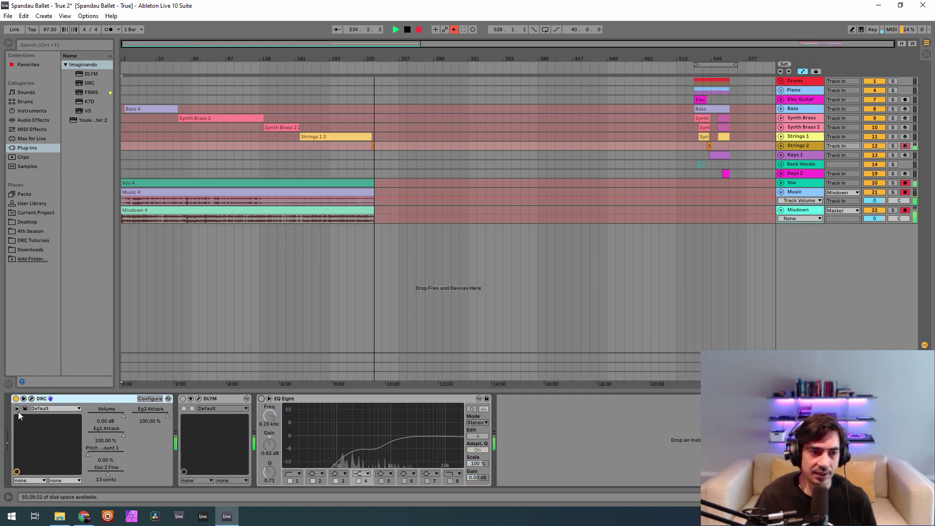
Open the DRC synth on Strings 2 and load the Default patch.
click(31, 399)
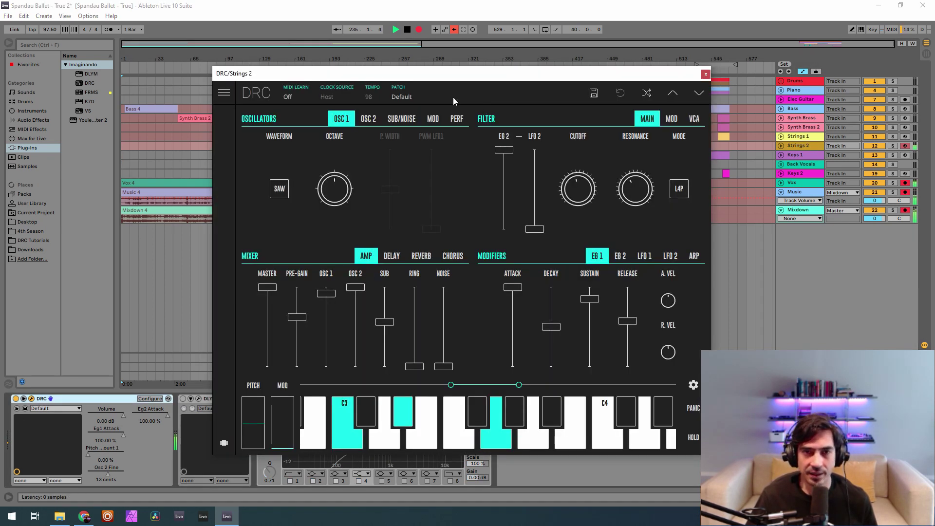
click(429, 99)
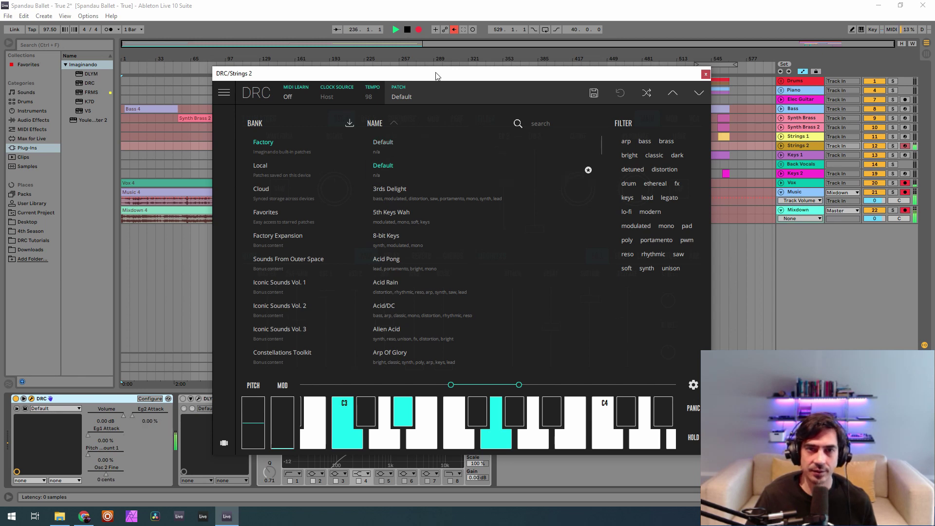
drag(436, 73, 384, 52)
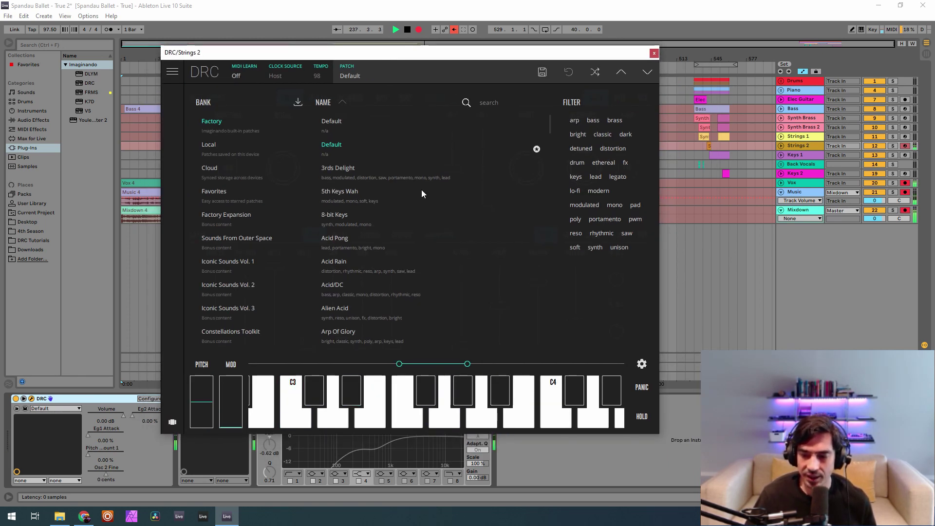
click(375, 78)
Set the mixer's OSC 2 to full, OSC 1 to about 92%, pre-gain to 62% and sub to 56%, and show the sub oscillator settings.
drag(303, 345, 297, 140)
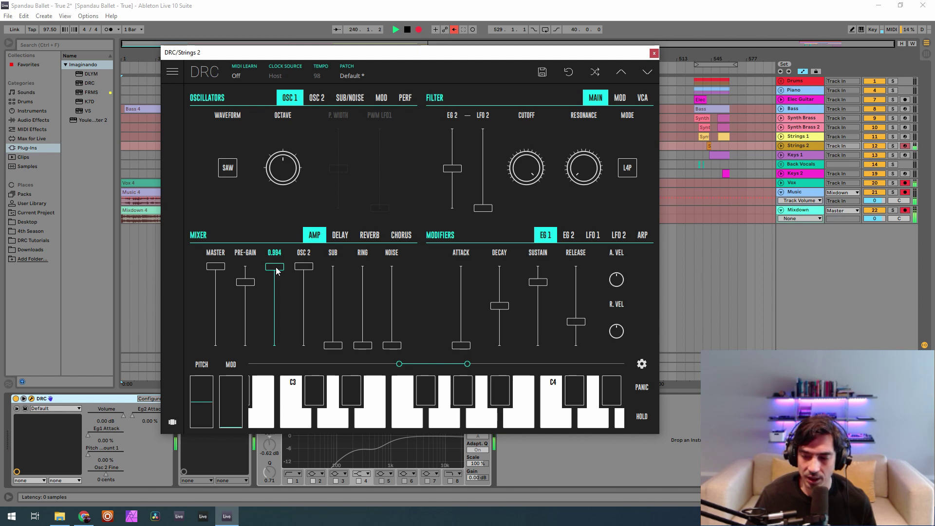
drag(276, 271, 250, 298)
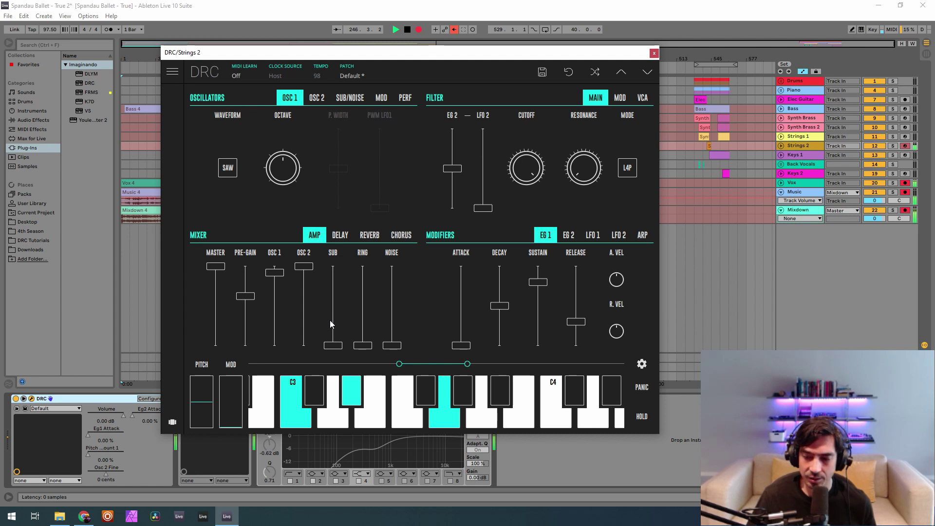
drag(330, 324, 342, 305)
click(354, 101)
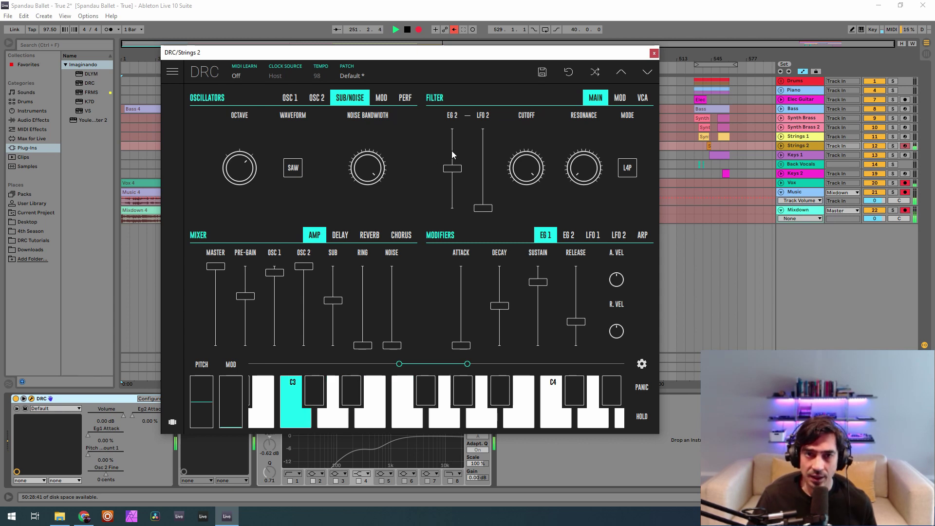
Set the filter's EG 2 amount to full, lower the cutoff to around the middle and raise the resonance.
drag(458, 171, 457, 130)
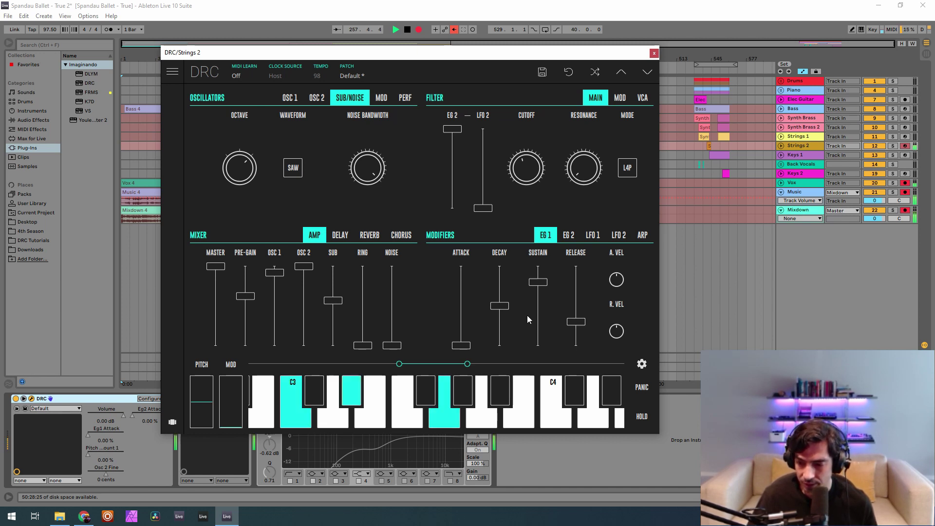
drag(583, 171, 668, 88)
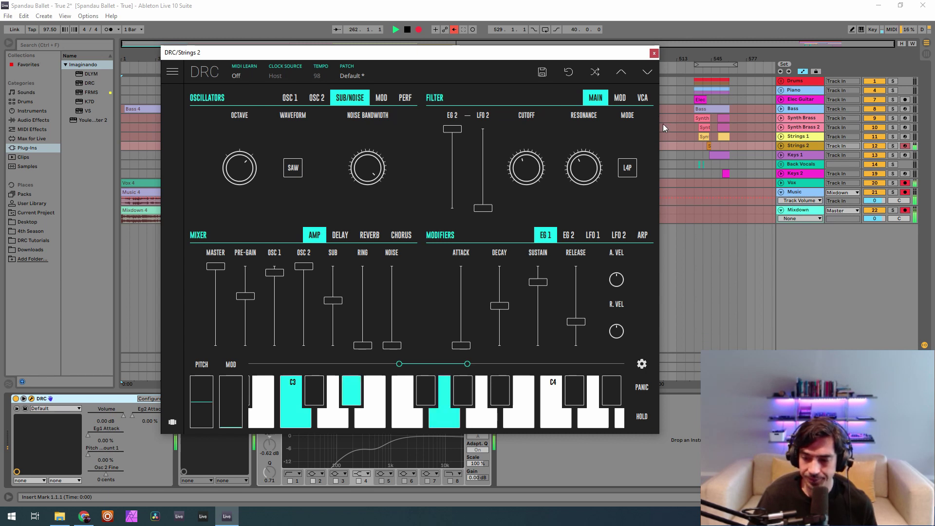
Set the EG 1 attack to full, its sustain to about 85% and its release to about 57%.
drag(461, 345, 461, 266)
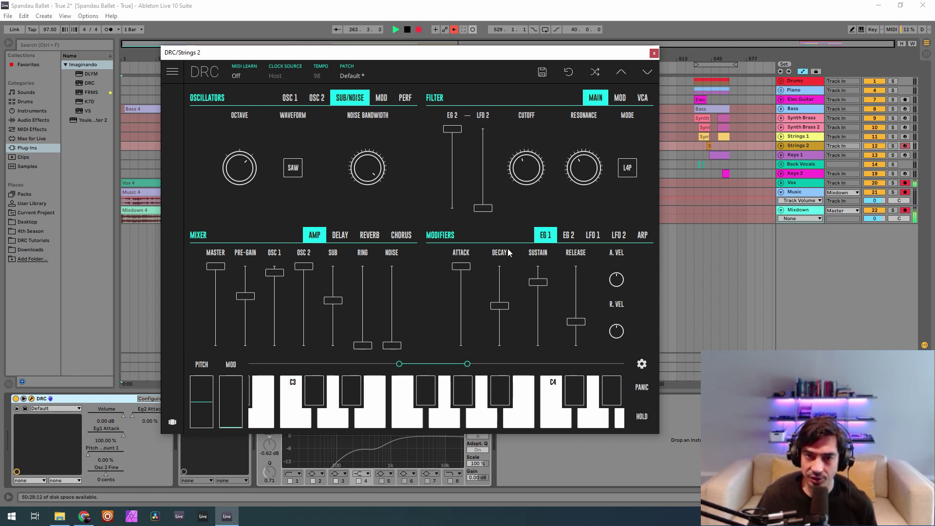
mouse_move(504, 252)
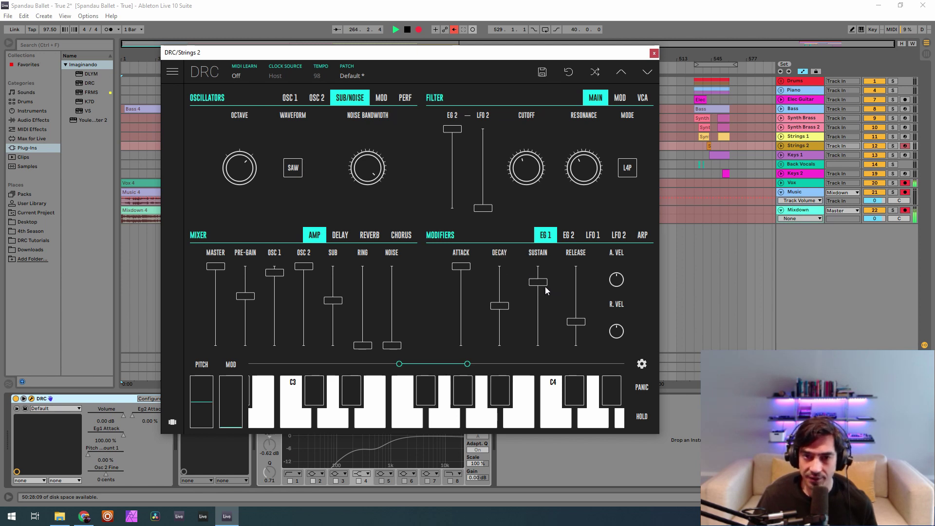
drag(548, 288, 554, 279)
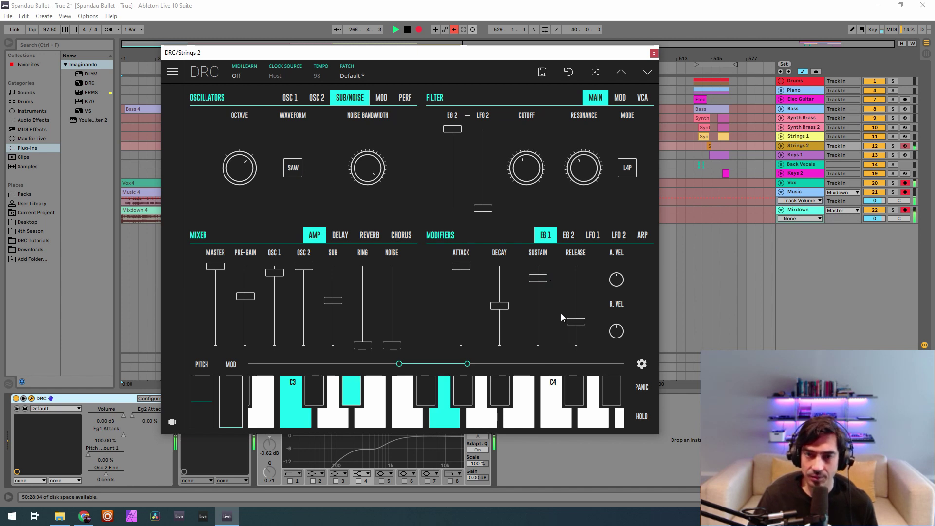
drag(572, 321, 574, 303)
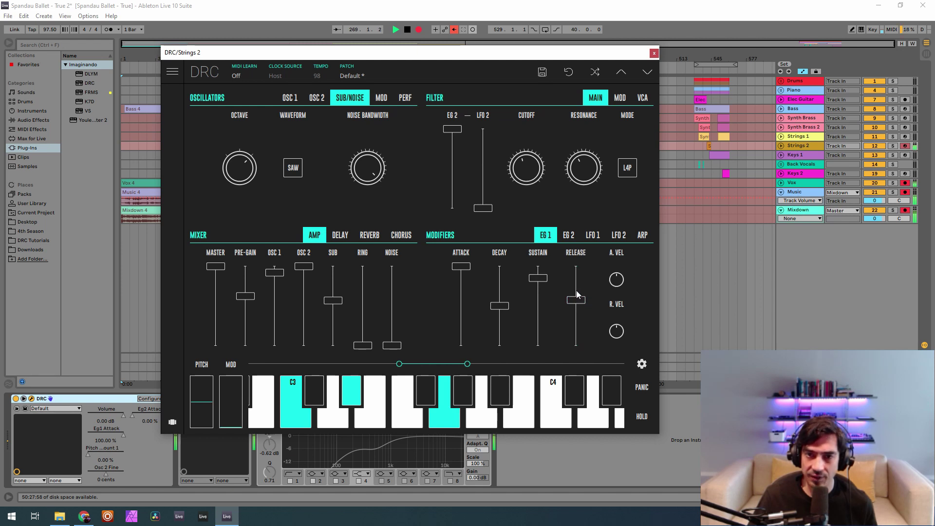
Set the EG 2 attack and decay to full, its sustain to about 23% and its release to about 42%.
click(568, 235)
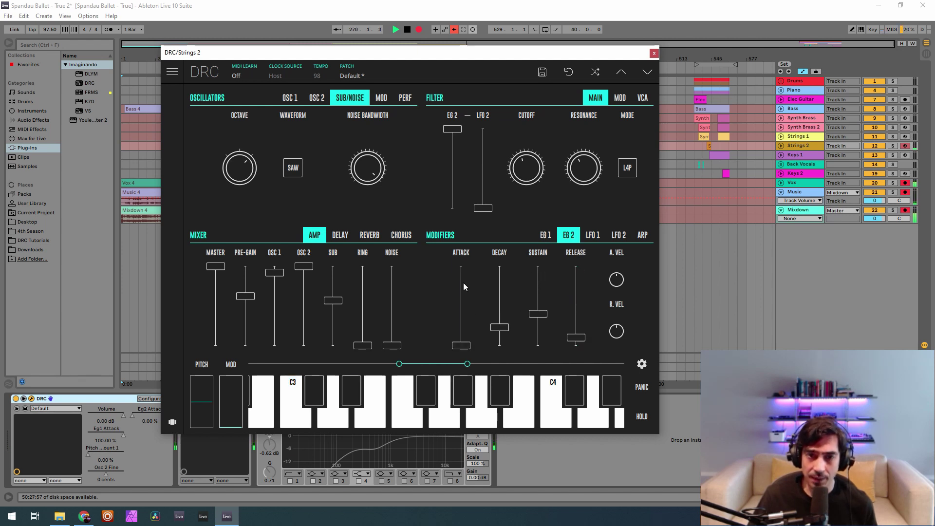
drag(464, 287, 462, 263)
drag(501, 288, 499, 263)
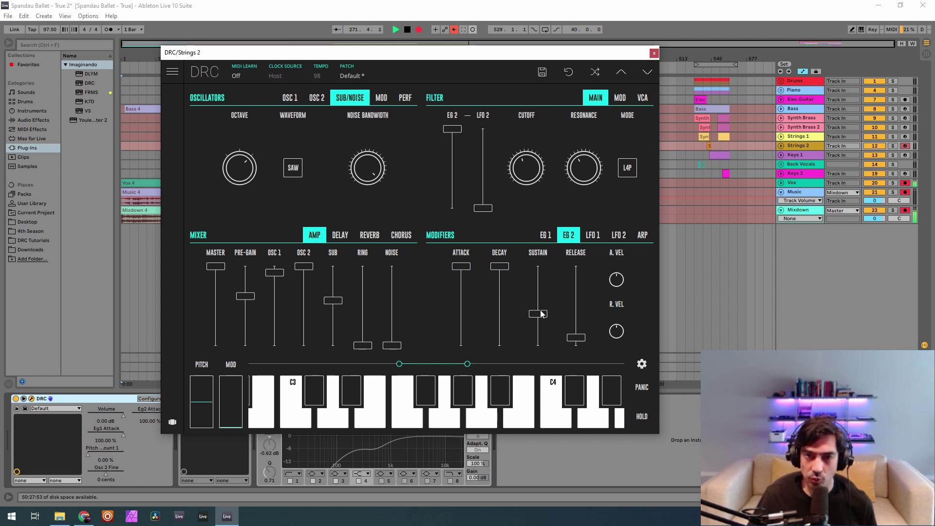
drag(541, 314, 588, 315)
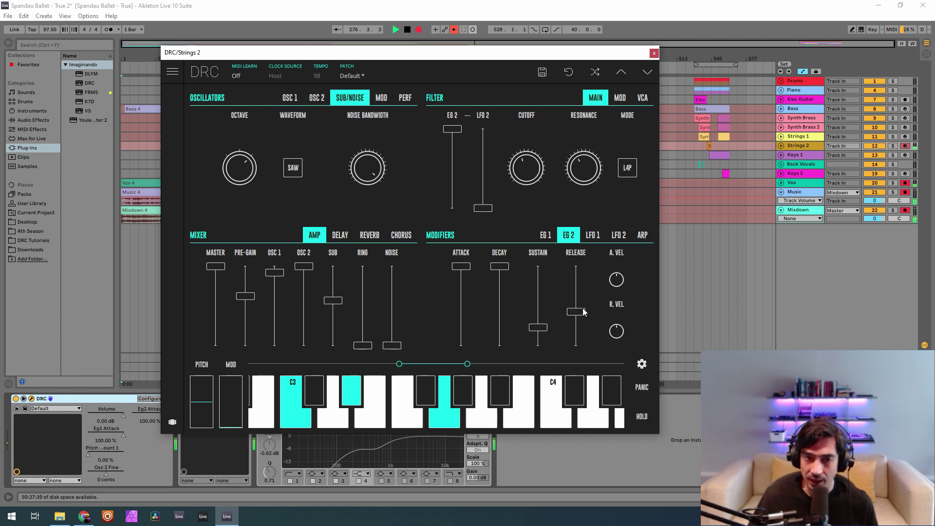
Set the Strings 2 reverb amount to about 52%, its decay to about 72% and its modulation to about 52%.
click(368, 239)
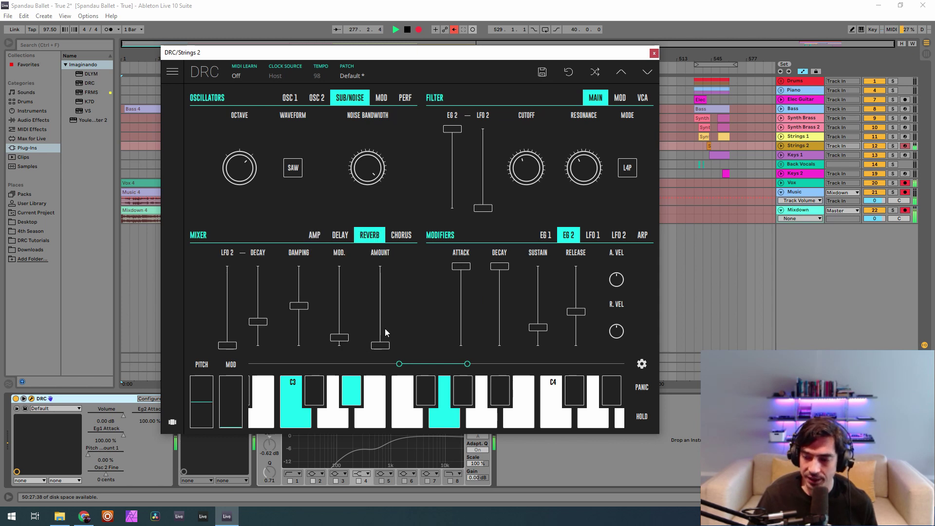
drag(385, 329, 425, 305)
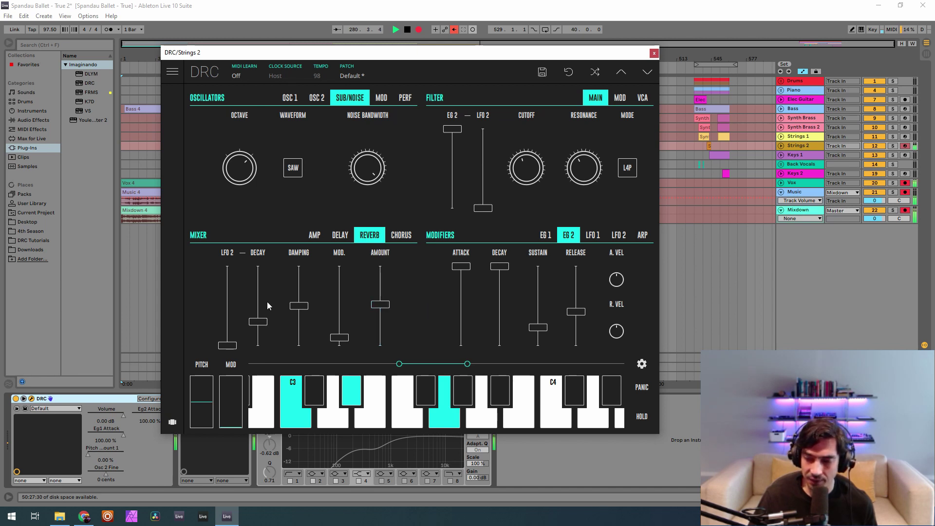
drag(265, 301, 279, 287)
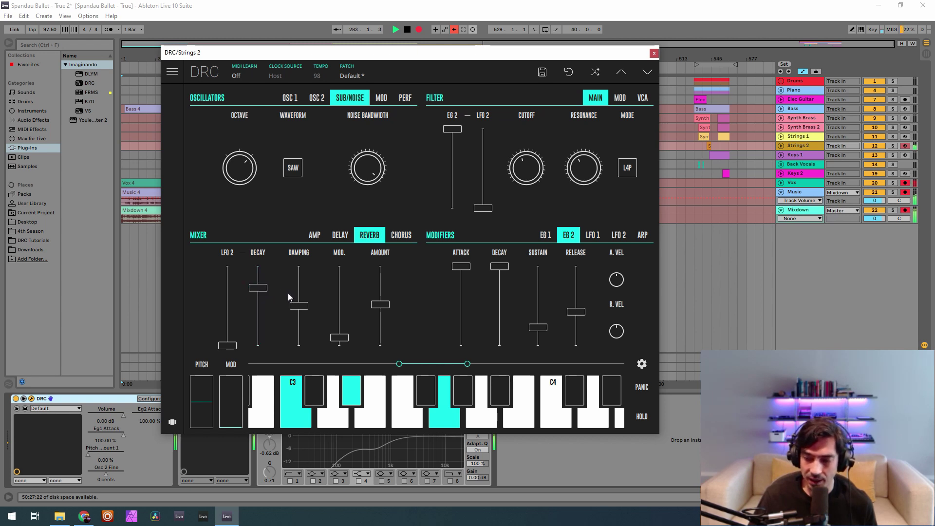
mouse_move(296, 257)
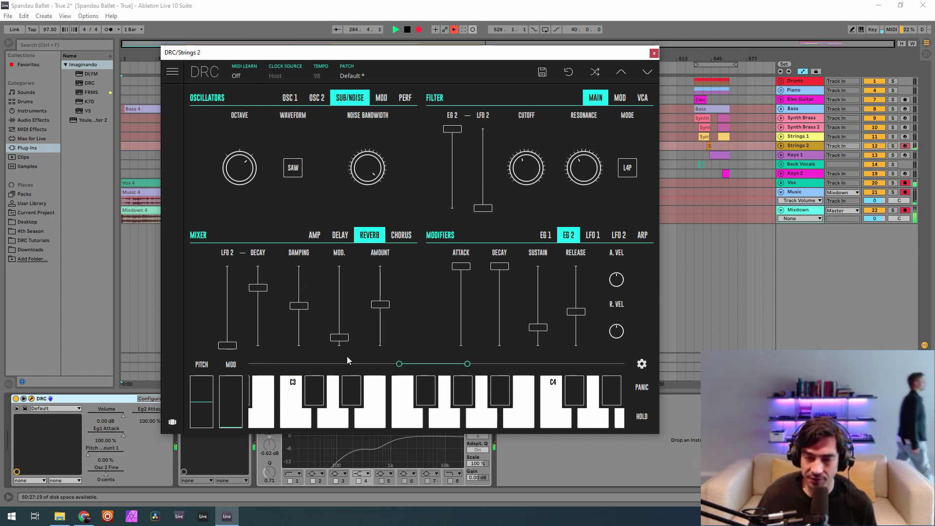
drag(346, 339, 369, 306)
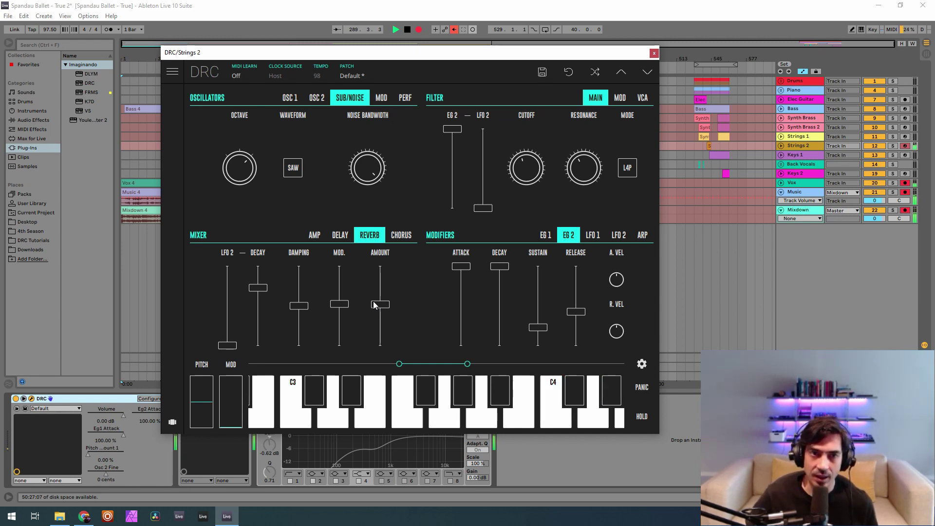
Close the Strings 2 synth window and examine bands 1 and 3 of its EQ Eight.
click(654, 52)
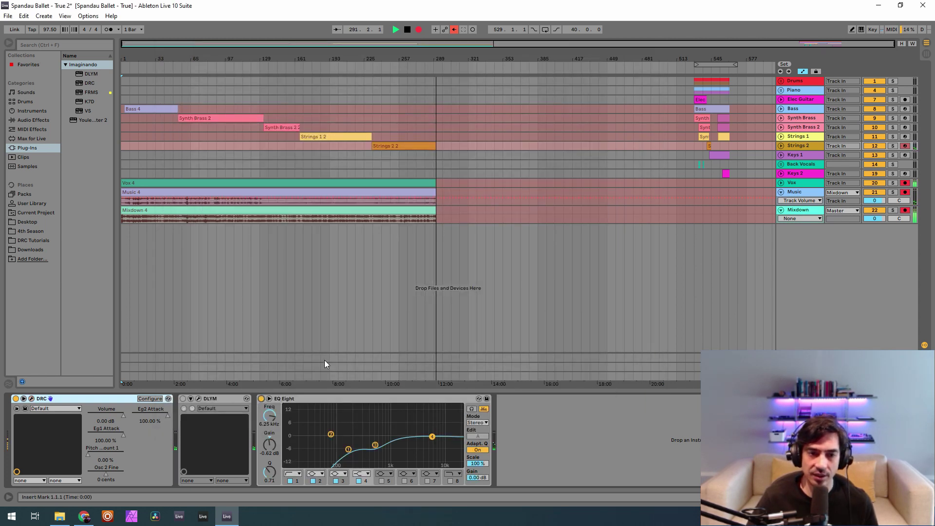
click(349, 449)
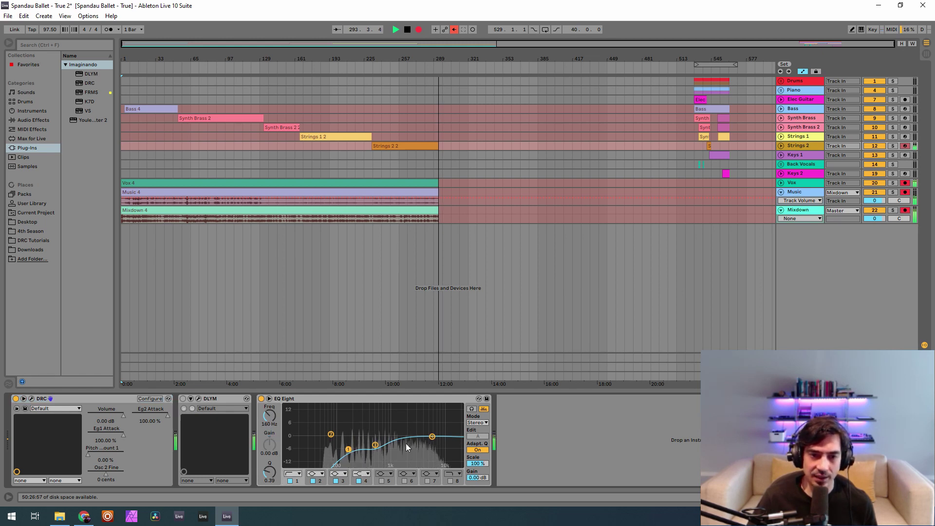
click(375, 444)
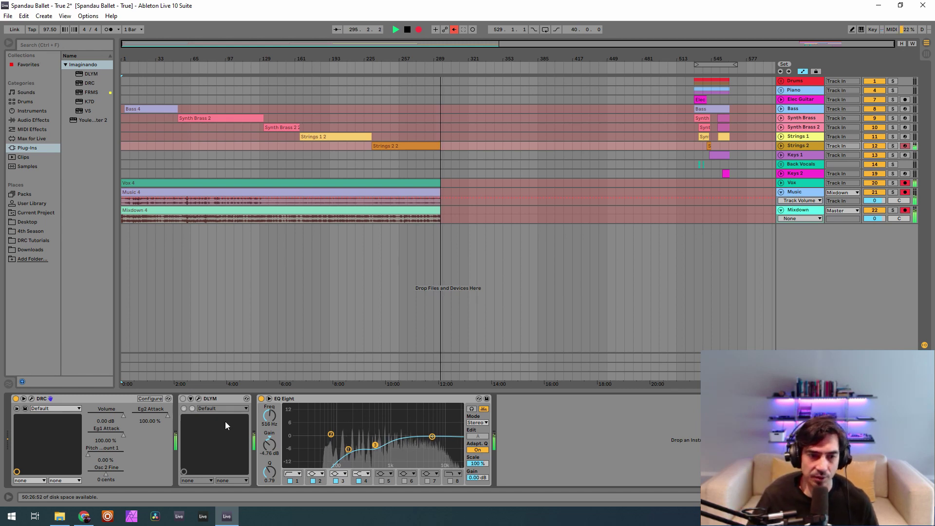
Turn on the DLYM effect on Strings 2 with its dry/wet at 1.000, and close its window.
click(183, 398)
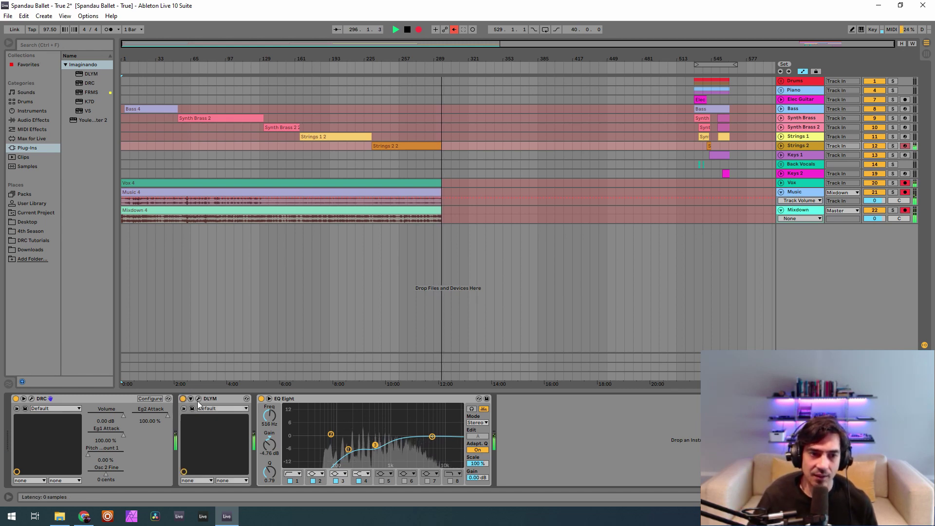
click(198, 398)
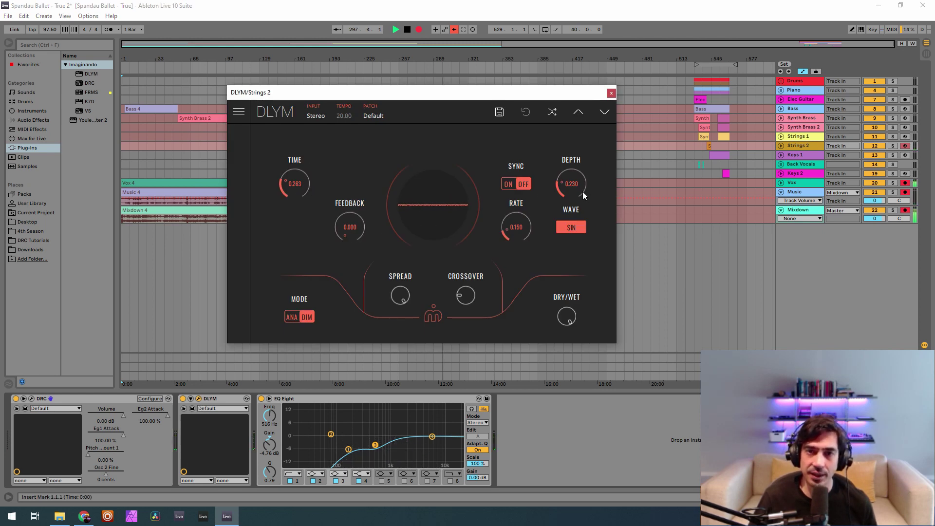
click(567, 321)
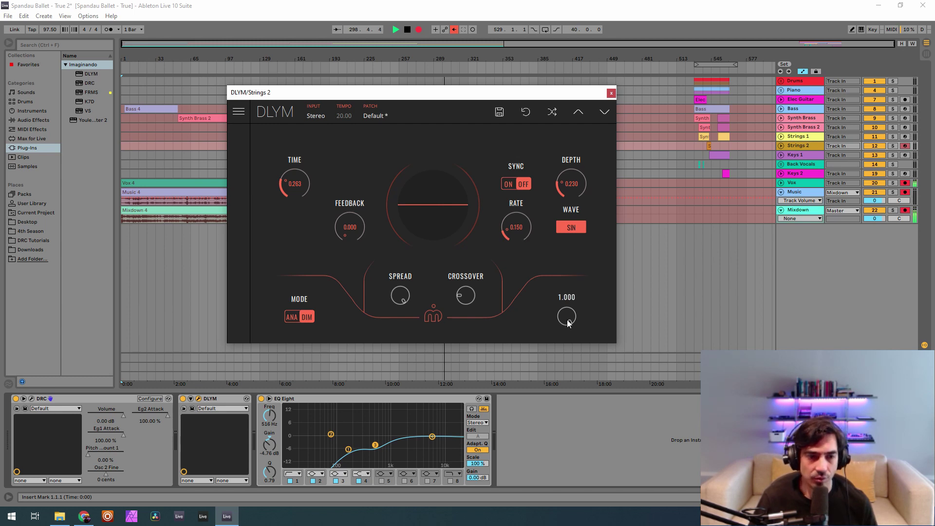
click(611, 92)
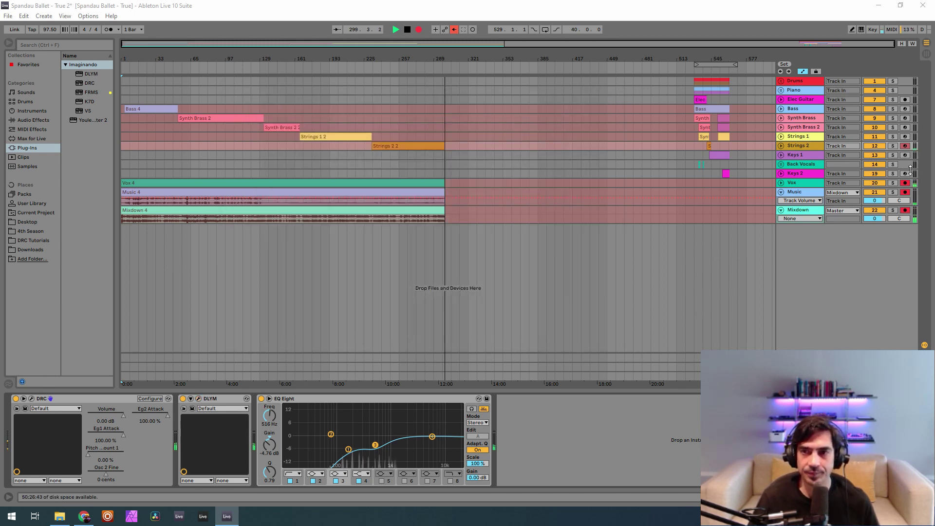
Show the Keys 1 track's devices and compare its sound with the K7D delay on and off.
click(799, 153)
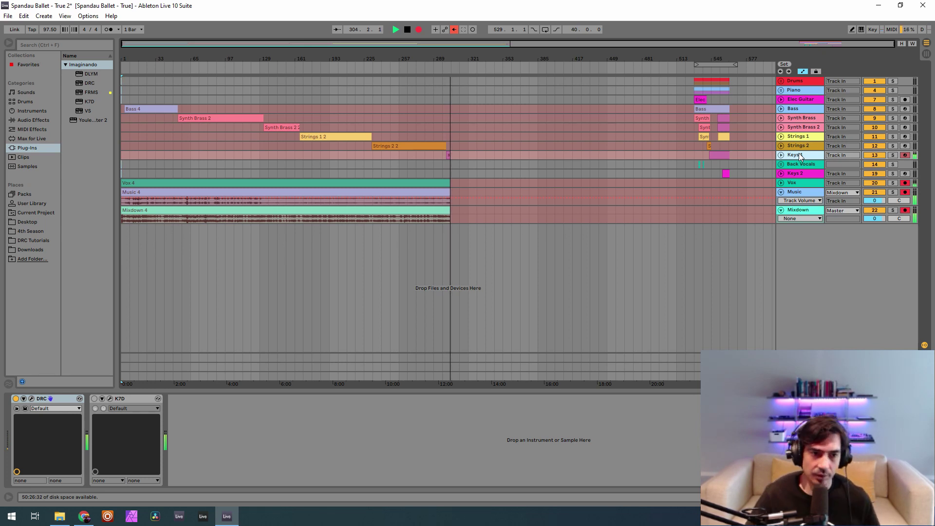
click(95, 399)
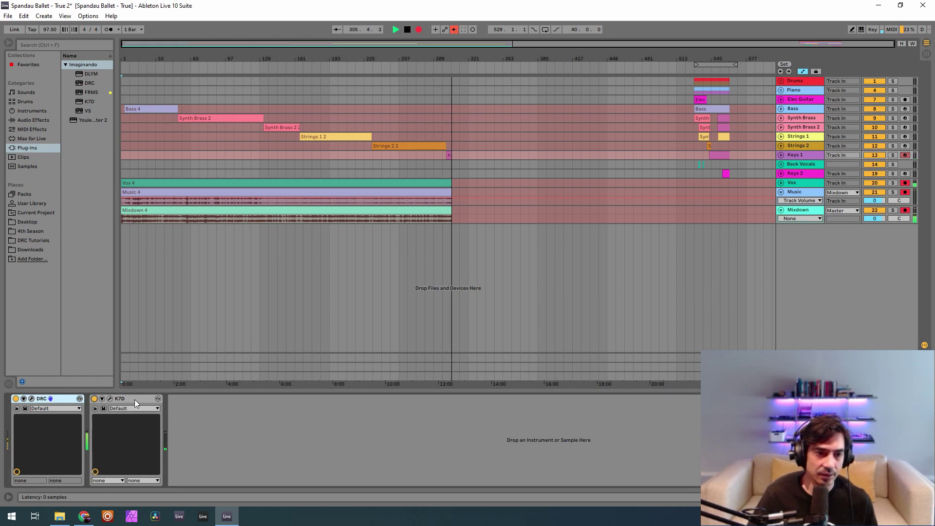
click(94, 398)
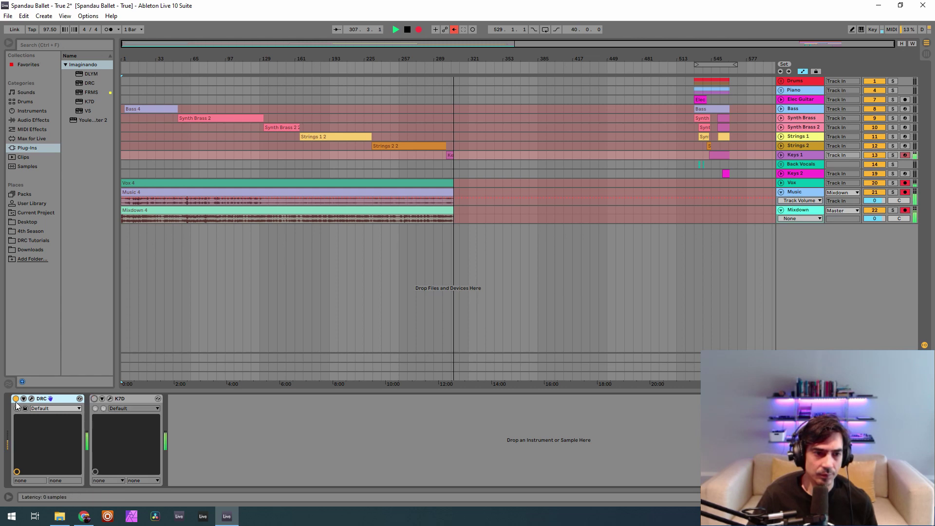
click(132, 399)
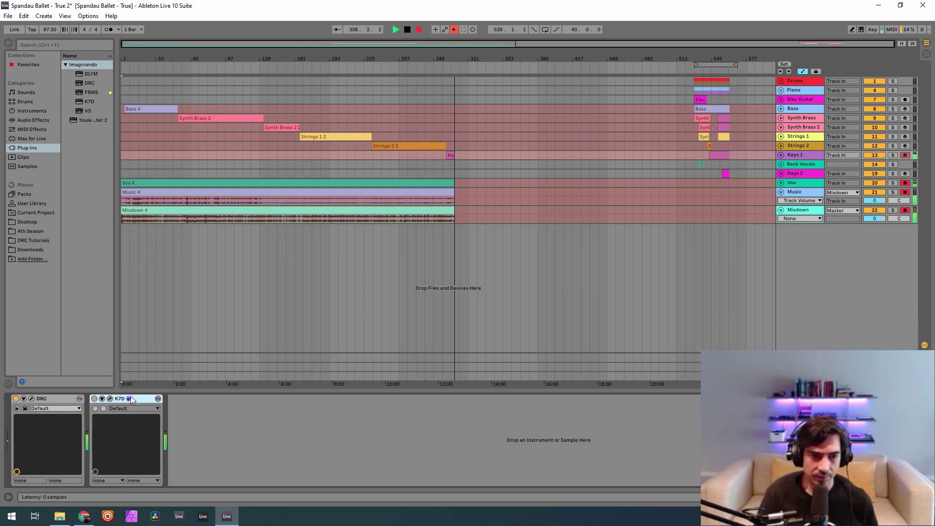
click(103, 399)
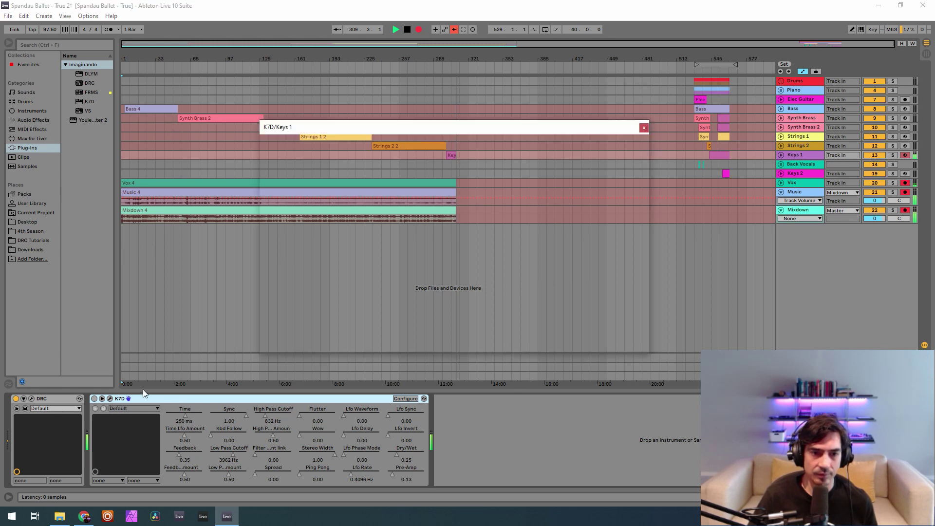
key(Delete)
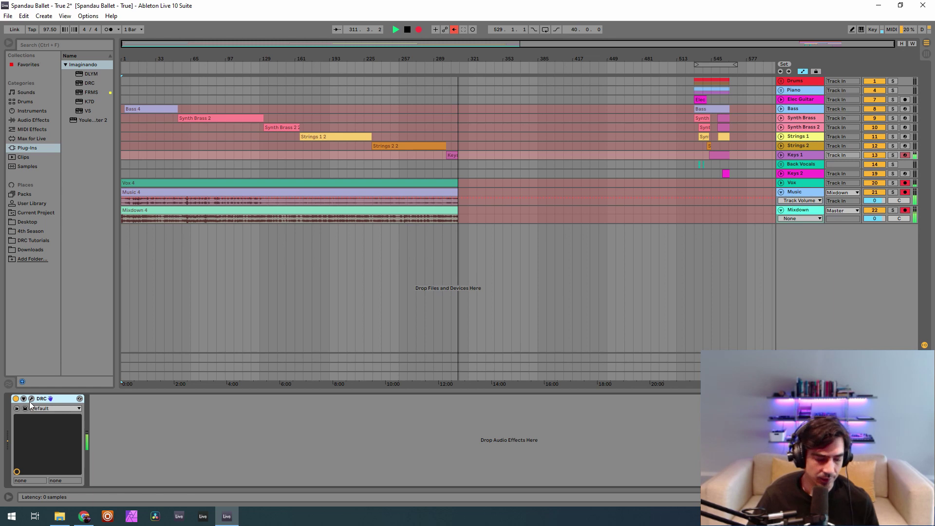
key(ctrl+z)
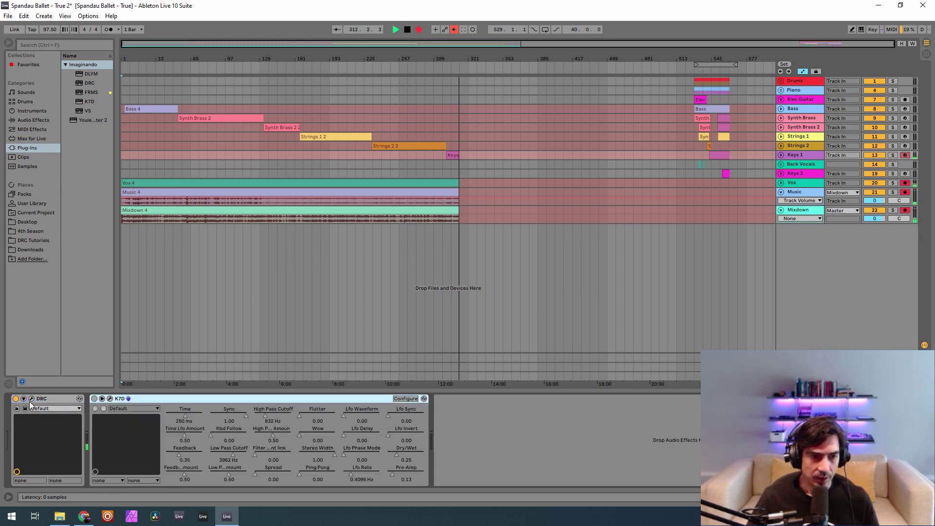
Load the Factory bank's Default patch in the DRC synth on Keys 1.
click(31, 398)
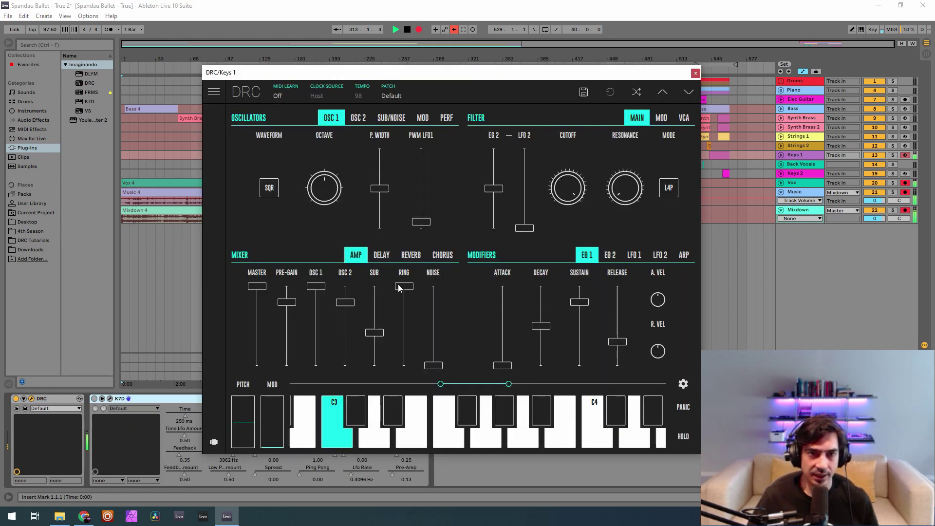
click(405, 94)
click(375, 165)
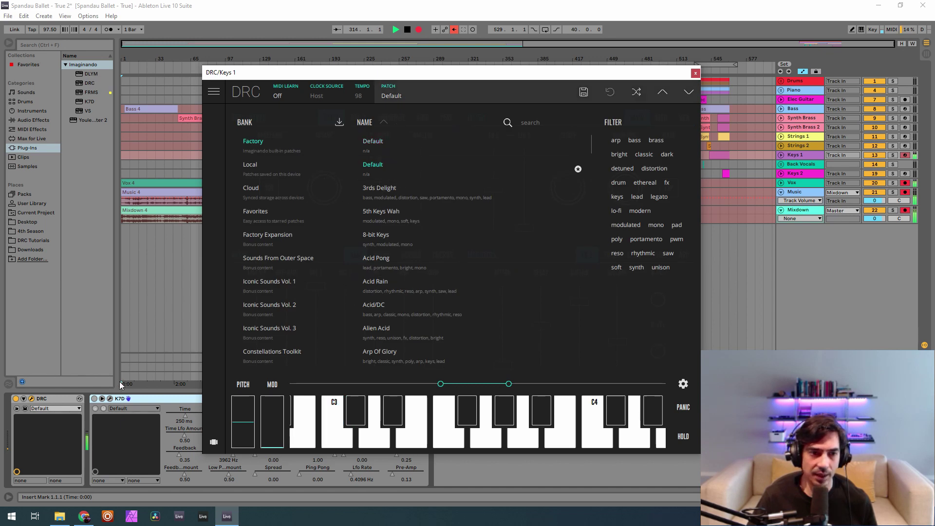
Open the K7D delay on Keys 1 and set its dry/wet to 0.237.
click(94, 398)
click(94, 399)
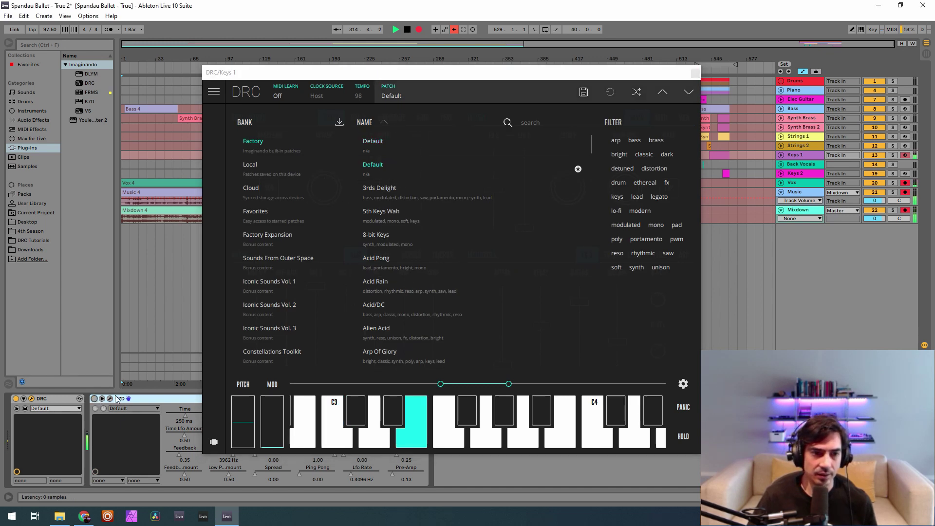
click(110, 399)
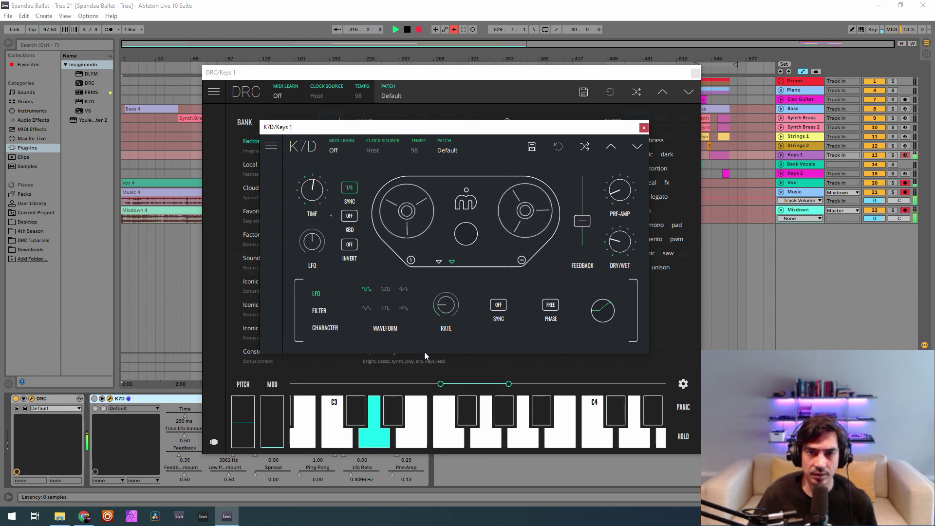
drag(624, 242, 626, 244)
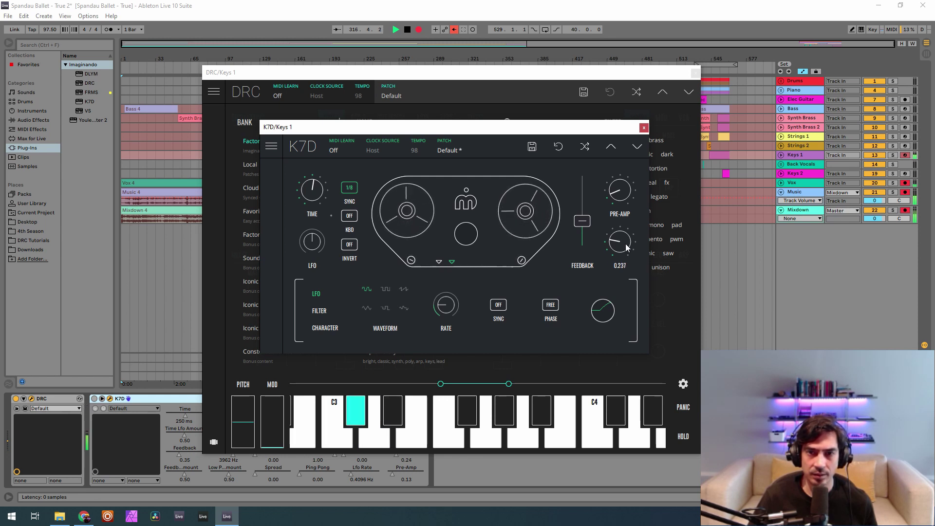
Save the K7D settings as a new patch named 1 in the Local bank.
click(530, 148)
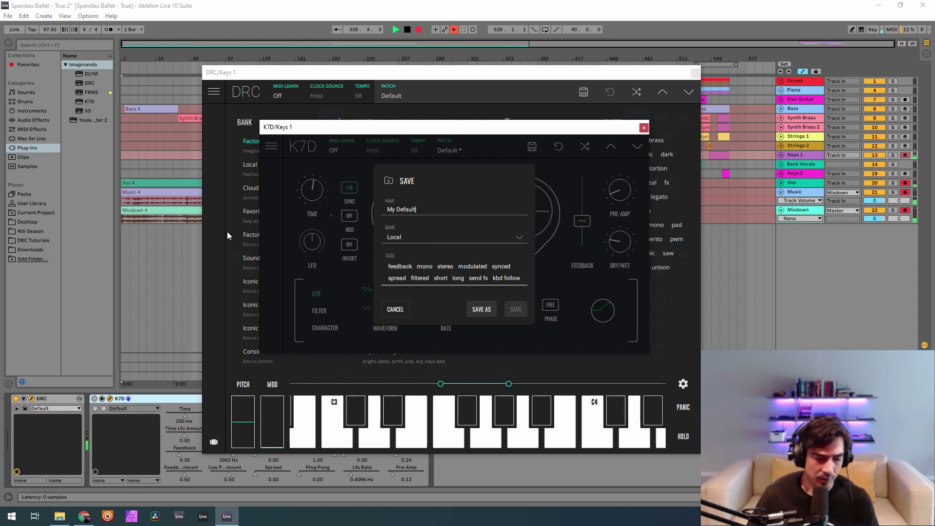
key(BackSpace)
key(BackSpace)
key(BackSpace)
key(BackSpace)
key(BackSpace)
key(BackSpace)
key(BackSpace)
key(BackSpace)
key(BackSpace)
text(1)
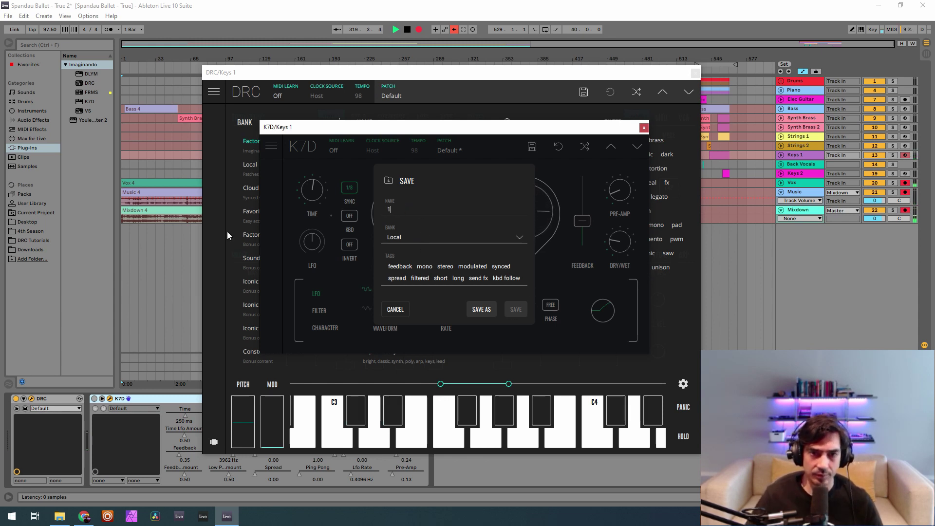
click(478, 309)
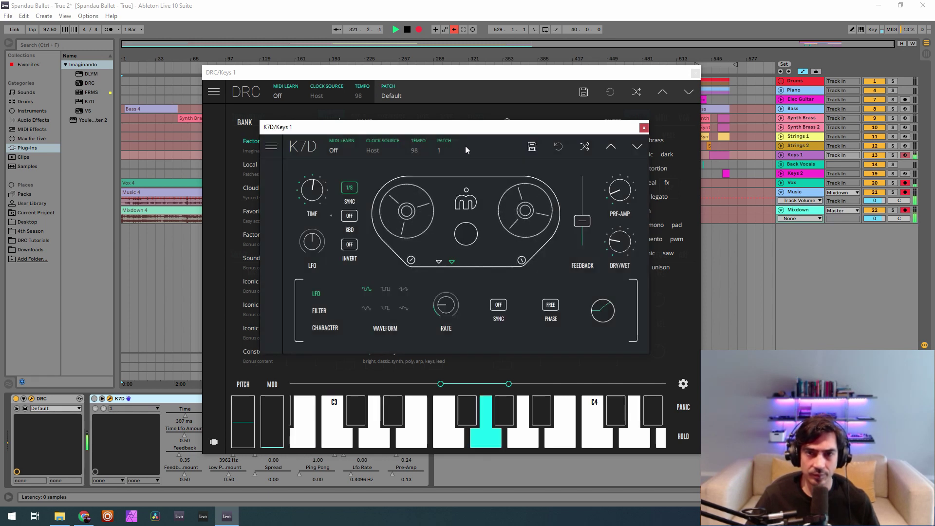
Replace the K7D on Keys 1 with a fresh instance and load the saved patch 1 from the Local bank.
click(643, 127)
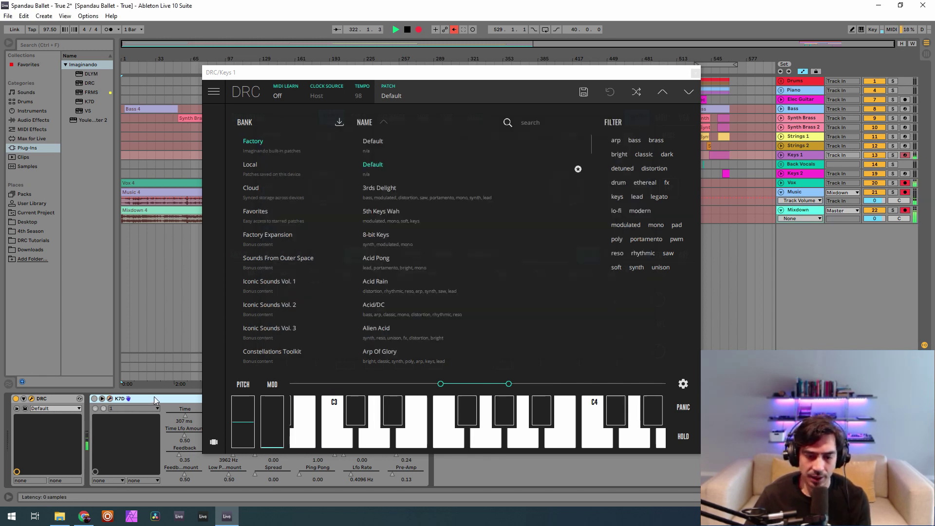
double_click(91, 101)
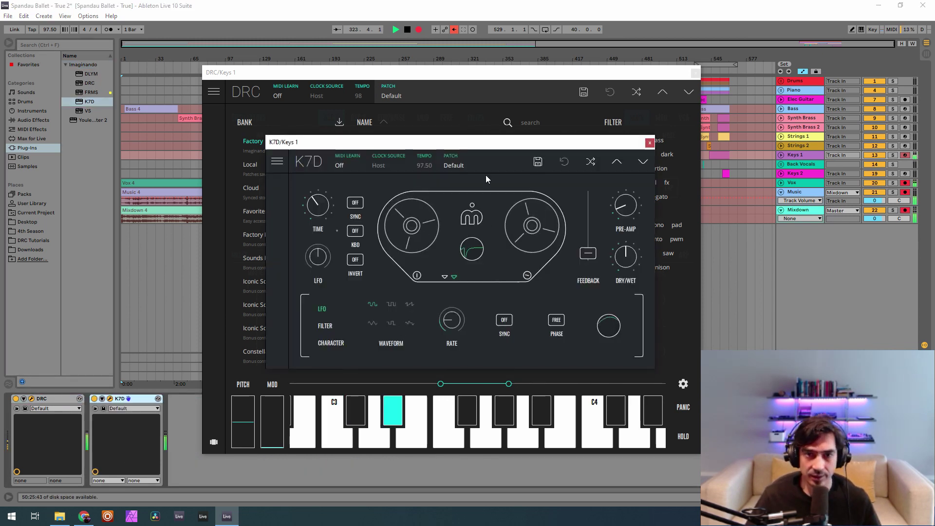
click(475, 165)
click(320, 240)
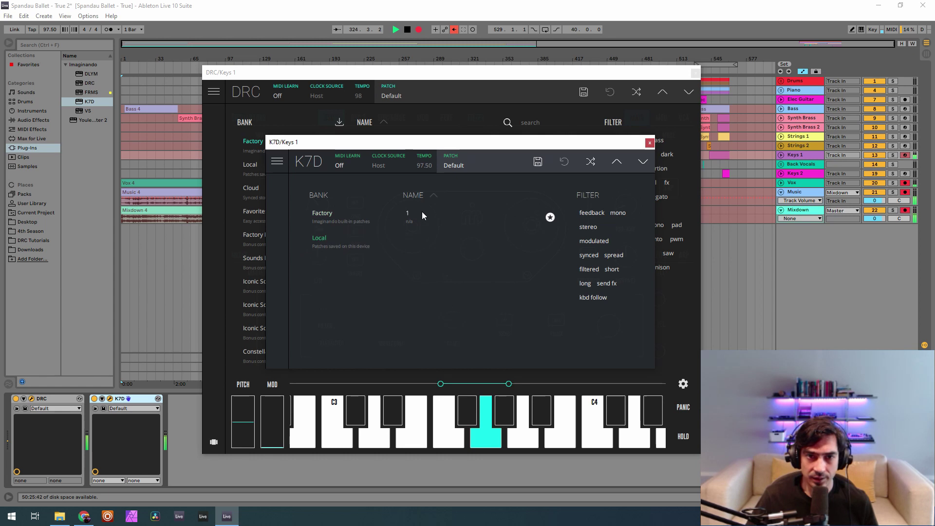
click(426, 214)
click(458, 168)
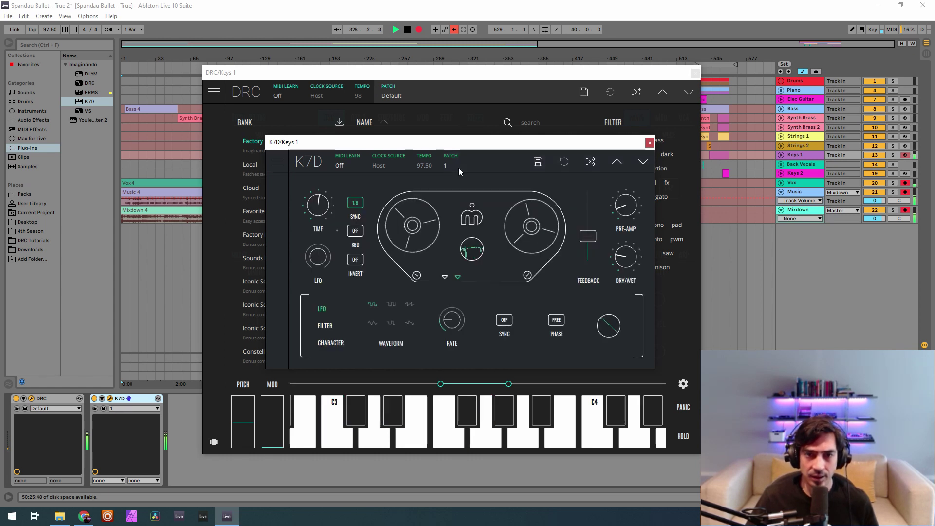
click(649, 142)
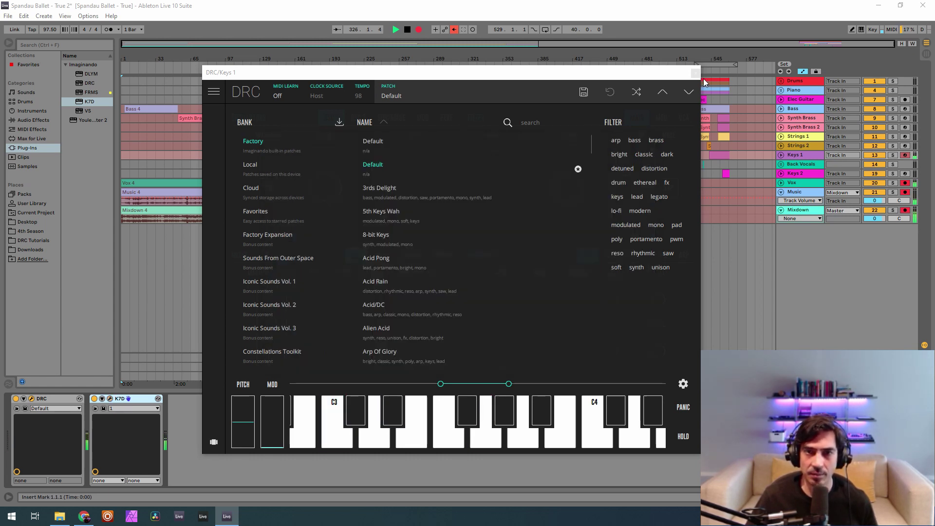
Bypass the K7D delay on Keys 1 and close the DRC patch browser.
click(391, 99)
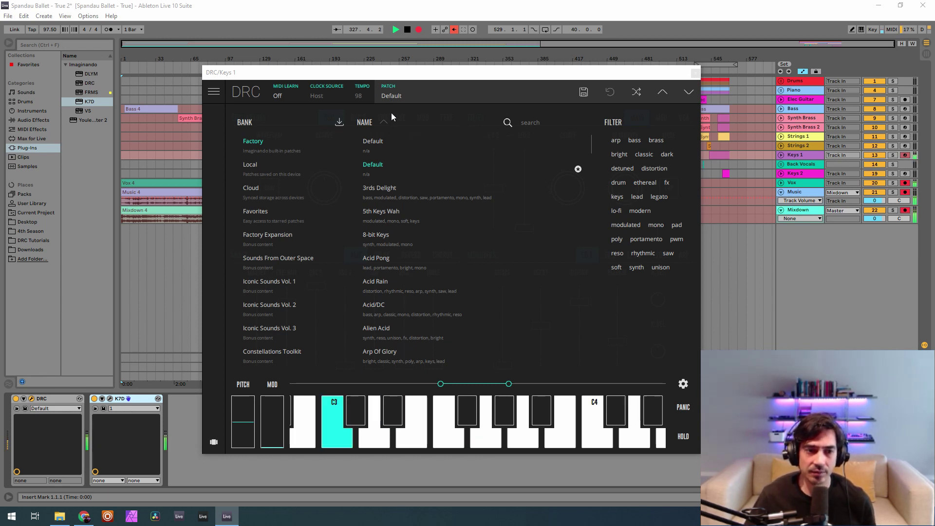
click(94, 398)
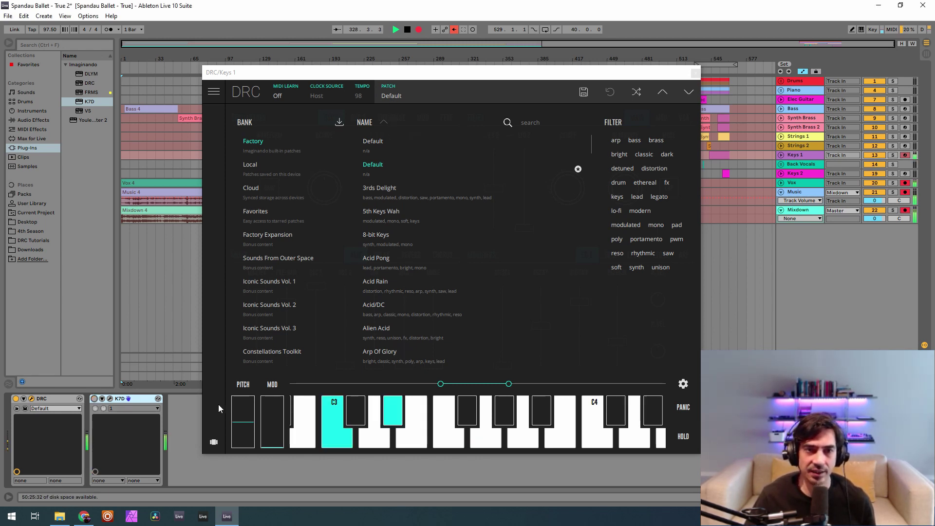
click(393, 98)
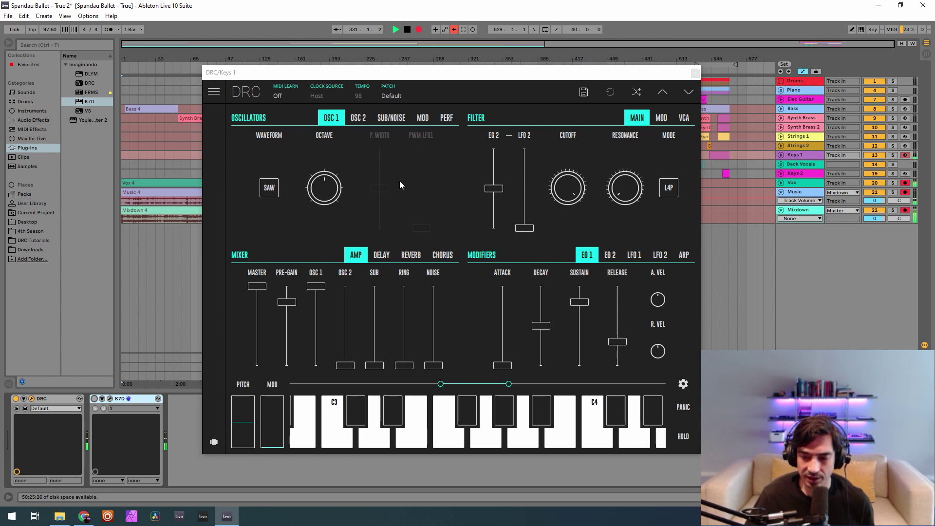
Set the Osc 1 waveform to SQR and raise its PWM LFO 1 amount to about 8%.
click(269, 187)
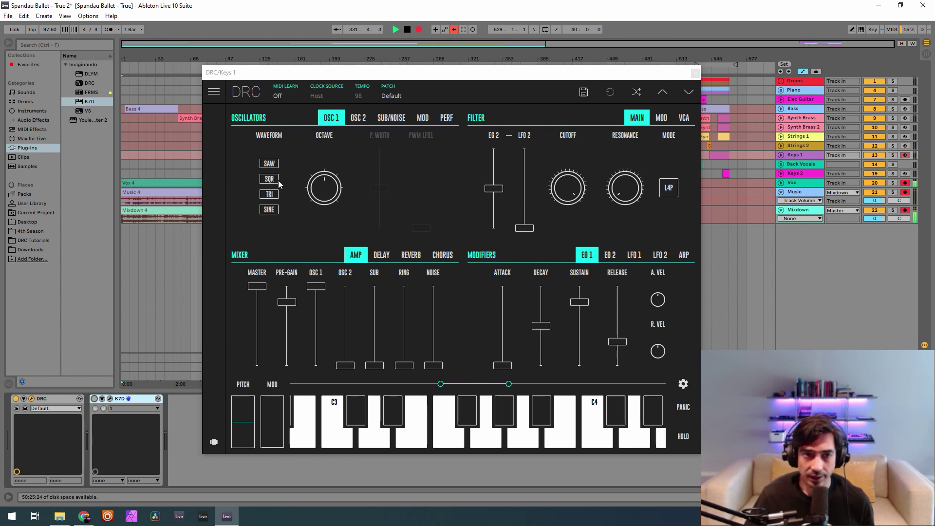
click(277, 181)
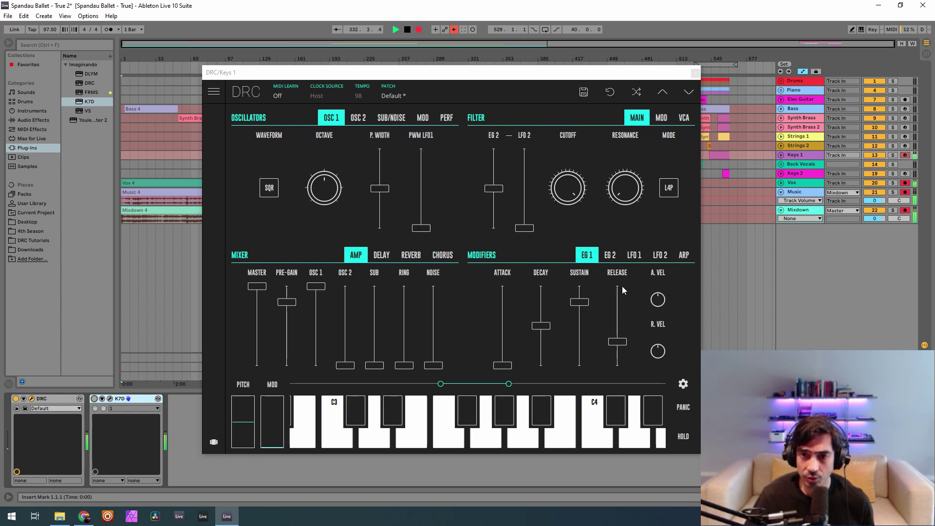
click(634, 256)
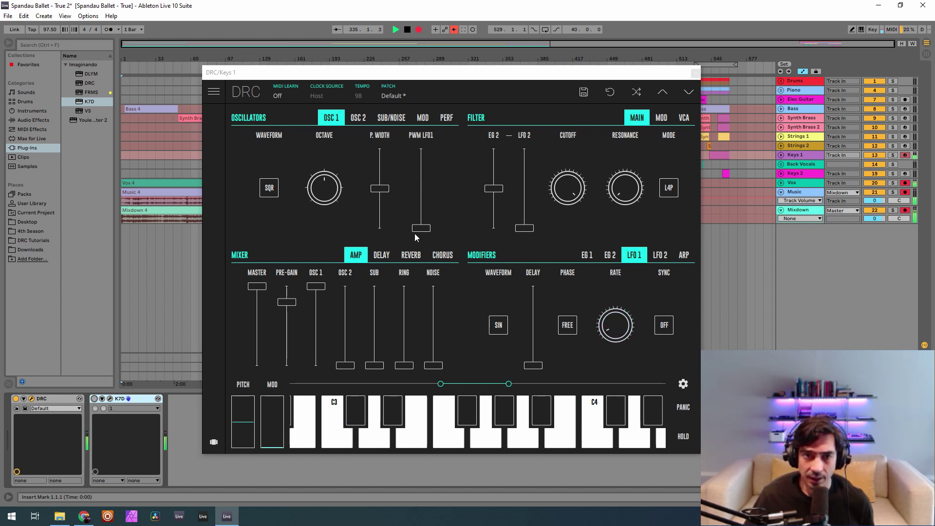
mouse_move(422, 229)
mouse_down()
mouse_move(440, 219)
mouse_move(431, 222)
mouse_up()
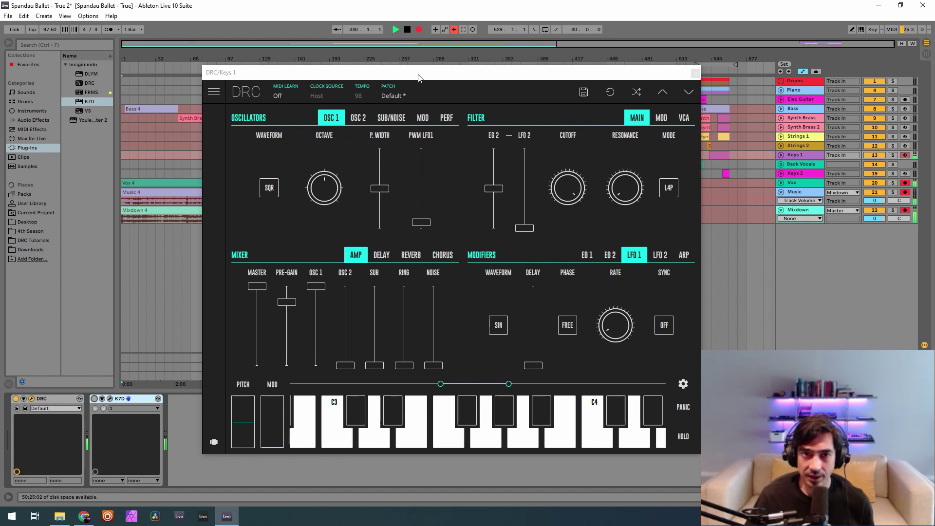
Raise Osc 1's LFO 1 modulation to about 20% and set the mixer to about 40% pre-gain and 80% Osc 2.
click(422, 118)
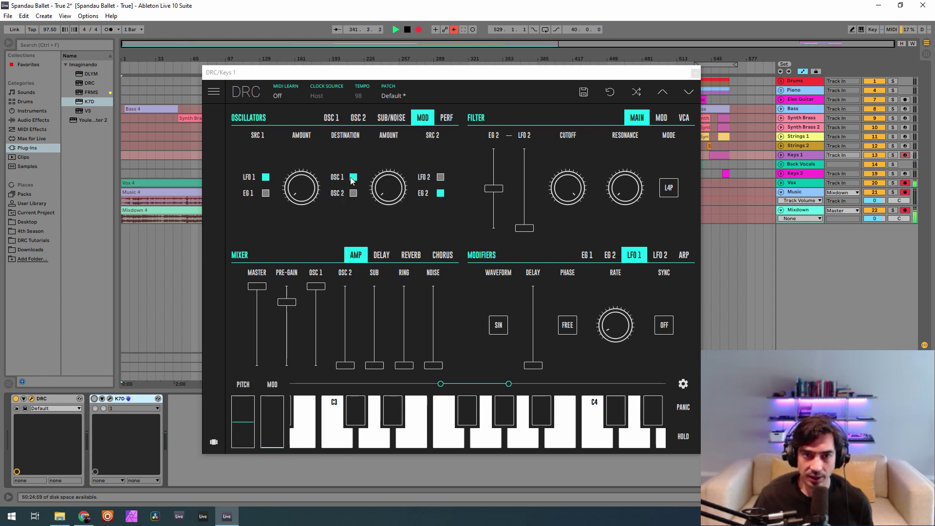
click(310, 190)
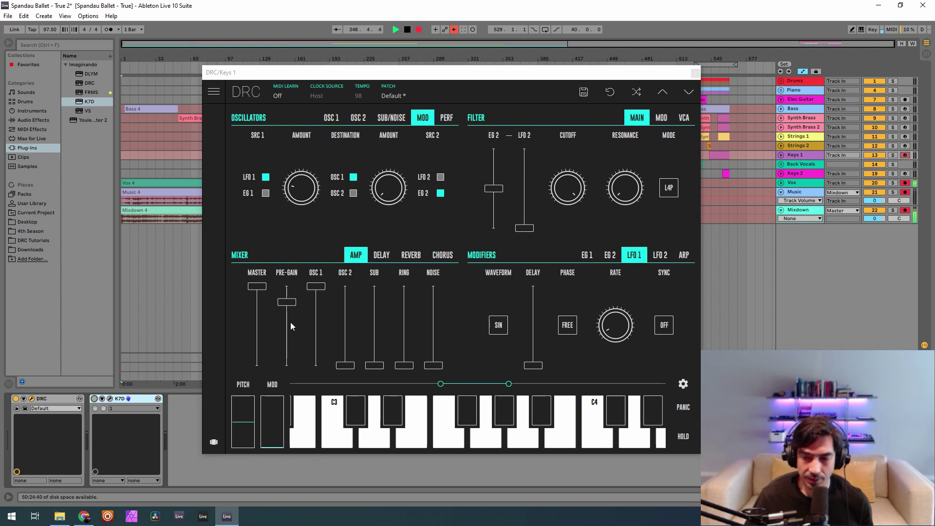
drag(289, 323, 294, 334)
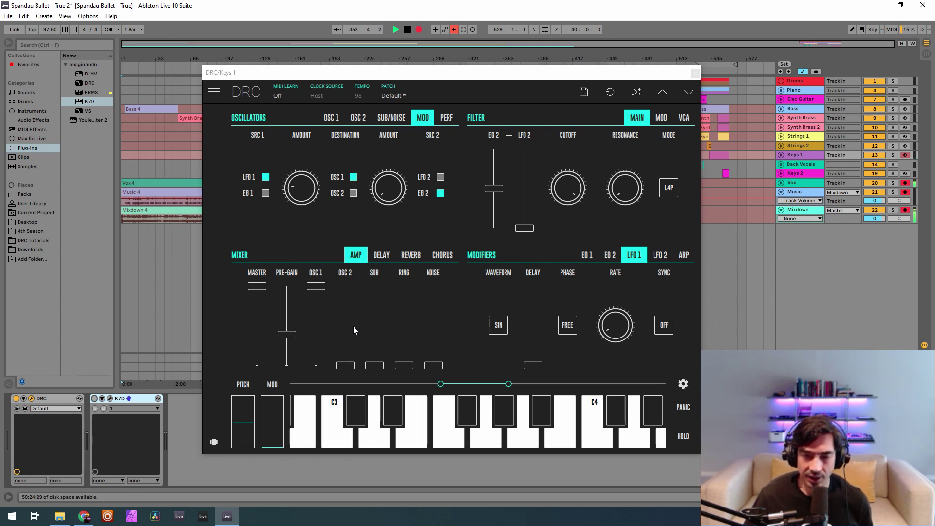
drag(344, 320, 378, 303)
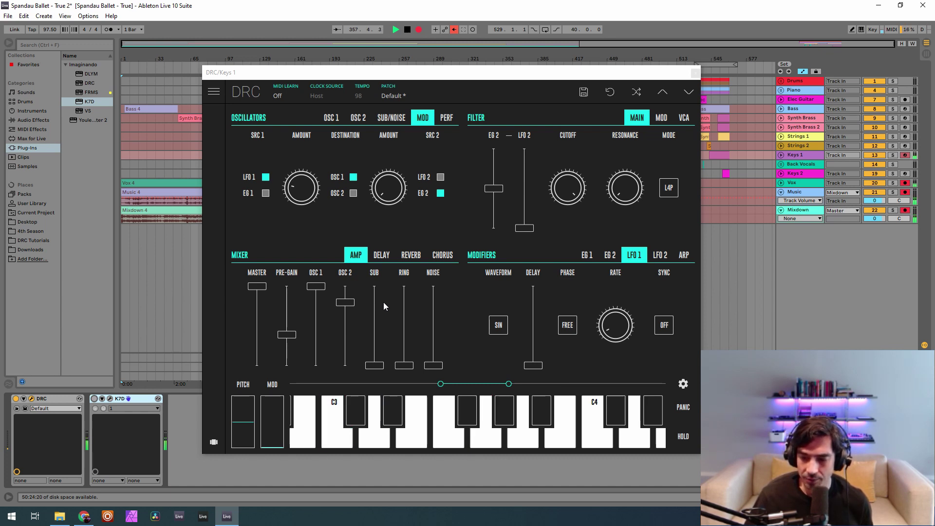
Set the sub oscillator waveform to SQR and raise the mixer's Sub level to about 40% and Ring level to about 50%.
click(388, 118)
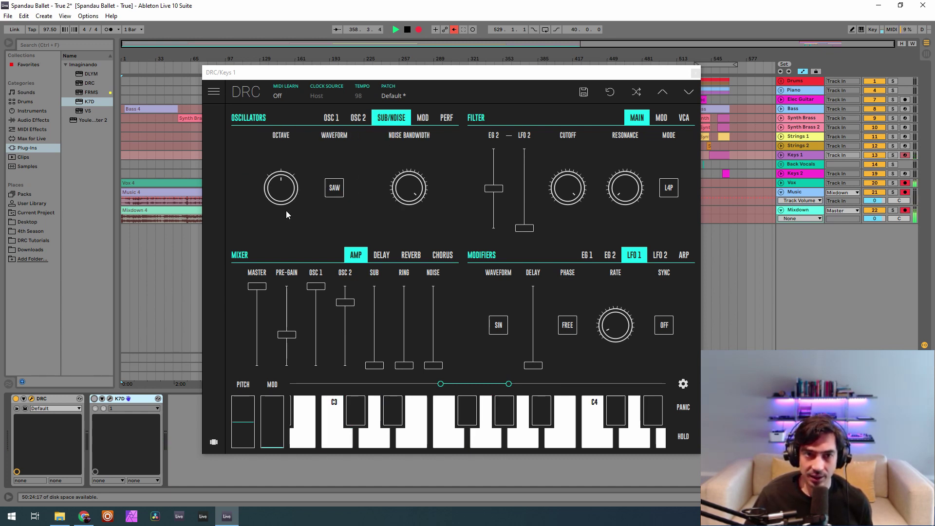
click(334, 188)
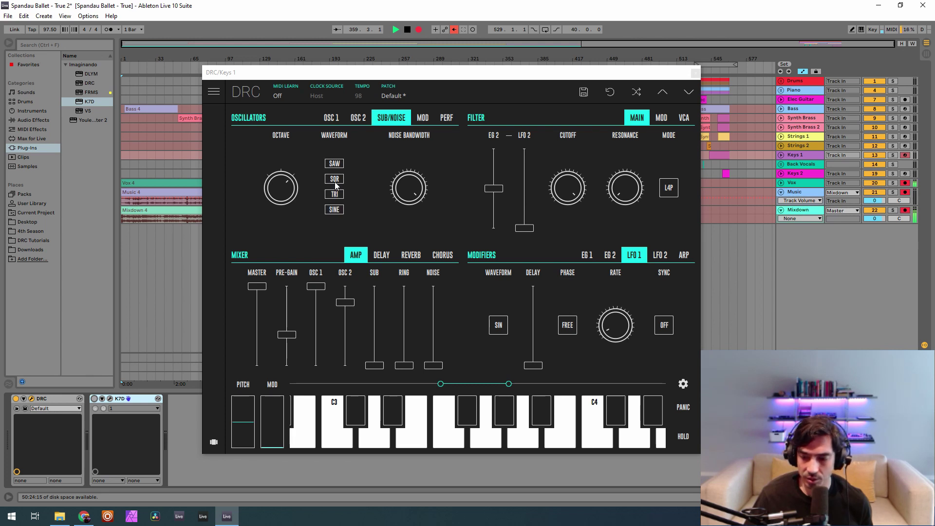
click(335, 182)
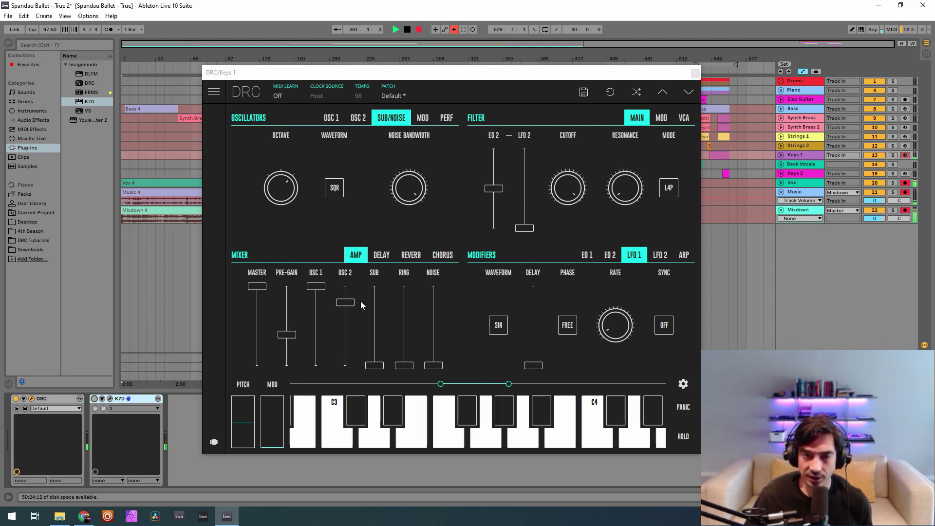
click(373, 333)
drag(372, 336, 374, 336)
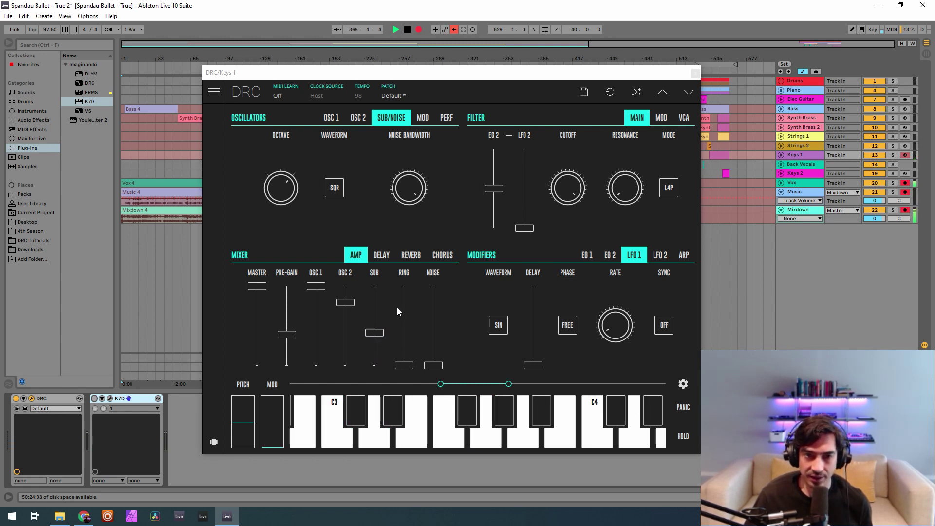
drag(404, 312, 404, 328)
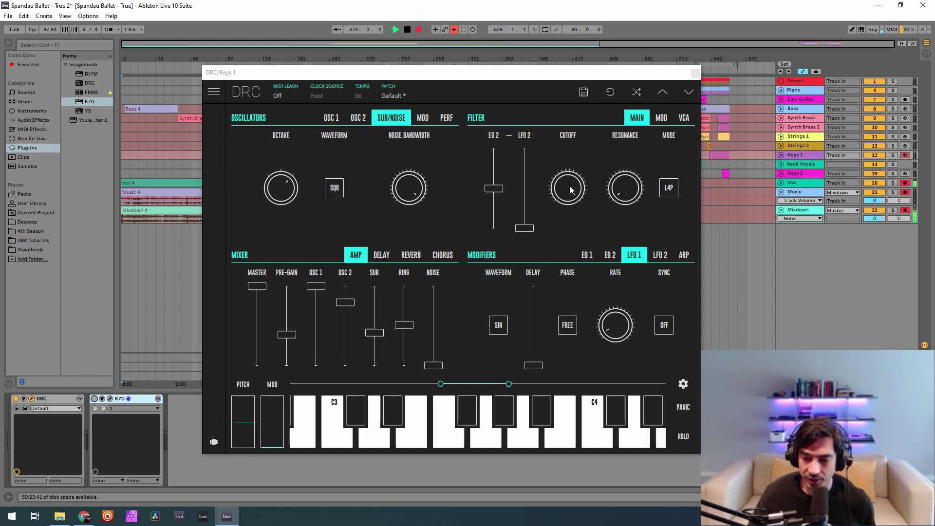
Set the filter to L2P mode with about 20% cutoff, just under half resonance and a positive EG 2 amount of about 45%.
drag(566, 186, 587, 385)
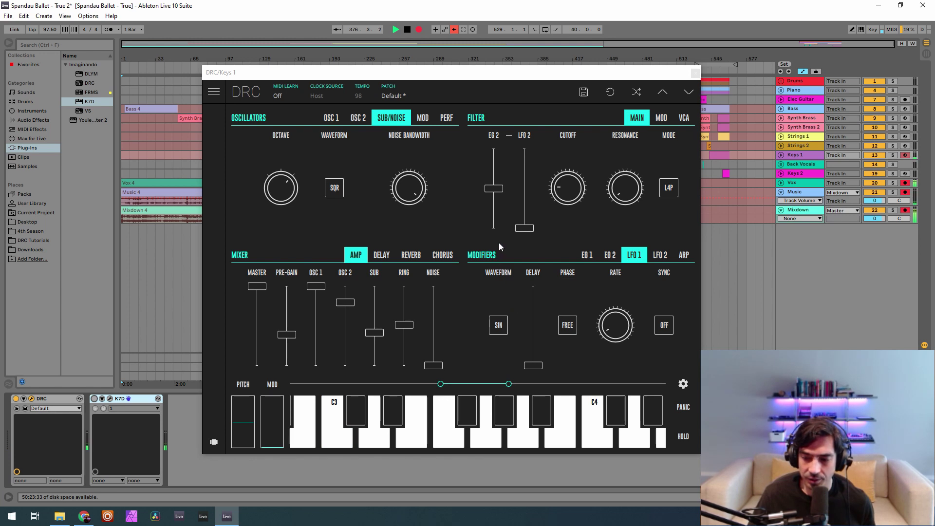
drag(501, 169, 502, 171)
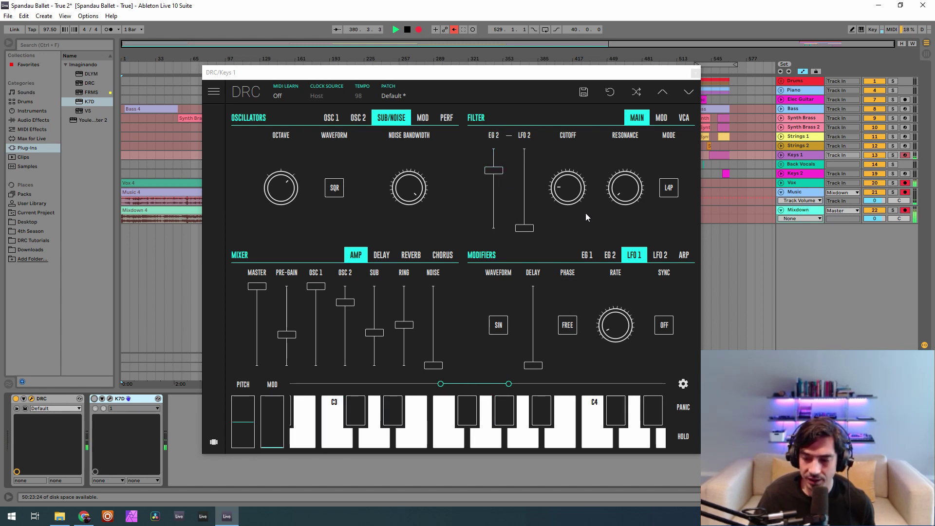
drag(623, 186, 623, 148)
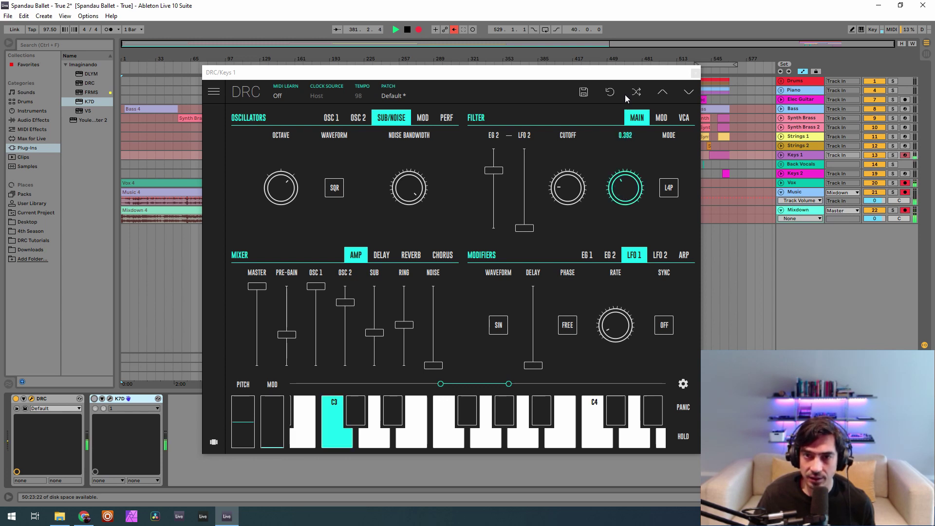
drag(623, 75, 611, 79)
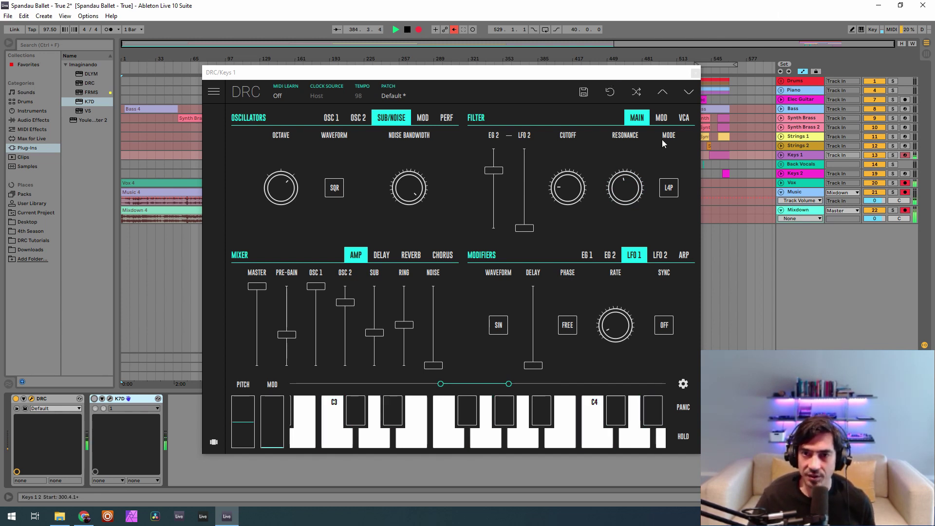
click(672, 198)
click(675, 175)
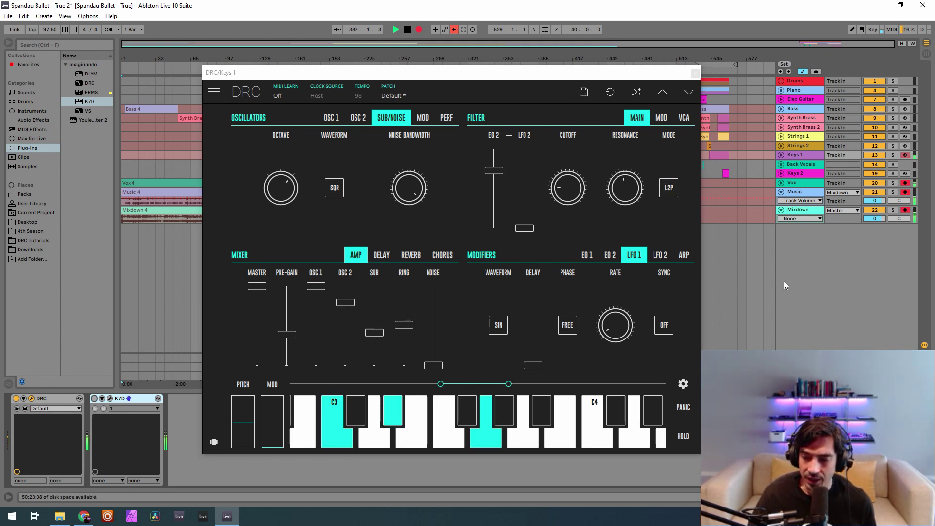
Shape EG 1 with decay and release at about 65% and sustain at zero.
click(586, 256)
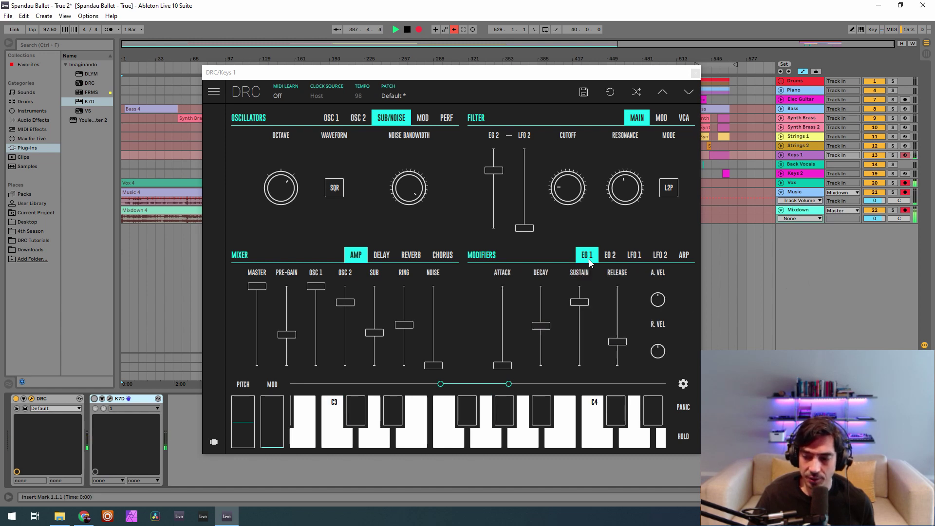
drag(542, 326, 580, 366)
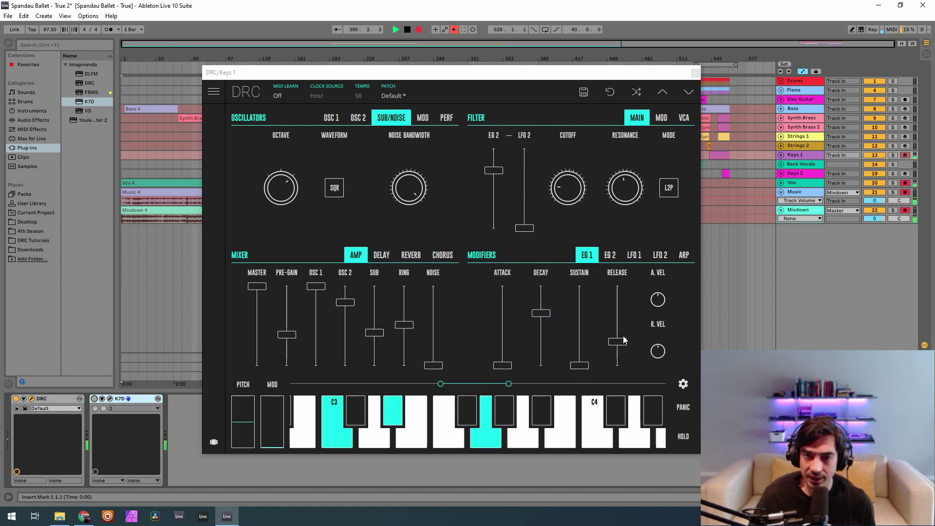
drag(623, 337, 636, 314)
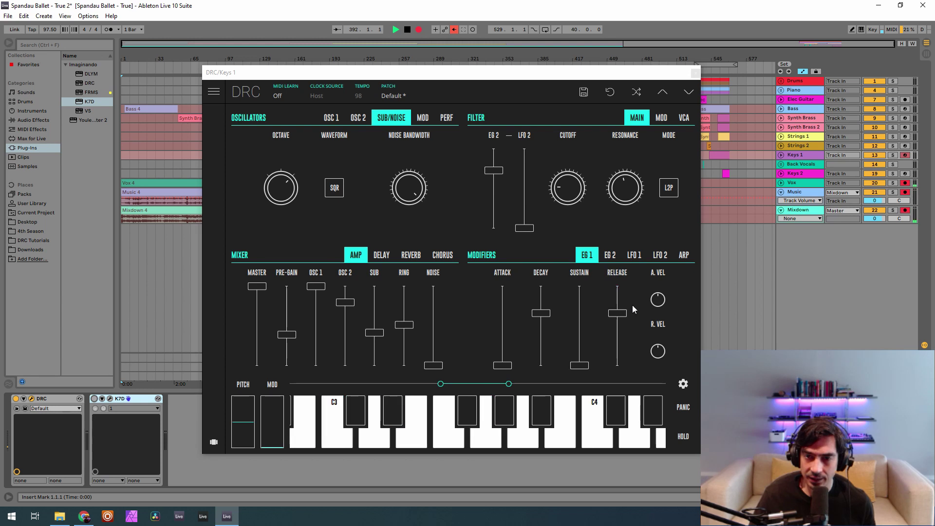
Shape EG 2 with decay at about 8%, sustain at about 75% and release at maximum.
click(610, 255)
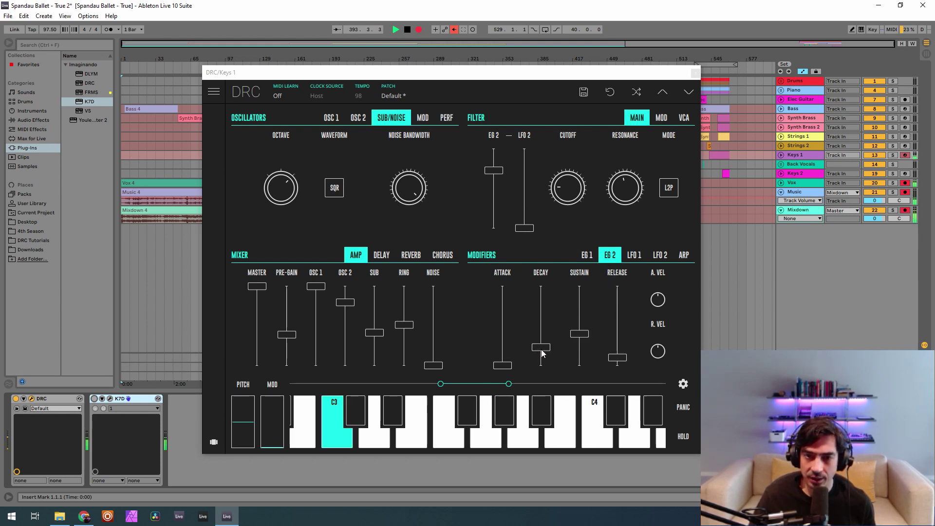
drag(541, 349, 534, 362)
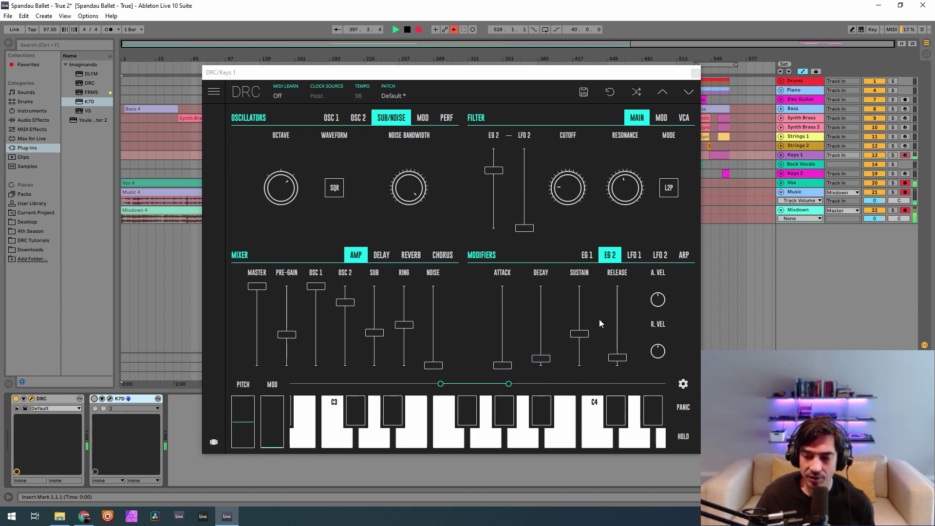
drag(579, 333, 585, 304)
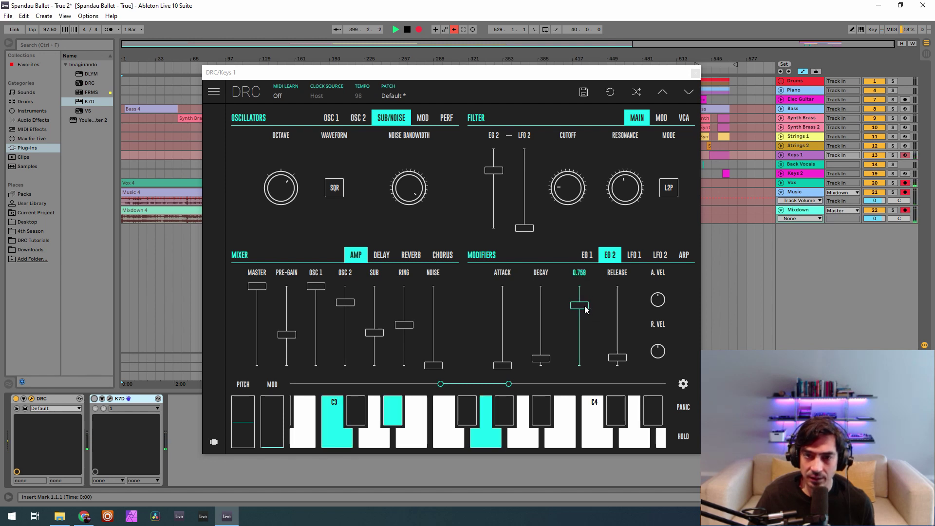
drag(585, 309, 618, 146)
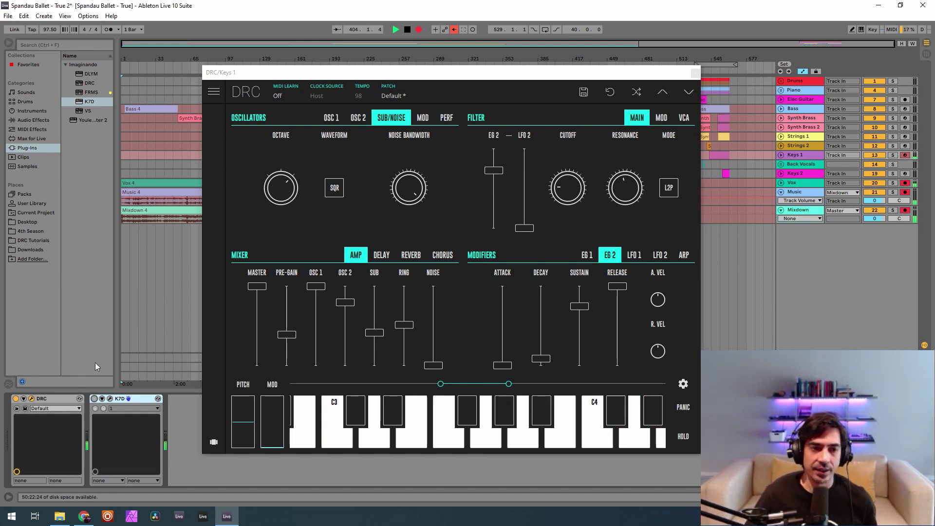
Turn the K7D delay on Keys 1 back on and glance at its settings.
click(110, 398)
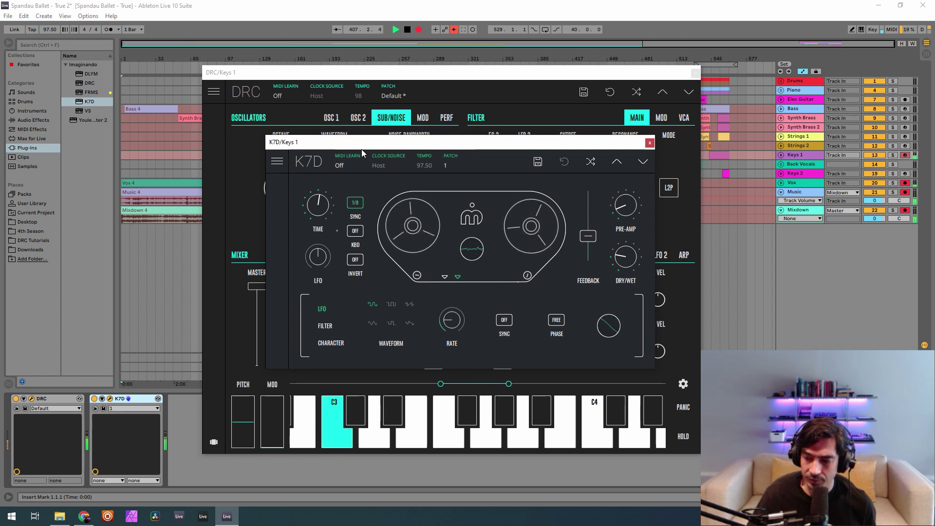
click(650, 143)
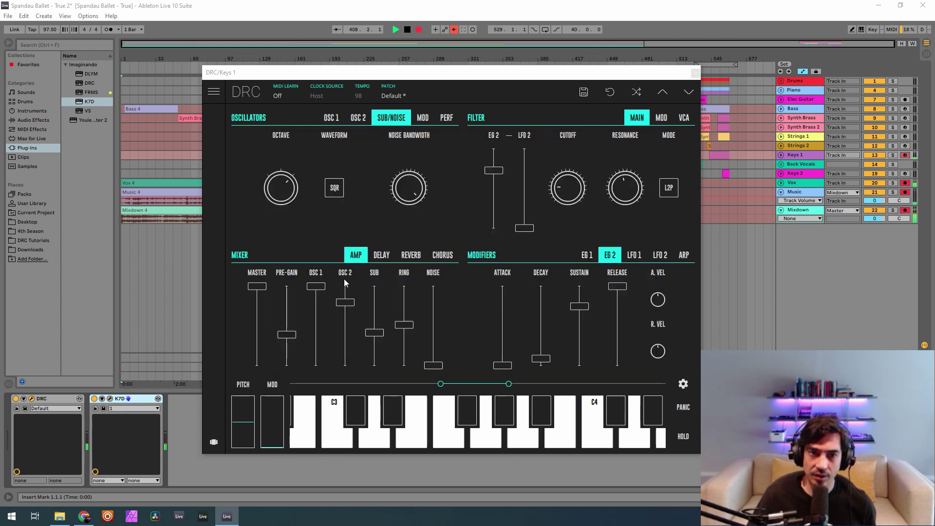
Set the DRC reverb to about 20% amount, 80% decay, 50% damping and 40% modulation.
click(411, 256)
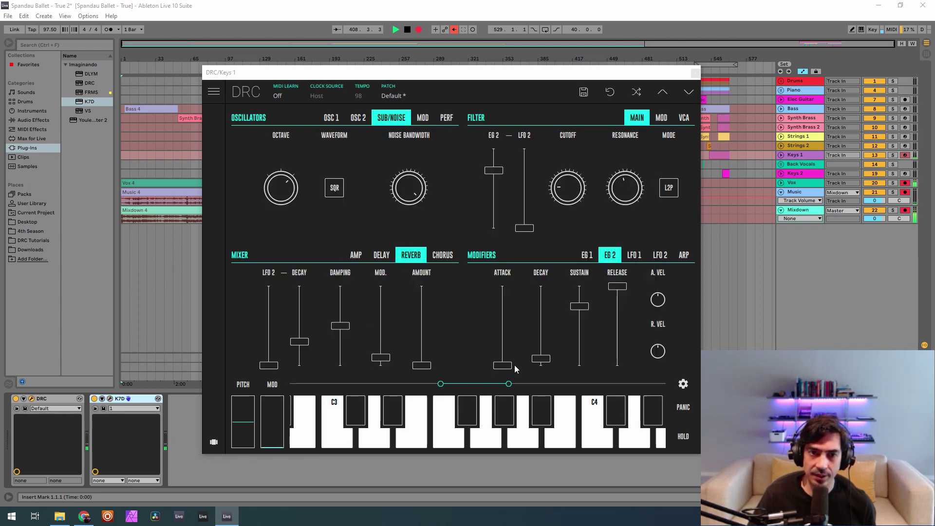
click(421, 351)
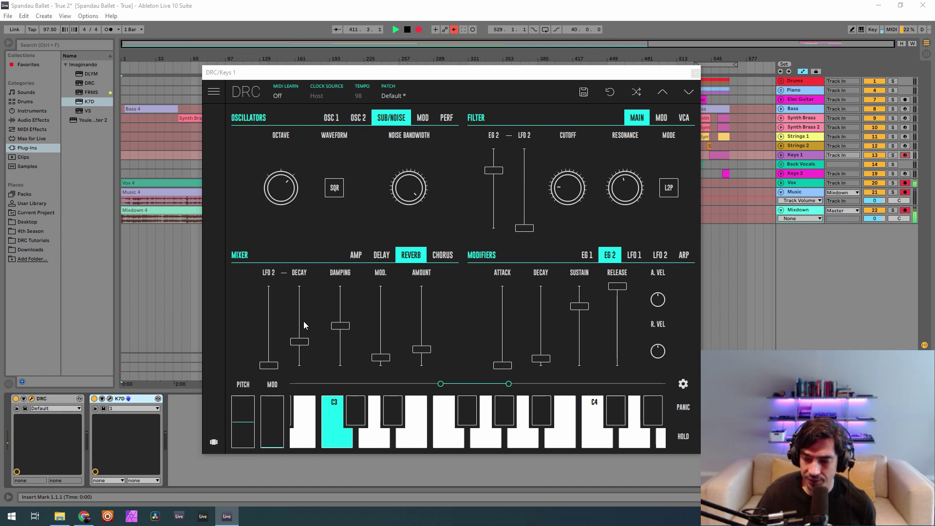
drag(303, 320, 328, 303)
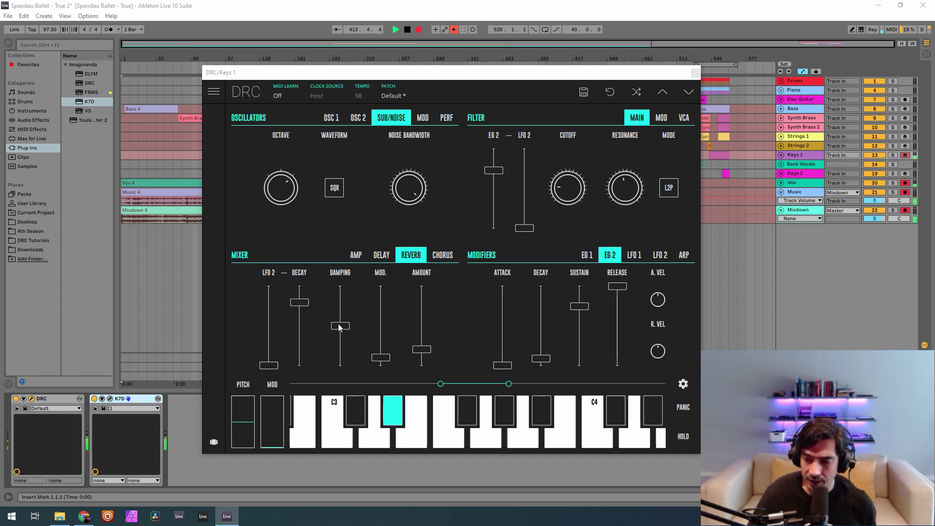
drag(343, 328, 383, 336)
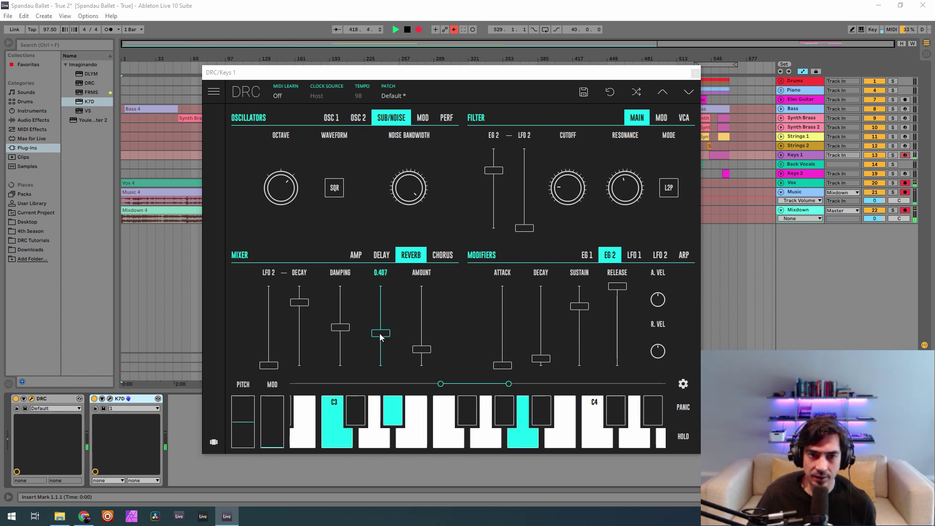
Review the K7D's dry/wet, feedback and character settings on Keys 1, and close both plug-in windows.
click(110, 399)
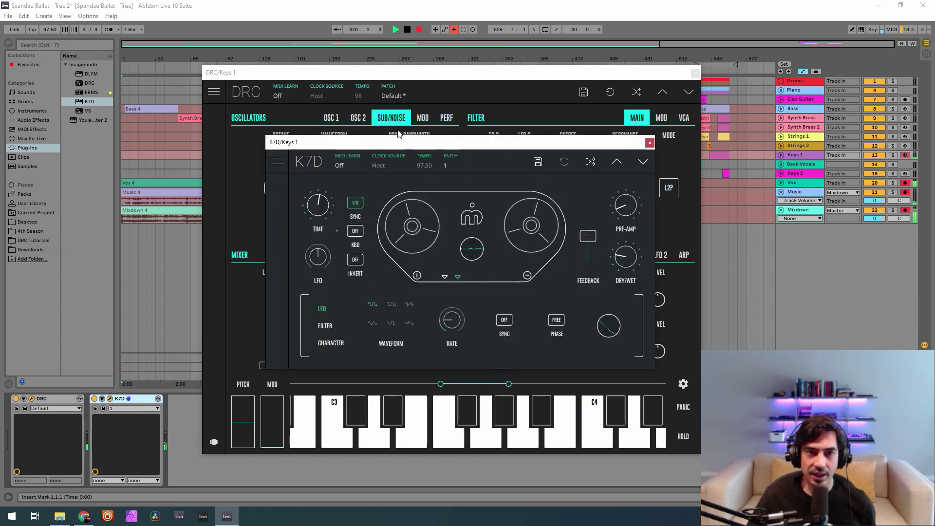
drag(397, 142, 327, 137)
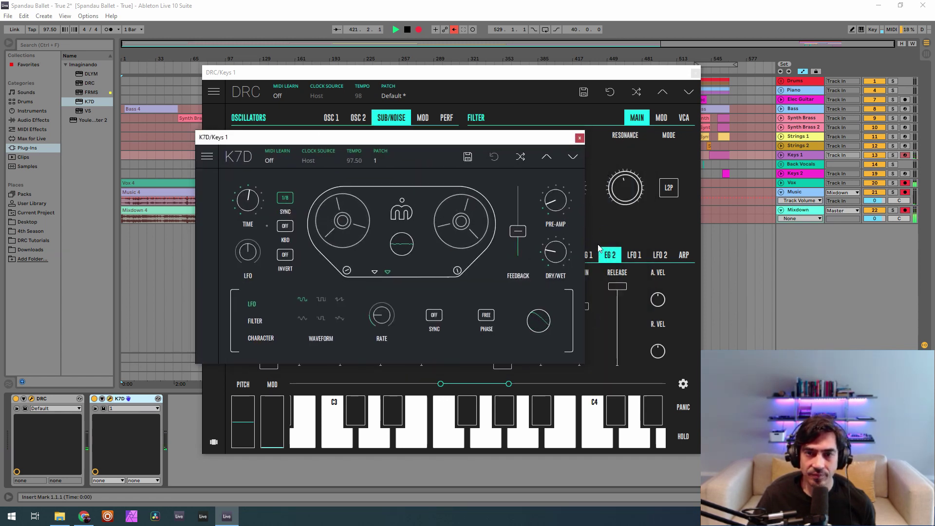
mouse_move(560, 256)
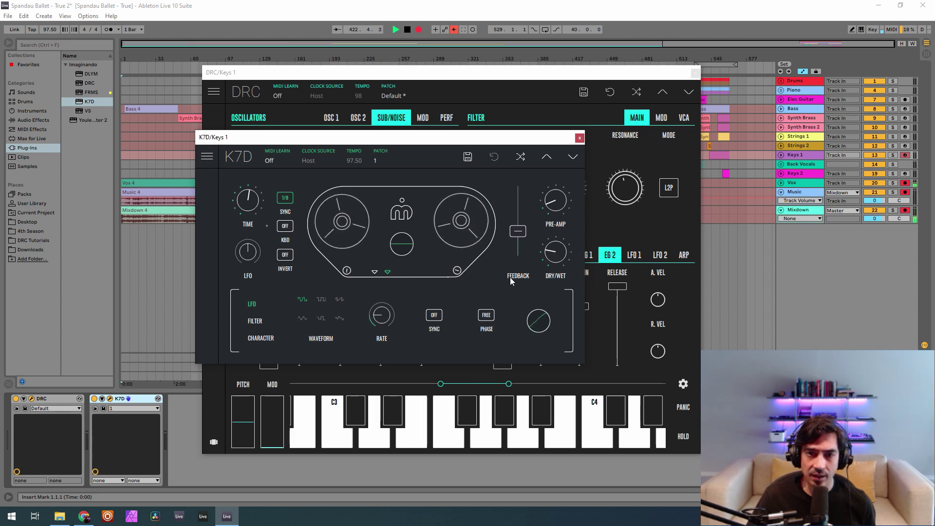
click(518, 232)
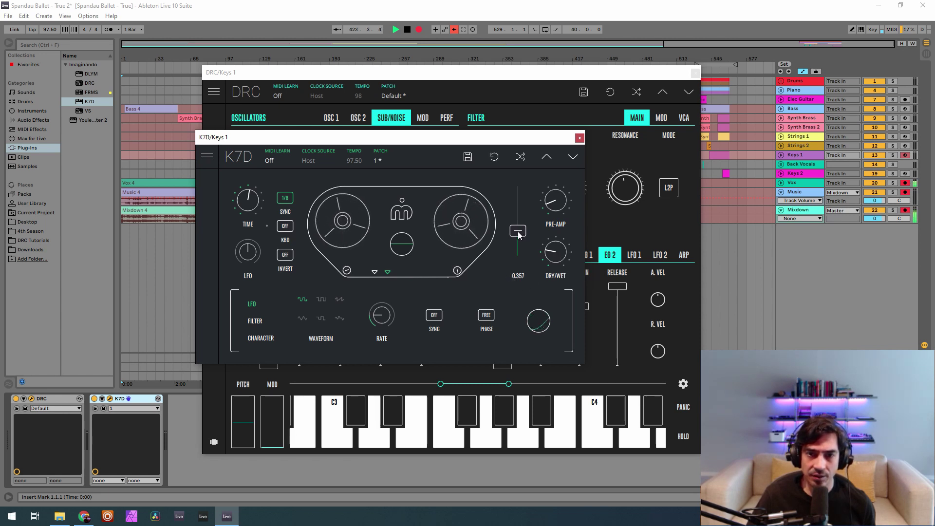
click(263, 338)
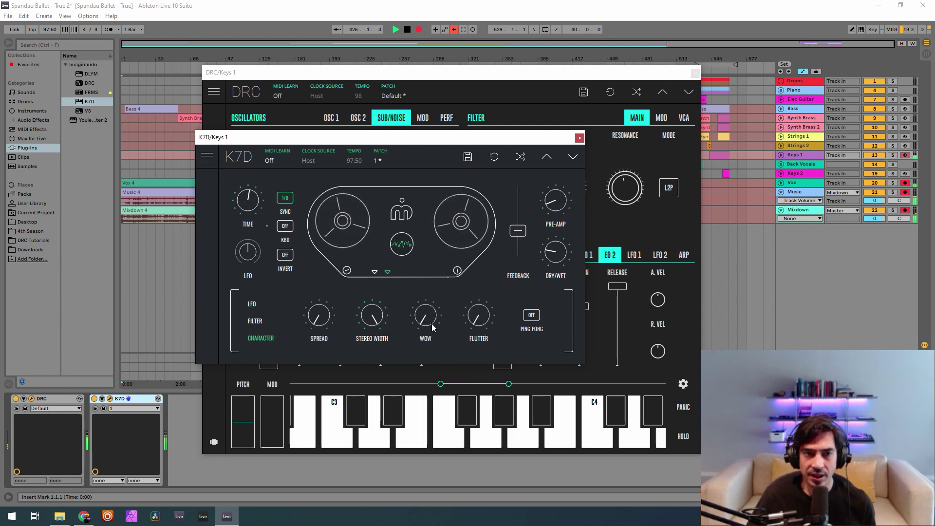
click(579, 138)
click(696, 72)
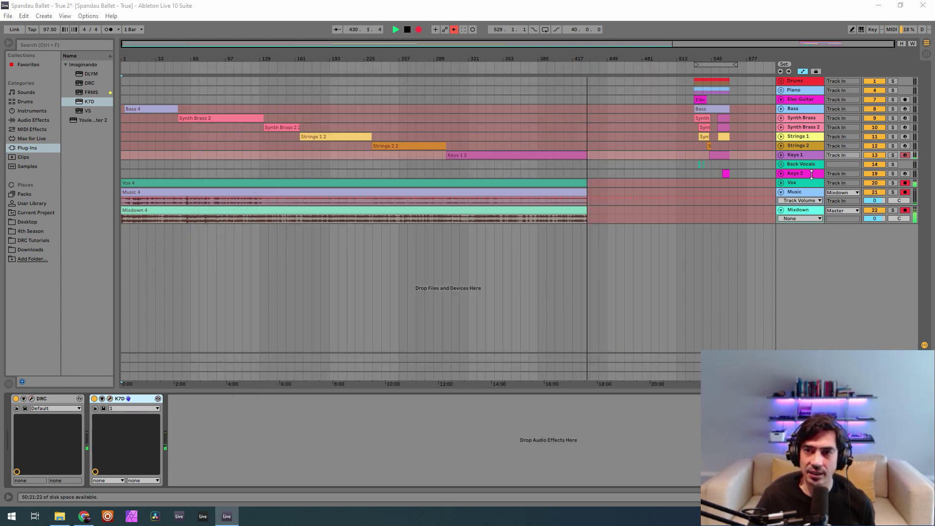
Select the Keys 2 track and bypass its K7D delay.
click(793, 174)
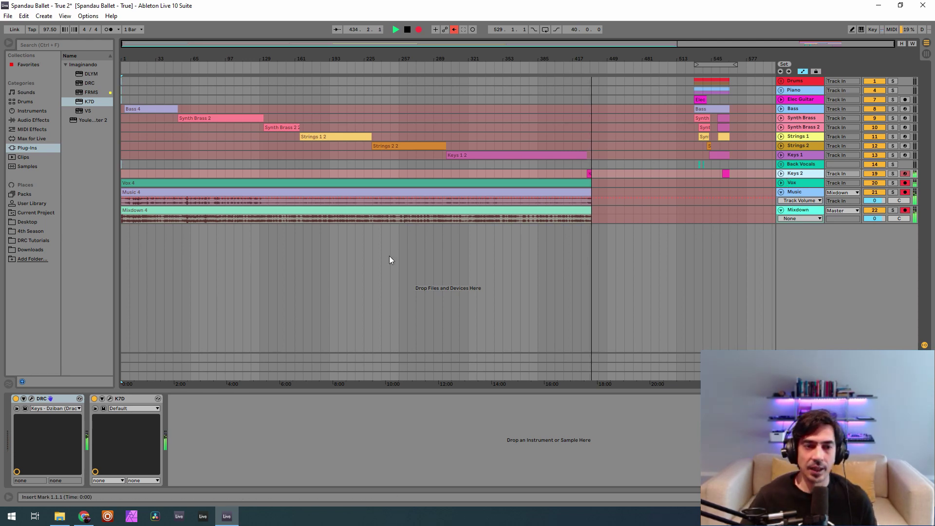
click(94, 398)
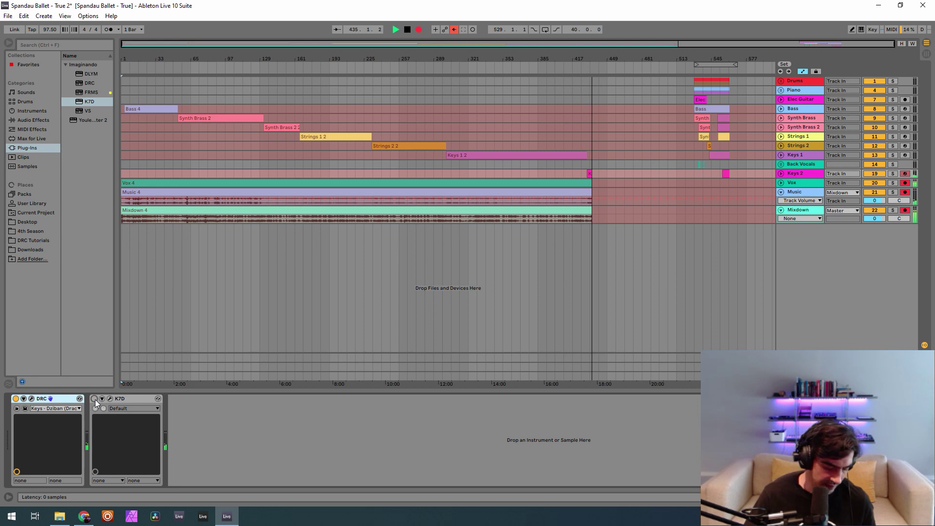
Open the DRC synth on Keys 2, load the factory Default patch and return to the synth controls.
click(32, 399)
click(476, 134)
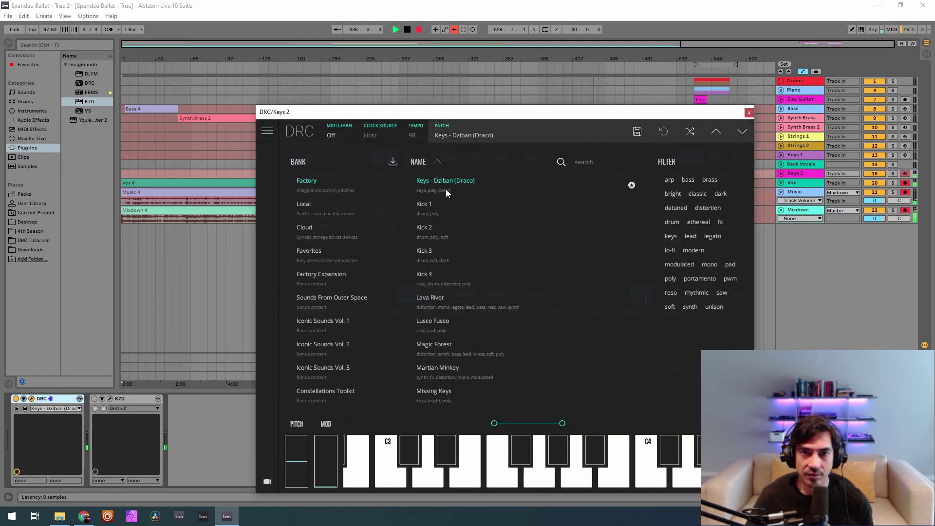
scroll(446, 213, up, 15)
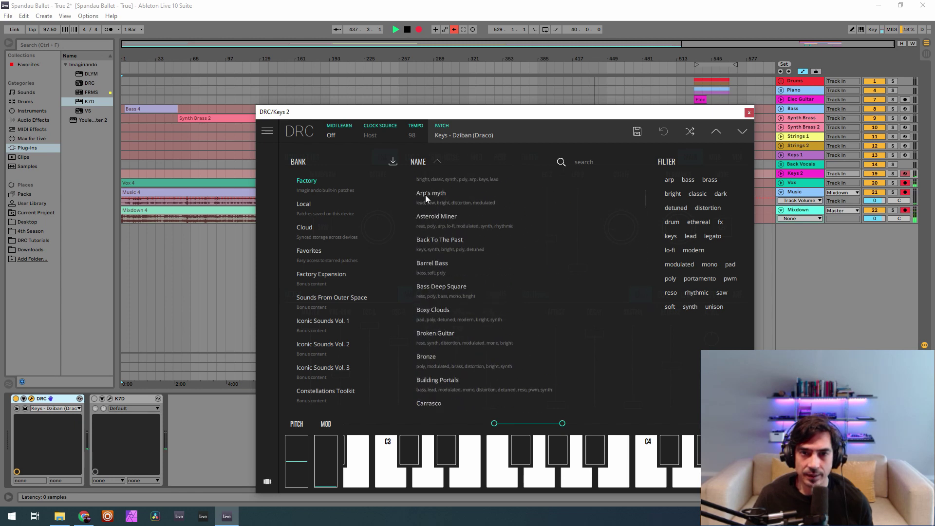
click(429, 190)
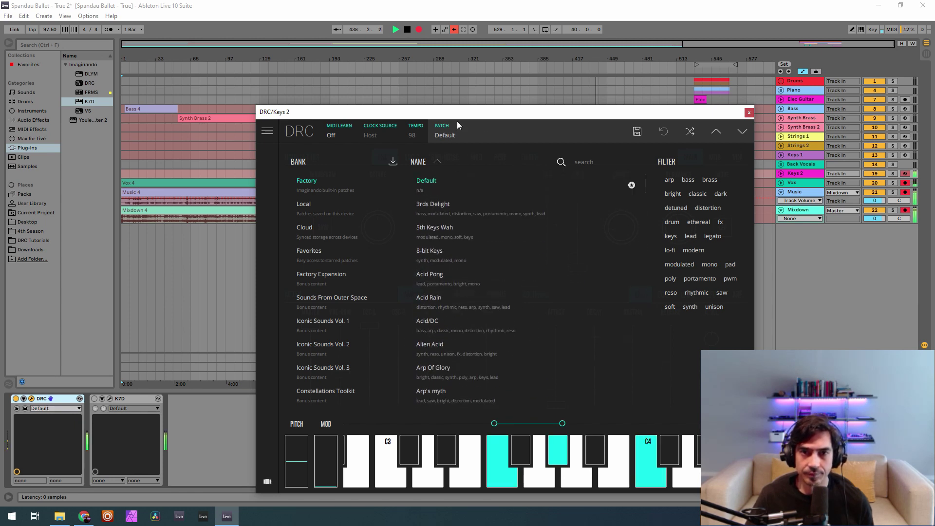
drag(457, 115, 390, 66)
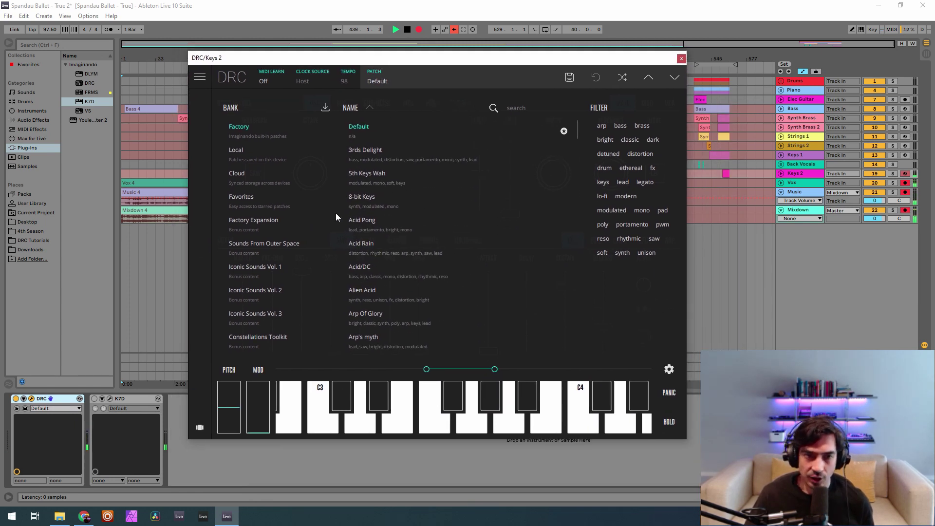
click(381, 78)
Set the DRC pre-gain to about 40%, mix Osc 2 in at about 80% and detune its fine tuning to about 0.07.
click(273, 326)
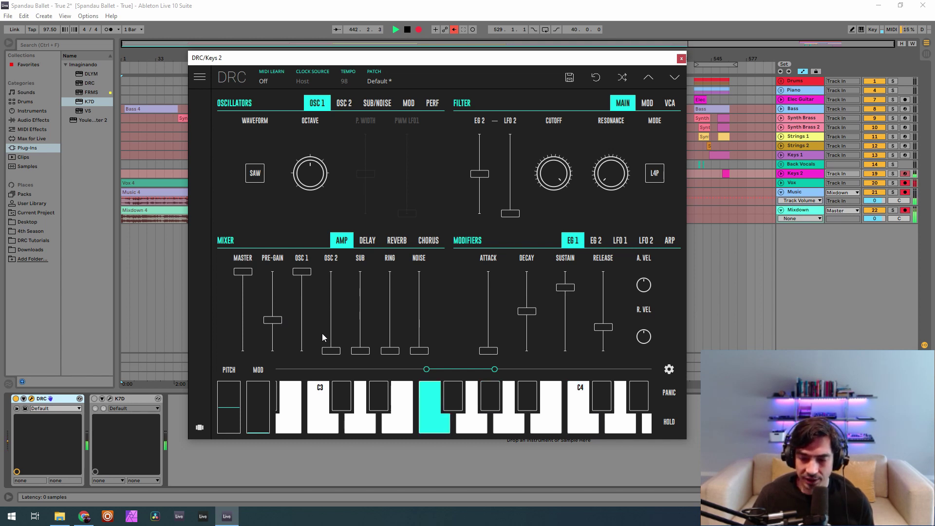
drag(334, 305, 366, 288)
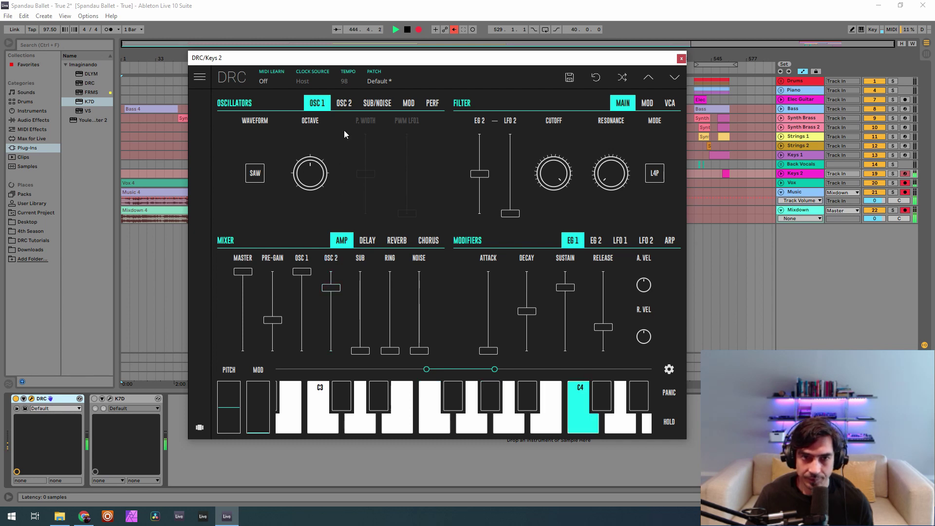
click(343, 104)
mouse_move(294, 183)
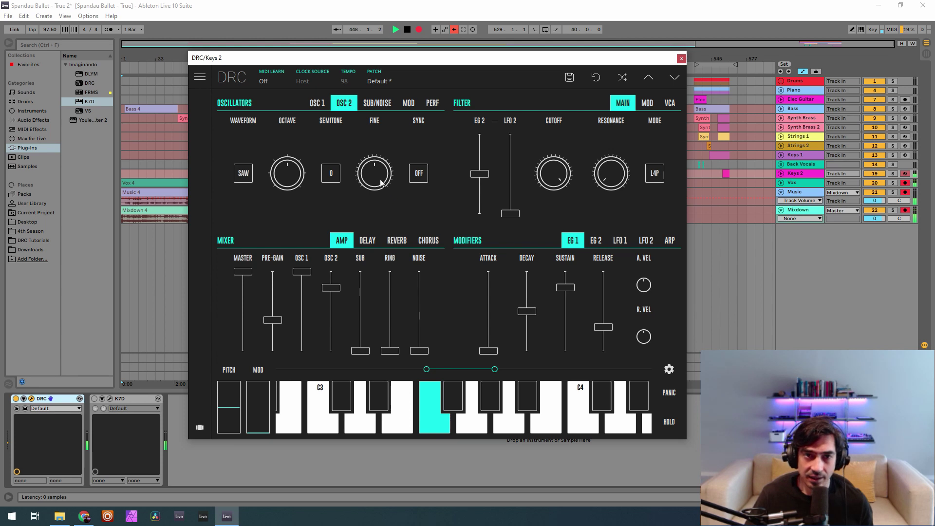
drag(384, 187, 407, 172)
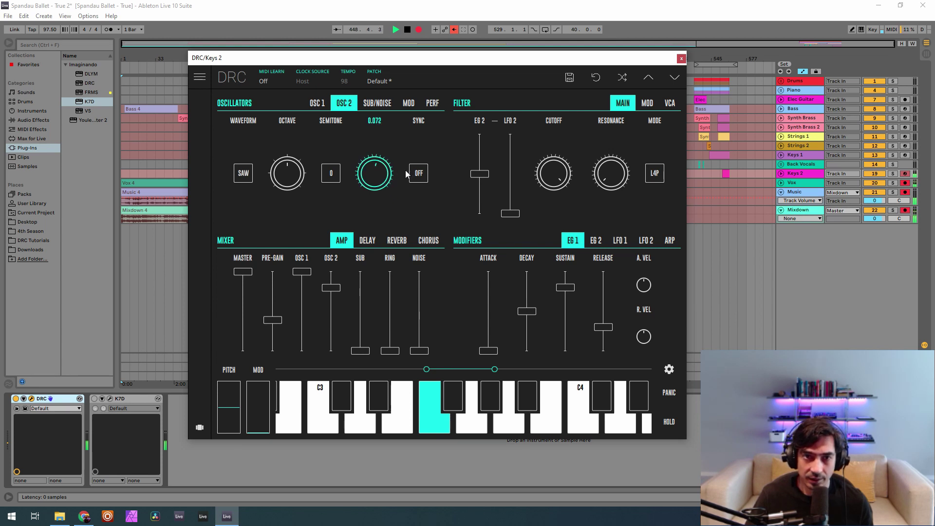
Raise the sub-oscillator's octave and set its mixer level to about 40%.
click(377, 104)
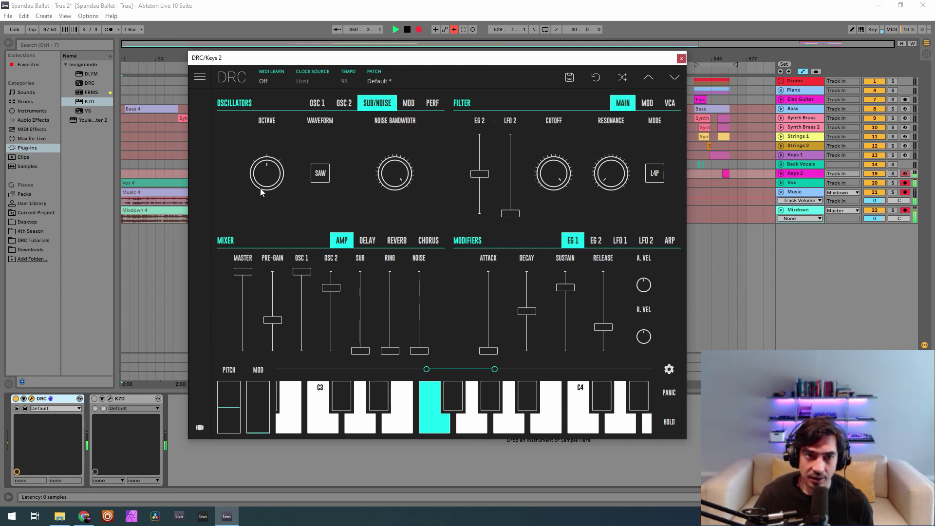
drag(261, 188, 265, 171)
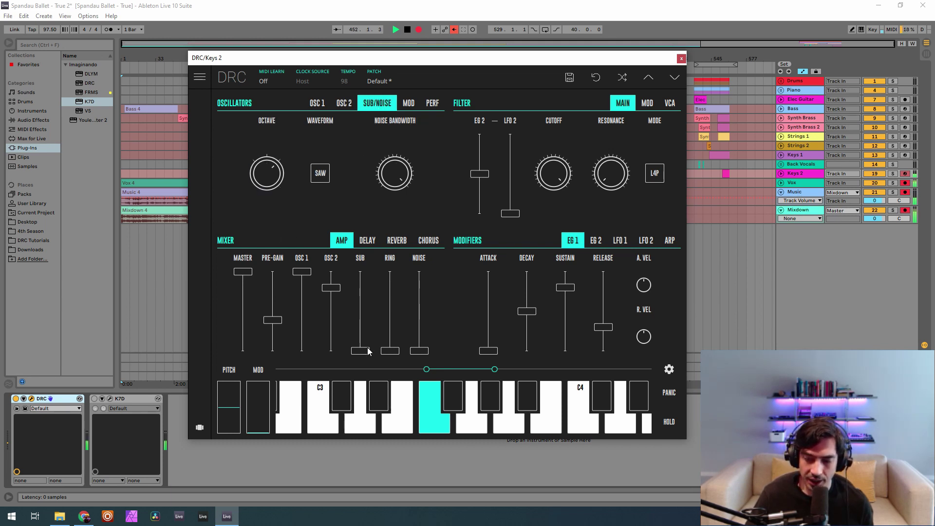
drag(366, 353, 368, 338)
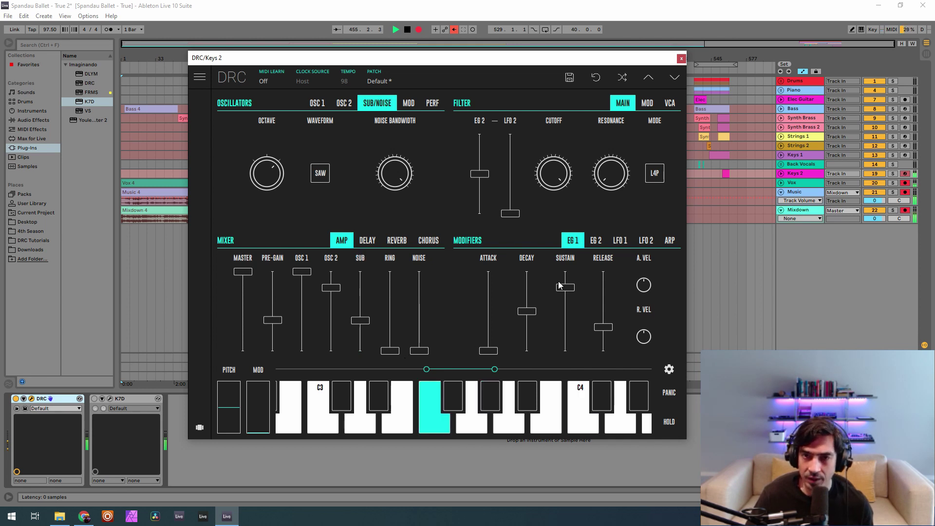
Switch the filter mode to L2P, lower the cutoff and EG 2 amount, and set the resonance to about 0.47.
click(654, 176)
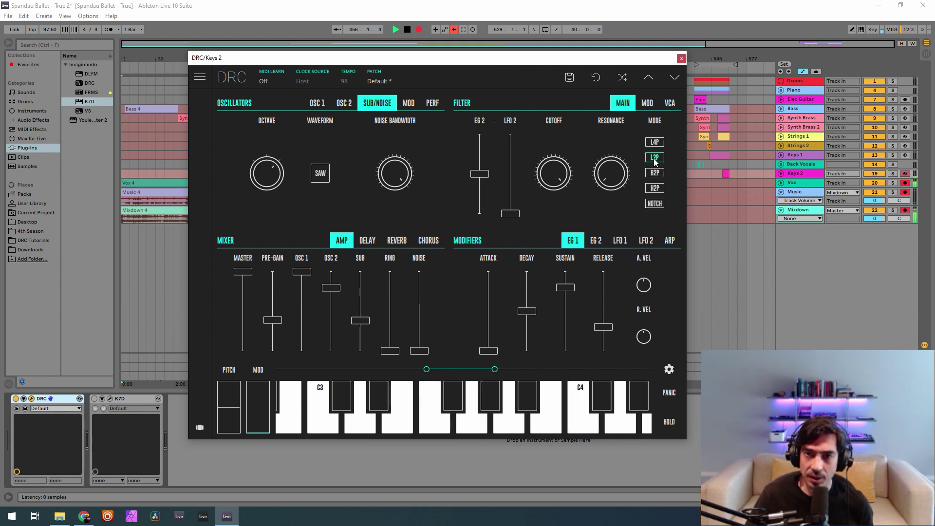
click(654, 159)
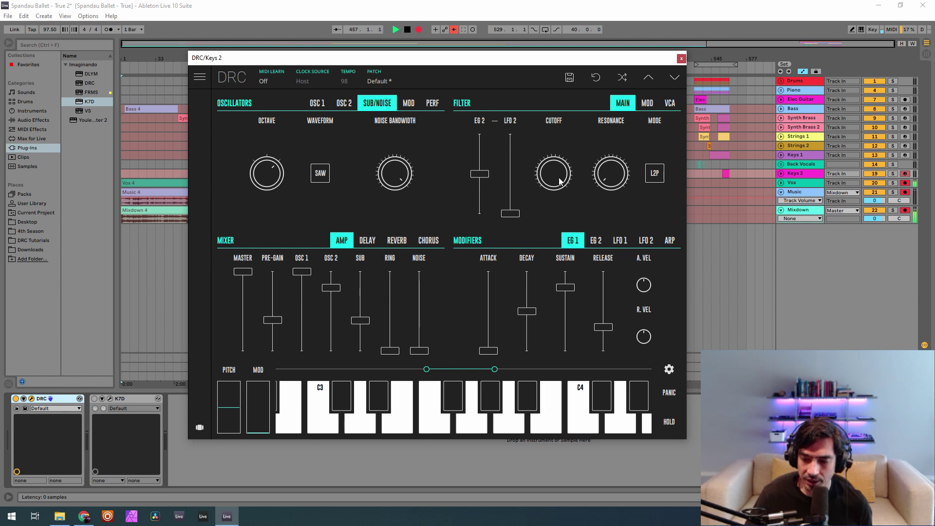
drag(559, 181, 570, 396)
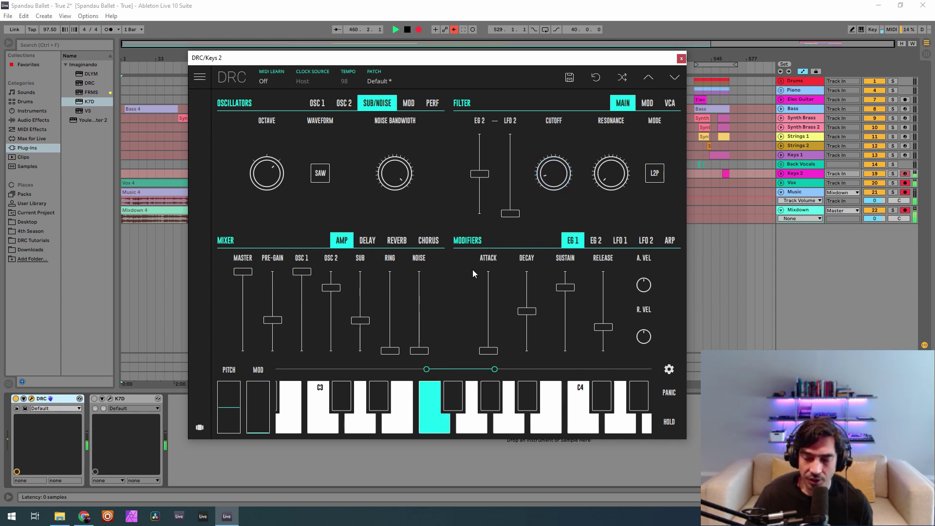
drag(479, 175, 495, 185)
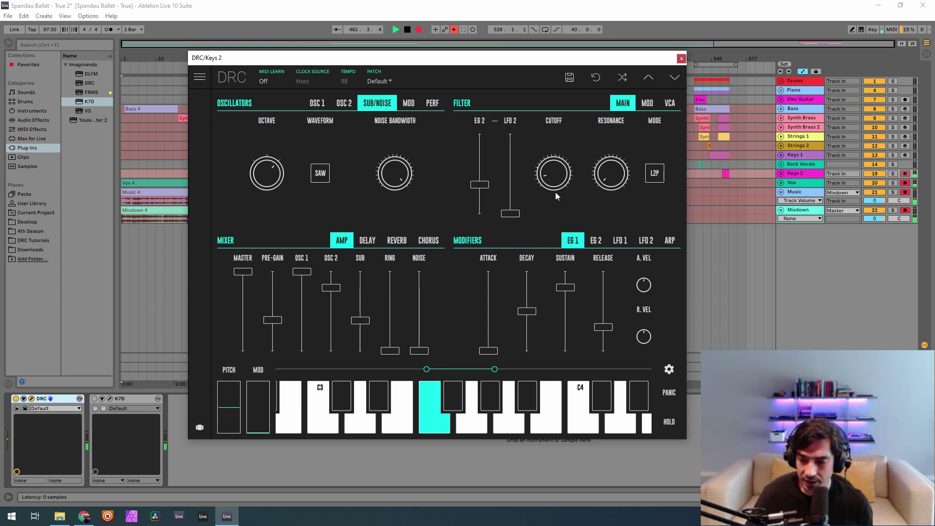
drag(612, 187, 634, 86)
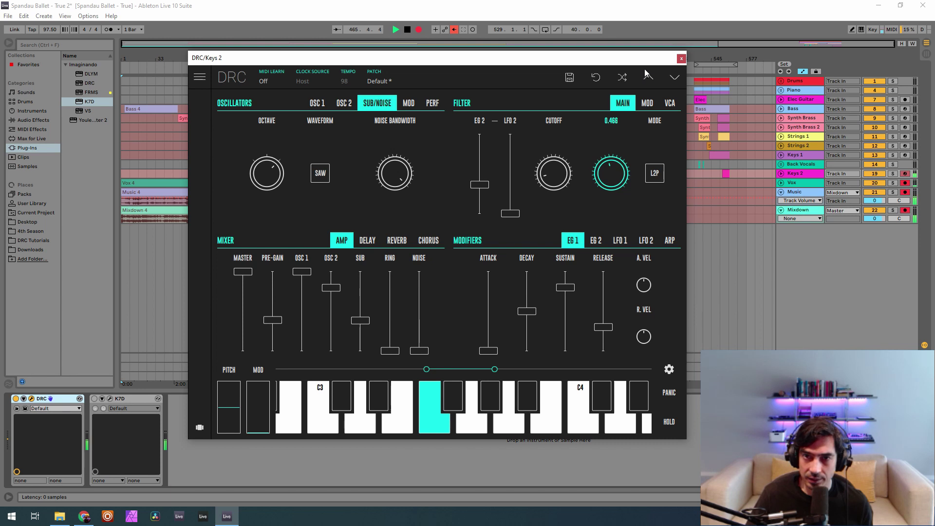
drag(644, 69, 642, 69)
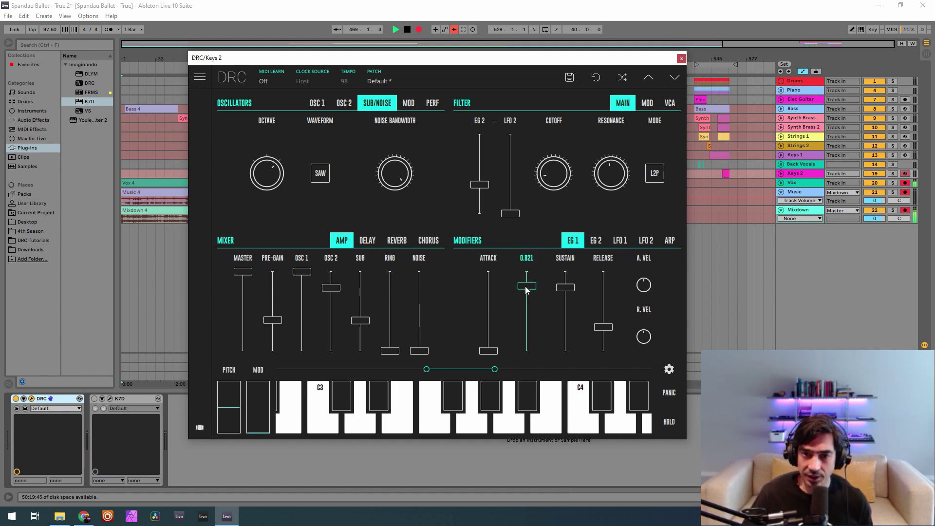
Shape EG 1 with decay at about 90%, sustain at zero and release at about 50%.
drag(536, 312, 539, 279)
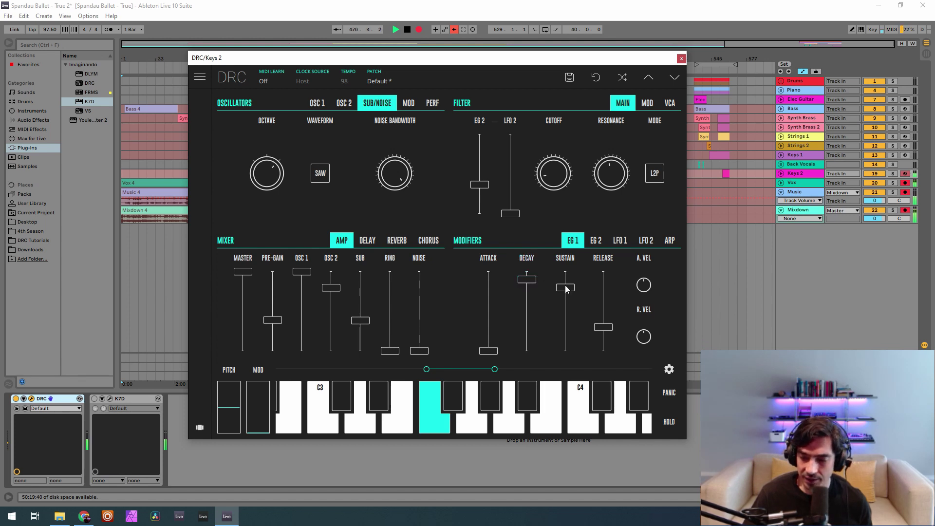
drag(568, 300, 538, 498)
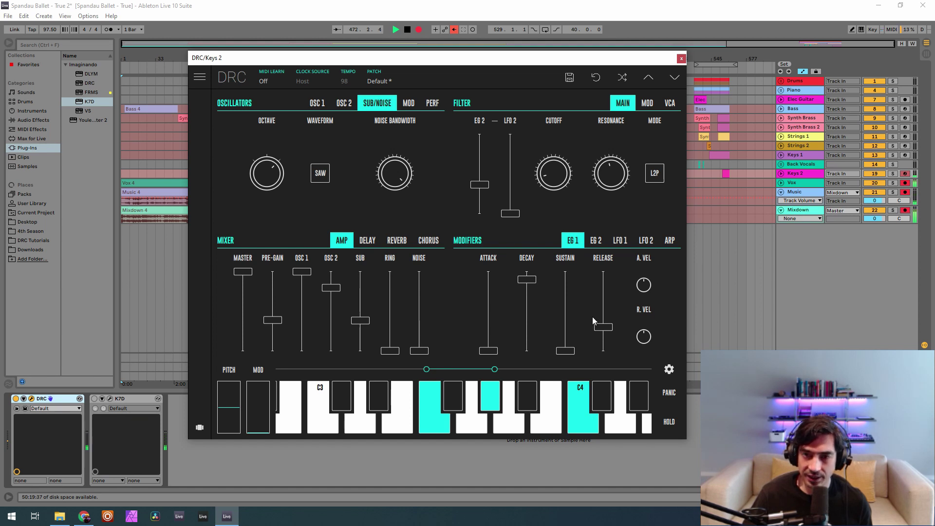
drag(602, 326, 603, 316)
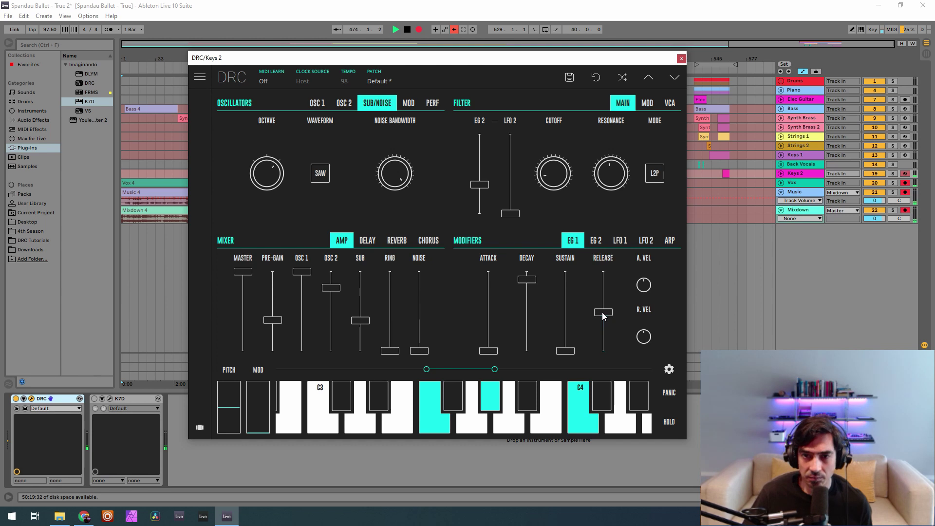
Shape EG 2 with decay at about 10%, sustain at about 75% and release at maximum.
click(596, 241)
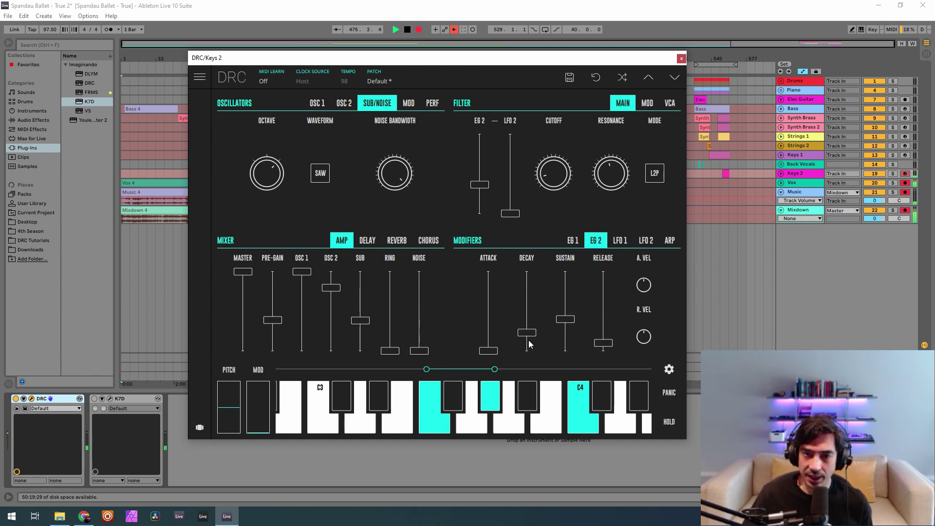
drag(529, 344, 527, 346)
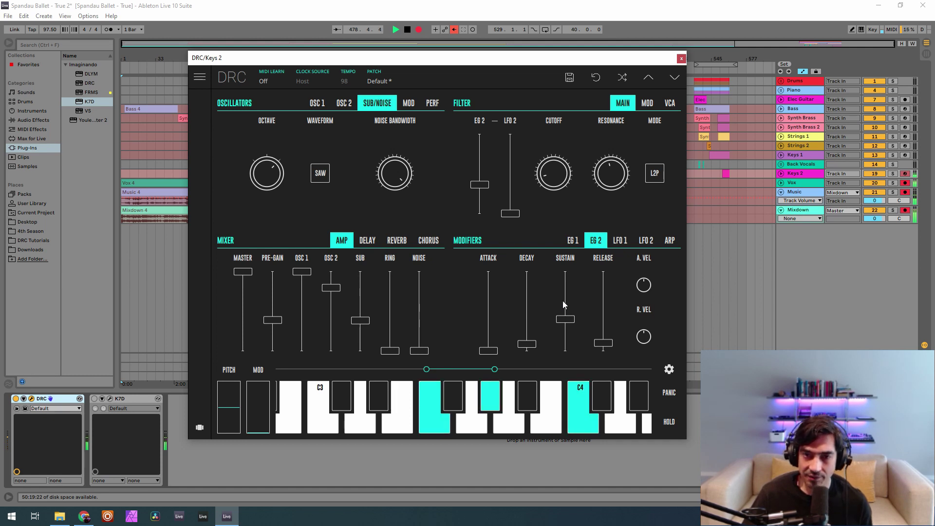
drag(563, 301, 585, 292)
drag(607, 311, 604, 258)
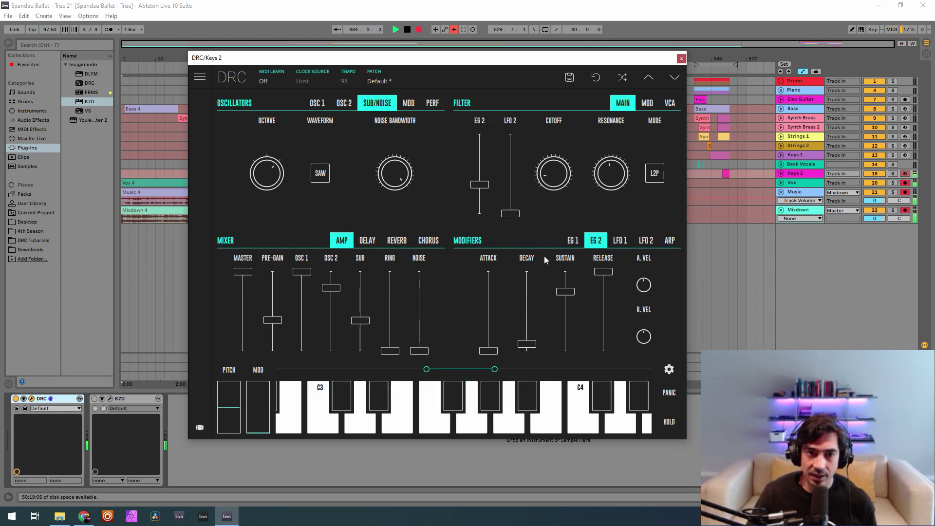
Set the DRC reverb to about 40% amount, 80% decay, 50% damping and 40% modulation.
click(403, 246)
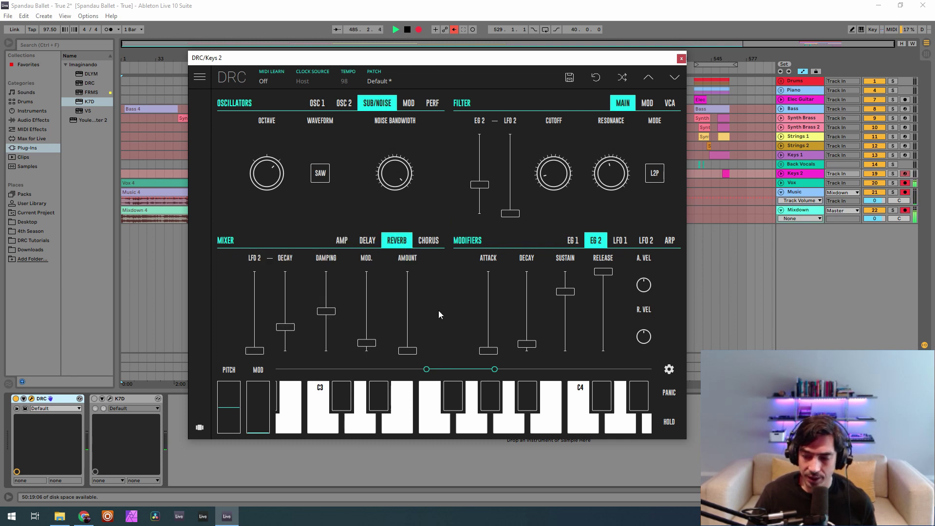
click(410, 326)
drag(420, 327, 435, 320)
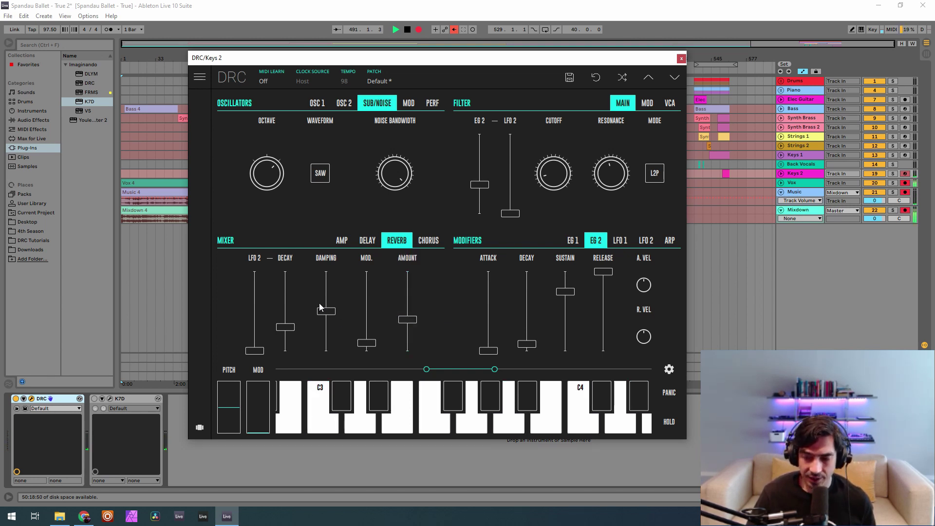
drag(285, 327, 375, 323)
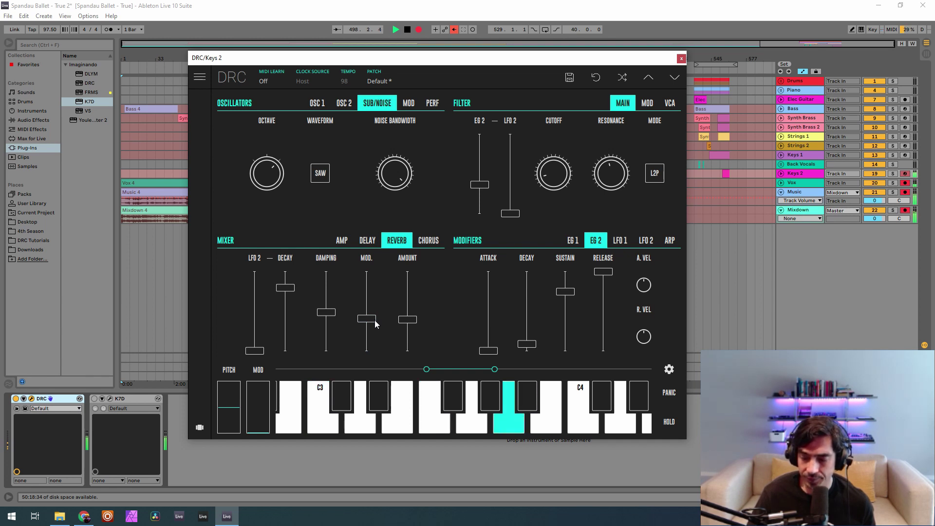
Close the DRC, turn the K7D delay on Keys 2 back on, glance at its settings and close it.
click(682, 59)
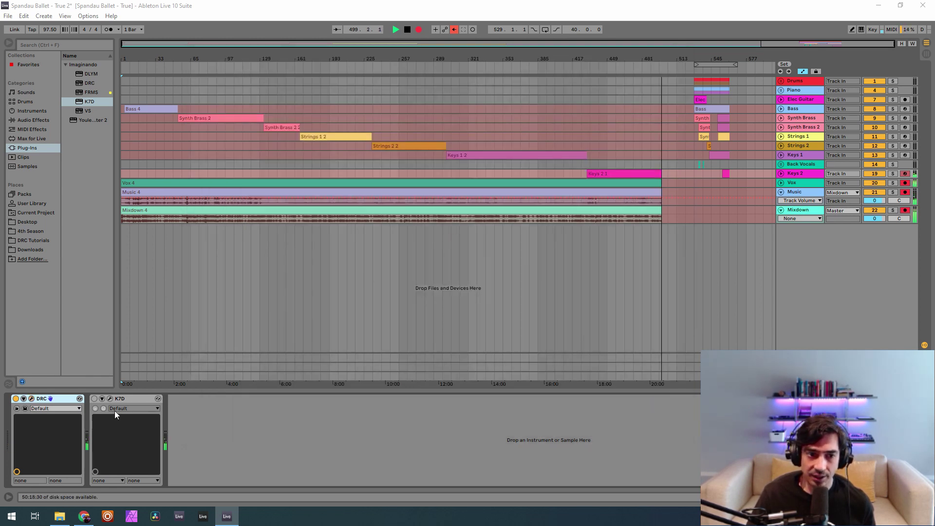
click(110, 400)
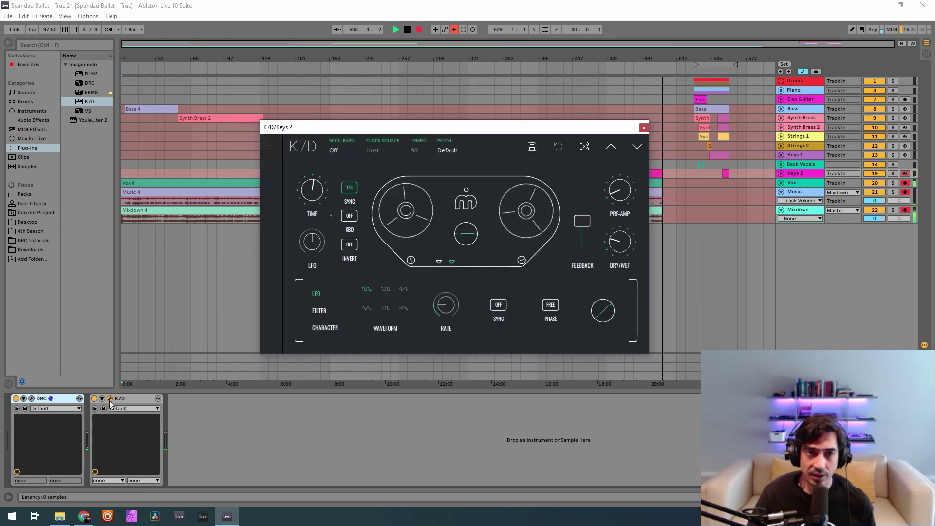
click(644, 128)
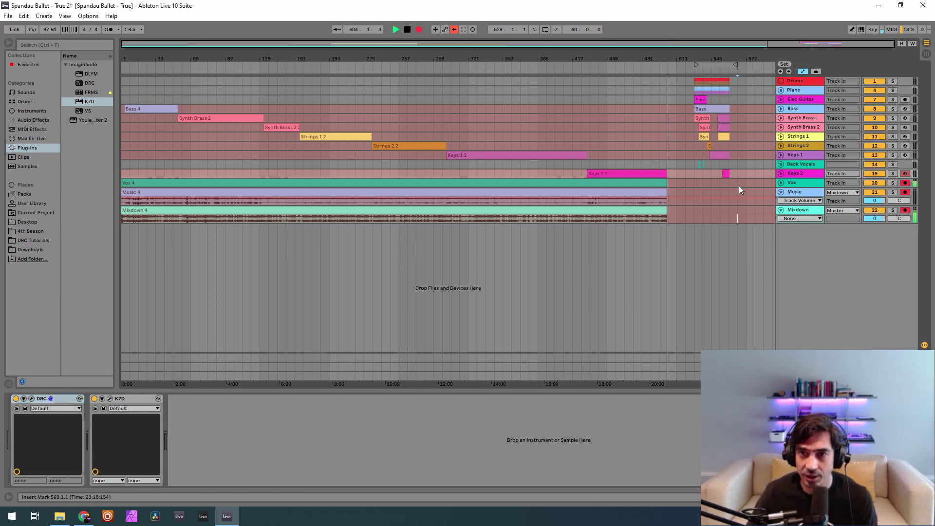
Pause arrangement recording, move the full song section on Drums through Keys 2 to bar 511, resume recording and disarm the Vox track.
drag(739, 185, 688, 61)
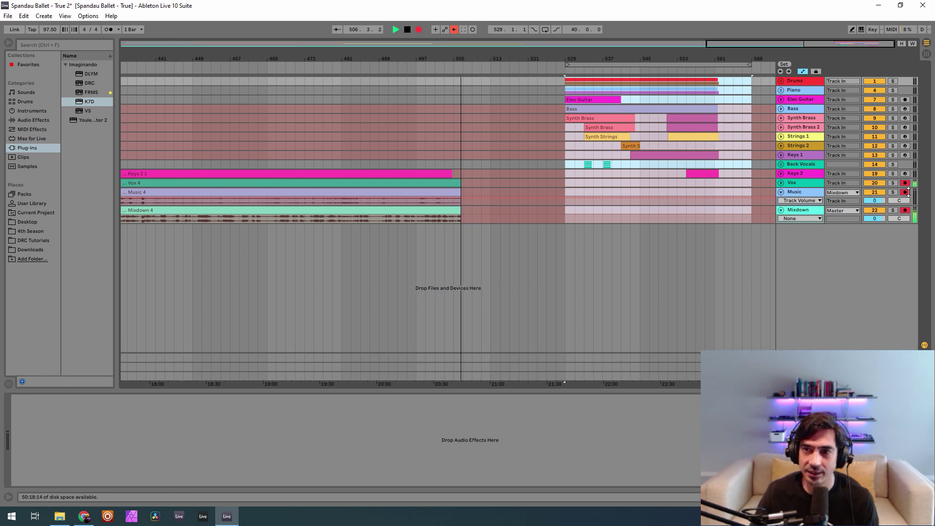
click(419, 31)
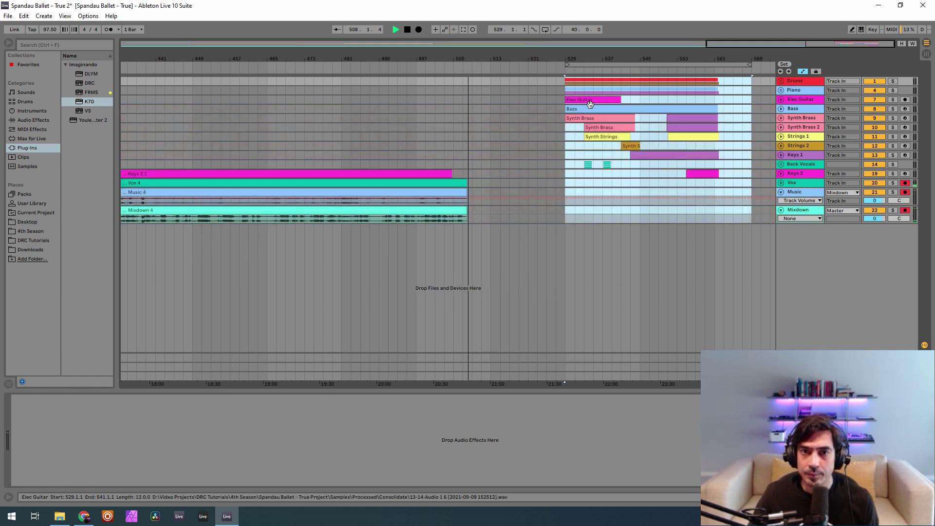
drag(615, 99, 507, 108)
click(418, 30)
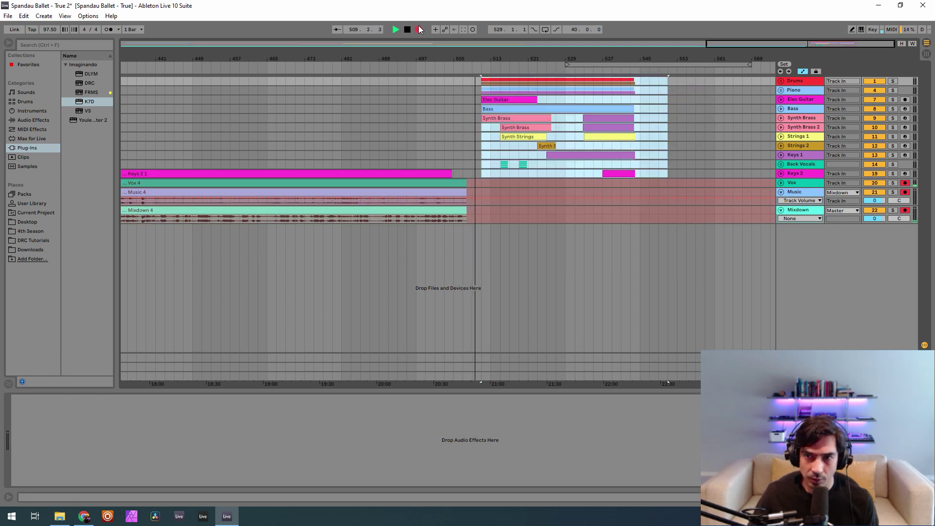
click(905, 183)
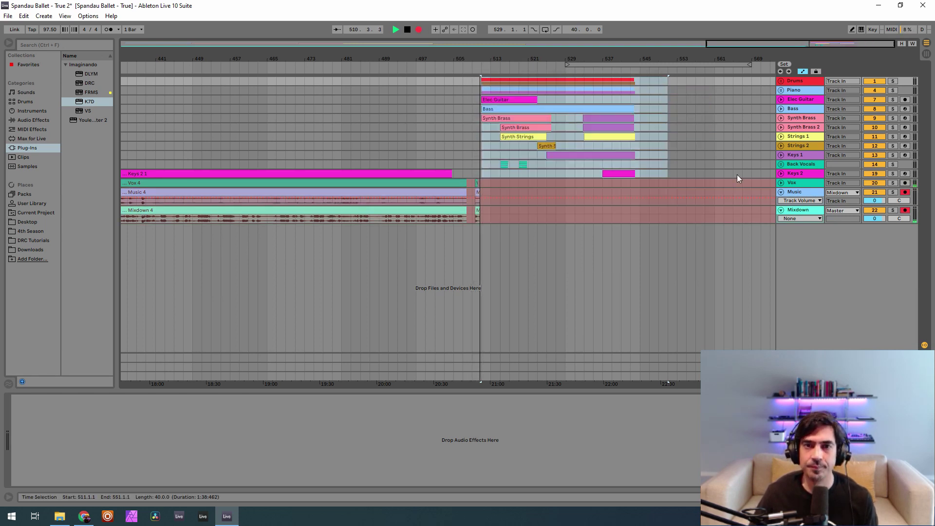